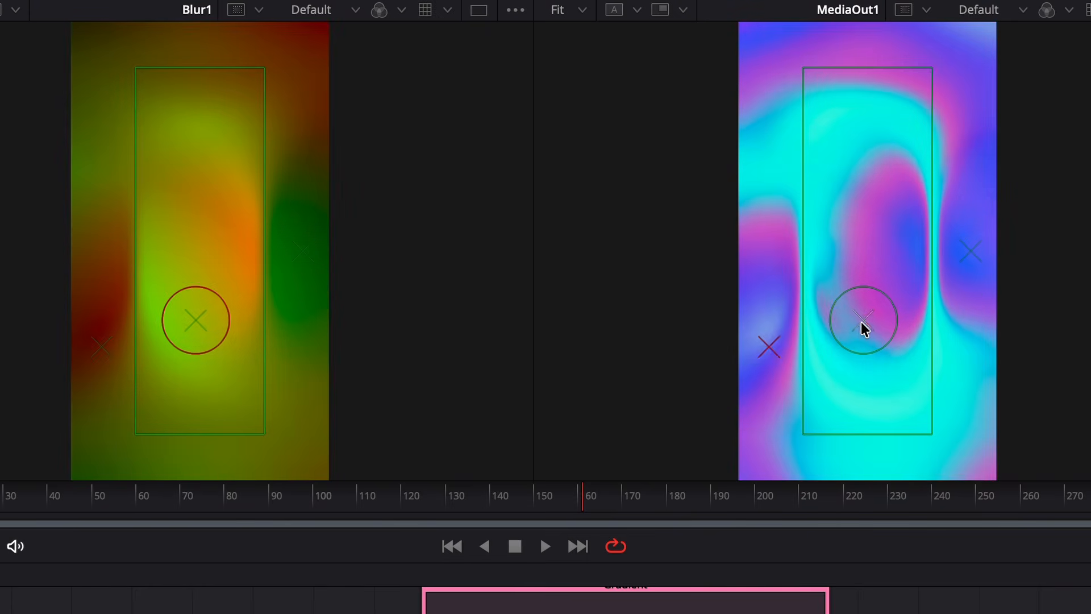
# Step: Reposition the point controls on the tall gradient and the ellipse gradient, and shorten the tall gradient's rectangle into a low horizontal band
pyautogui.moveTo(862, 322); pyautogui.dragTo(903, 175)
pyautogui.moveTo(970, 251); pyautogui.dragTo(946, 96)
pyautogui.moveTo(894, 179); pyautogui.dragTo(933, 375)
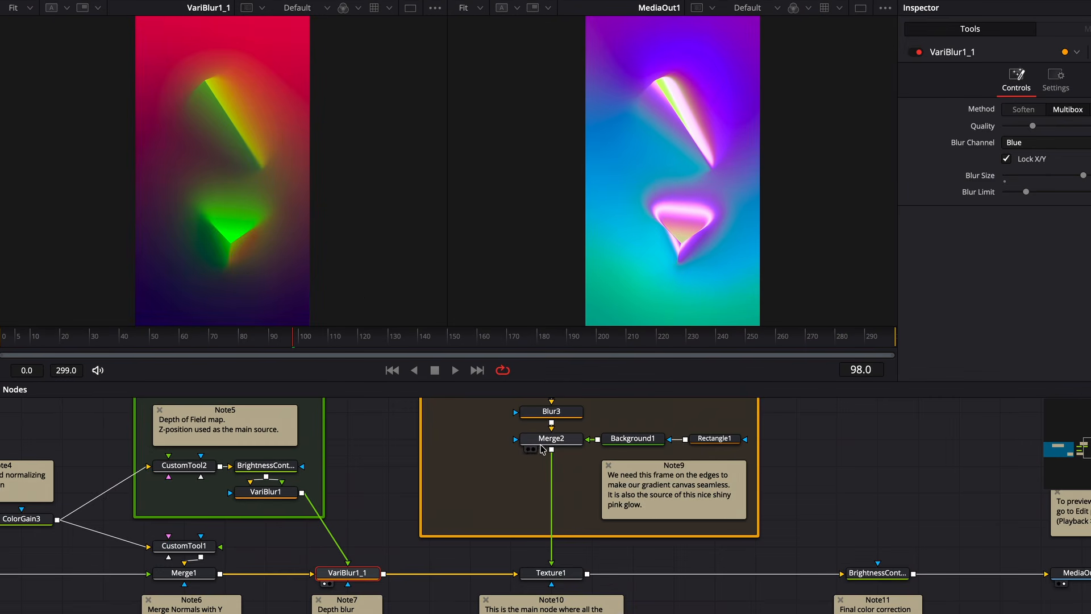
pyautogui.click(528, 450)
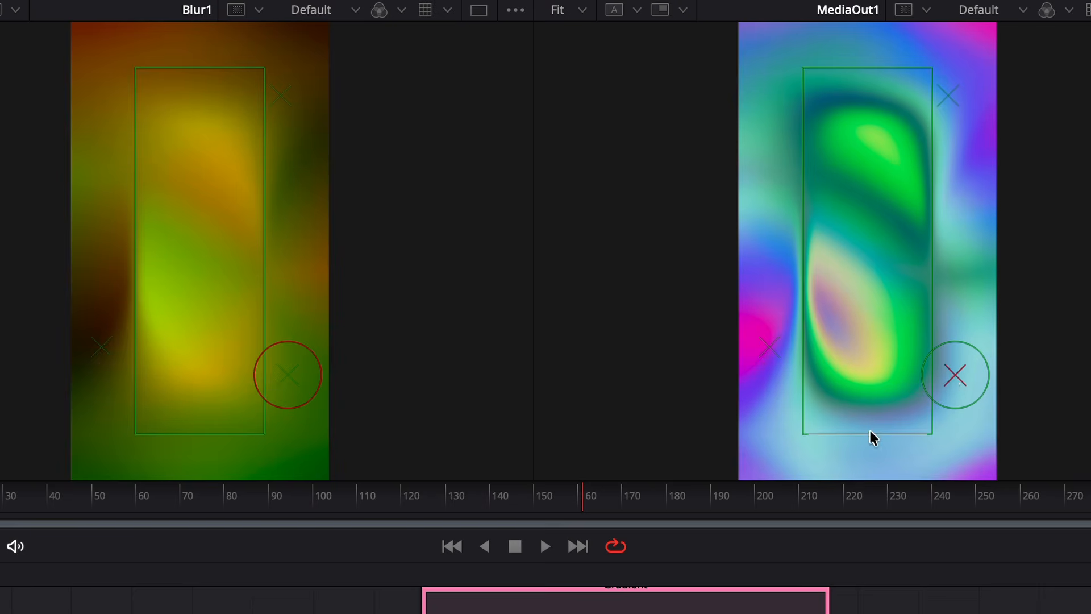
pyautogui.moveTo(869, 439); pyautogui.dragTo(888, 284)
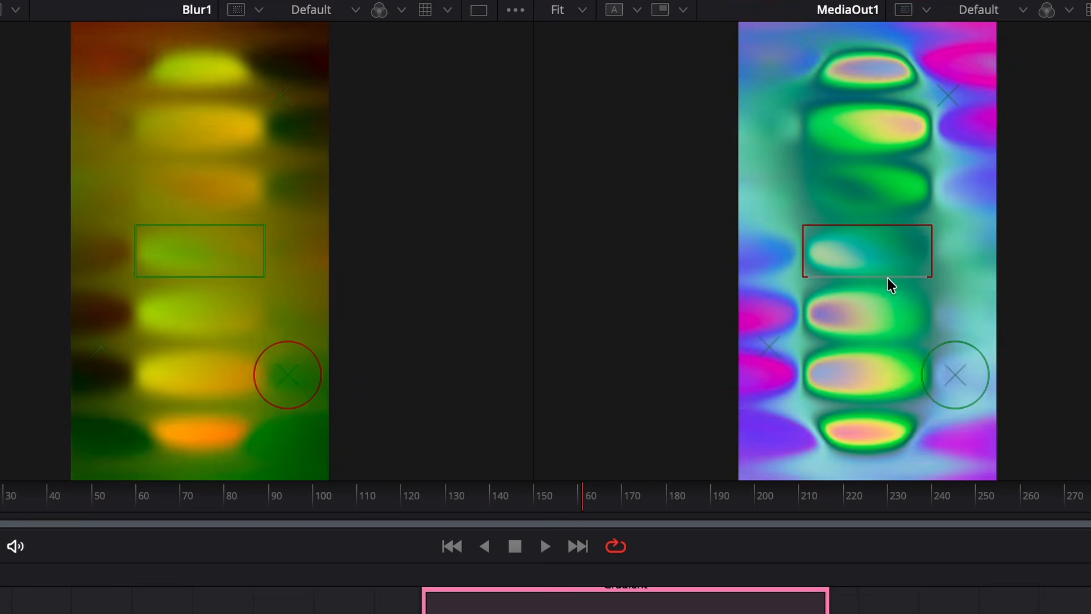
pyautogui.moveTo(955, 375); pyautogui.dragTo(871, 401)
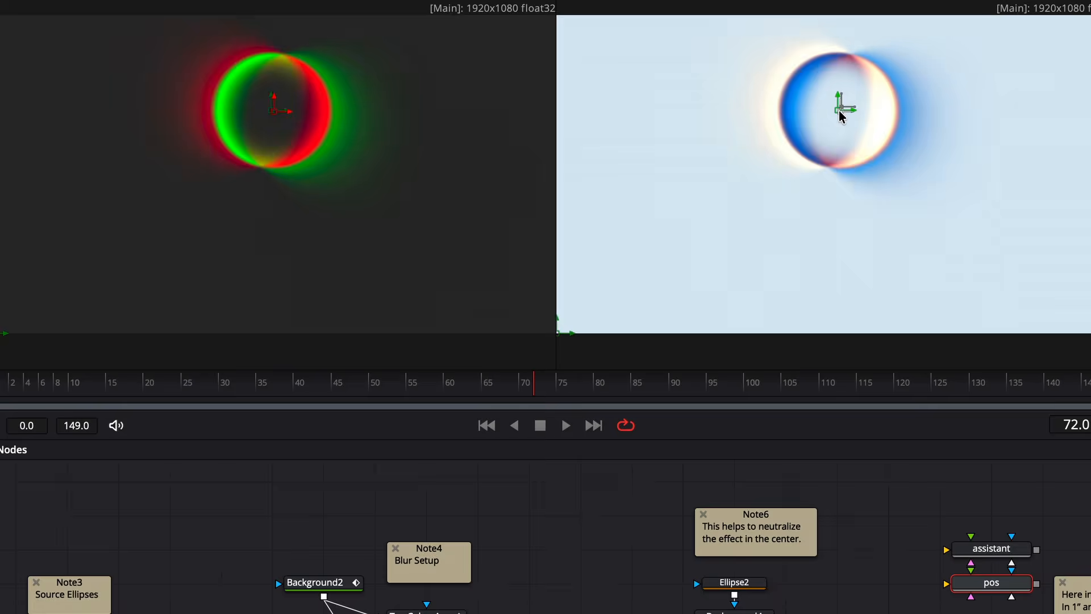
pyautogui.moveTo(840, 104); pyautogui.dragTo(790, 220)
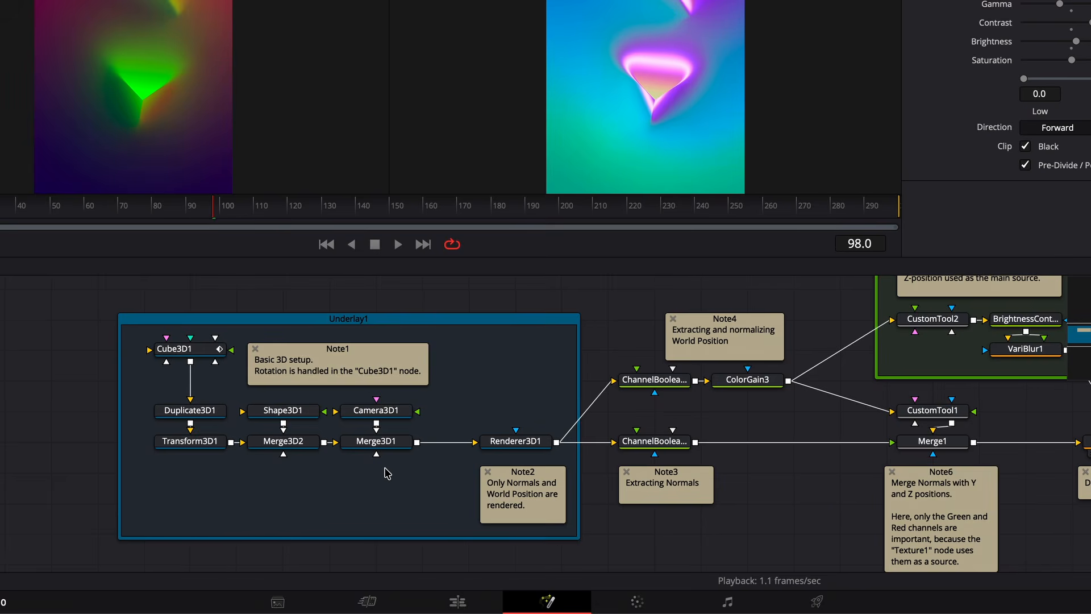
# Step: Adjust the U and V Scale of Texture1 and rotate Cube3D1 about its Z axis
pyautogui.hscroll(3, 385, 473)
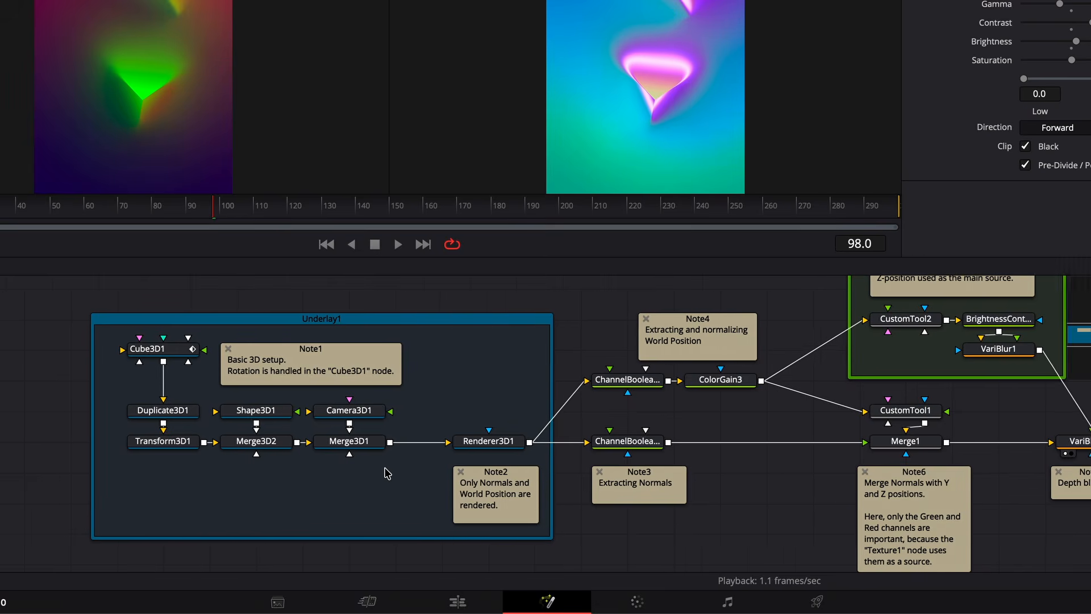
pyautogui.hscroll(5, 385, 473)
pyautogui.scroll(2, 384, 473)
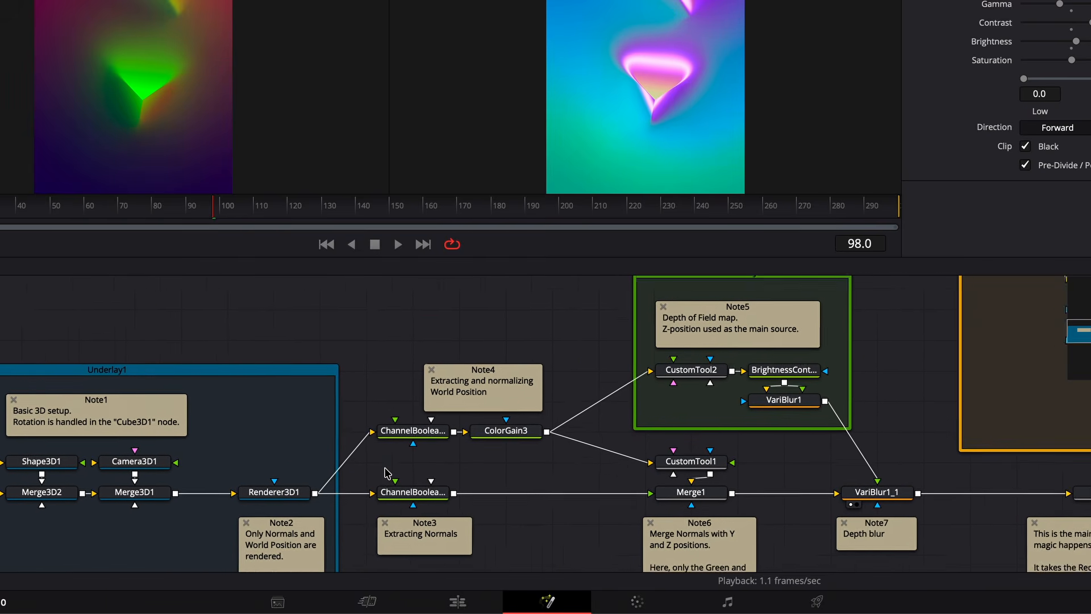
pyautogui.hscroll(2, 385, 472)
pyautogui.scroll(1, 385, 472)
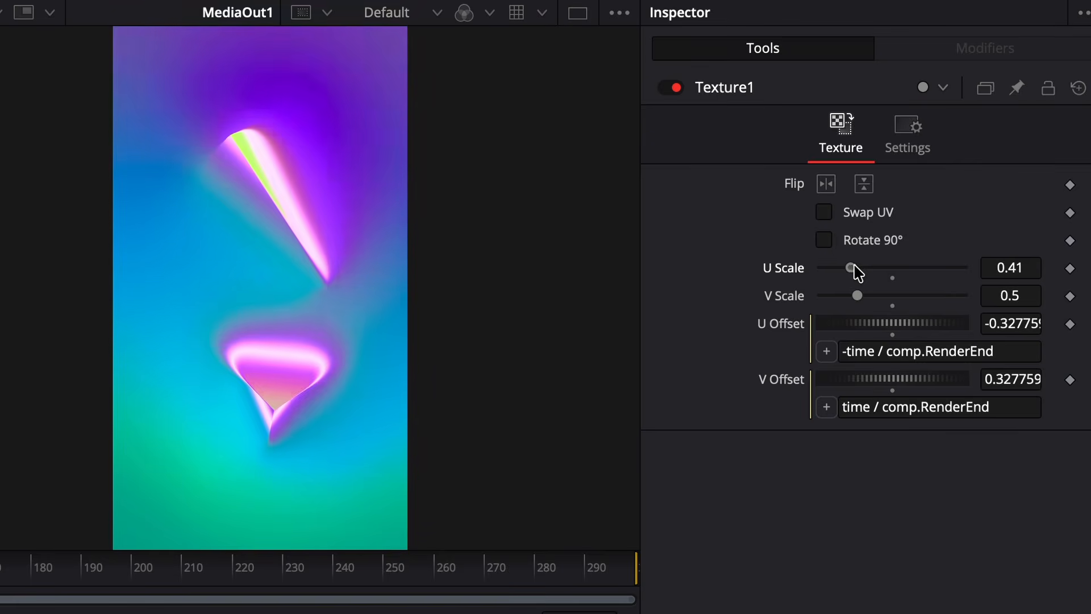
pyautogui.moveTo(854, 268); pyautogui.dragTo(887, 298)
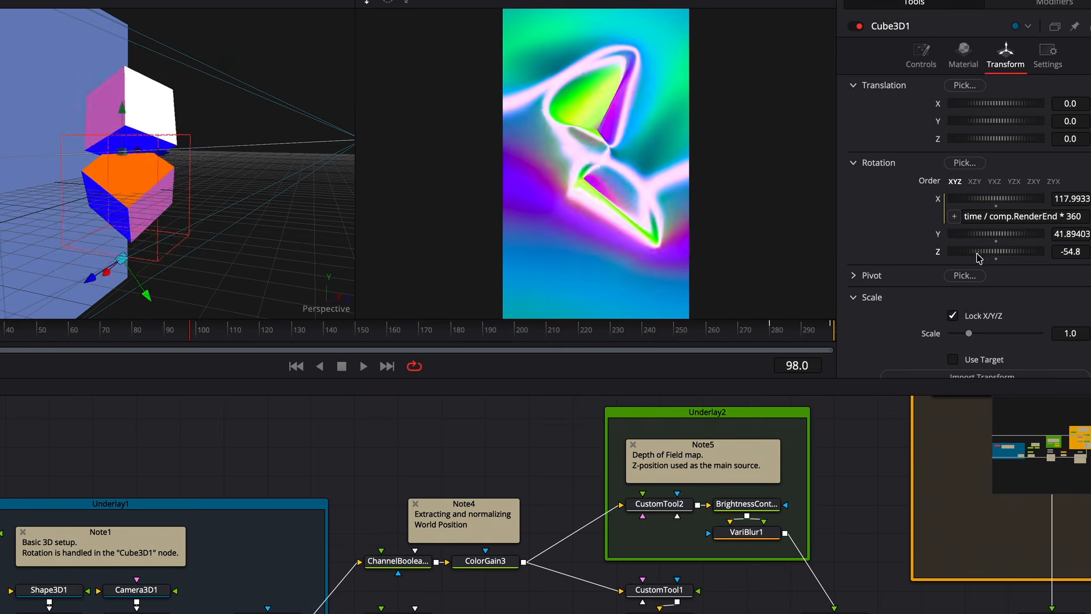
pyautogui.moveTo(977, 254); pyautogui.dragTo(923, 252)
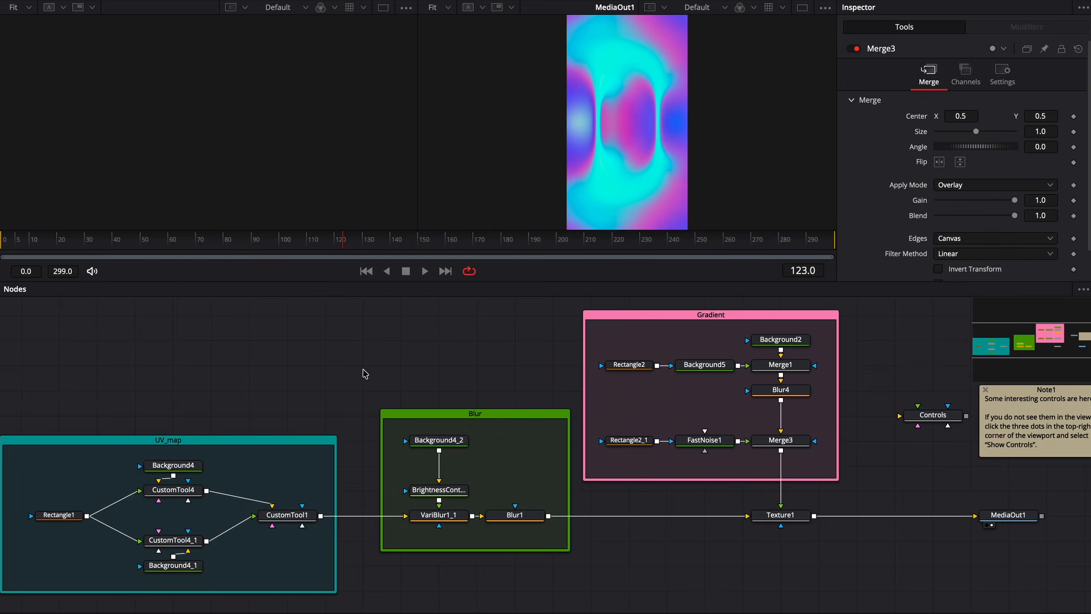
# Step: View the outputs of CustomTool1 and Blur1 in the first viewer
pyautogui.click(294, 517)
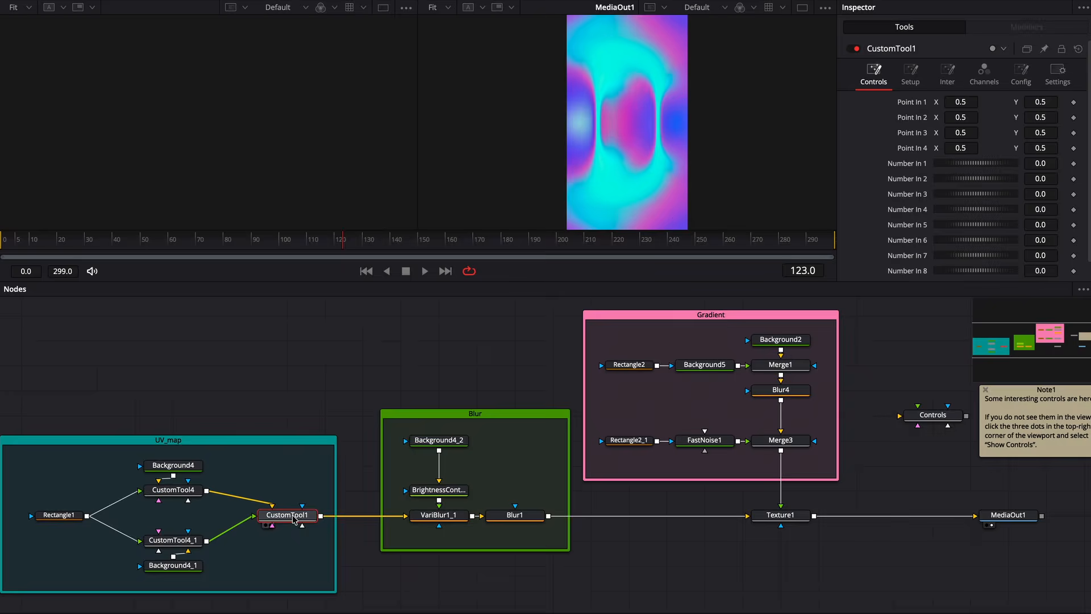
pyautogui.press('1')
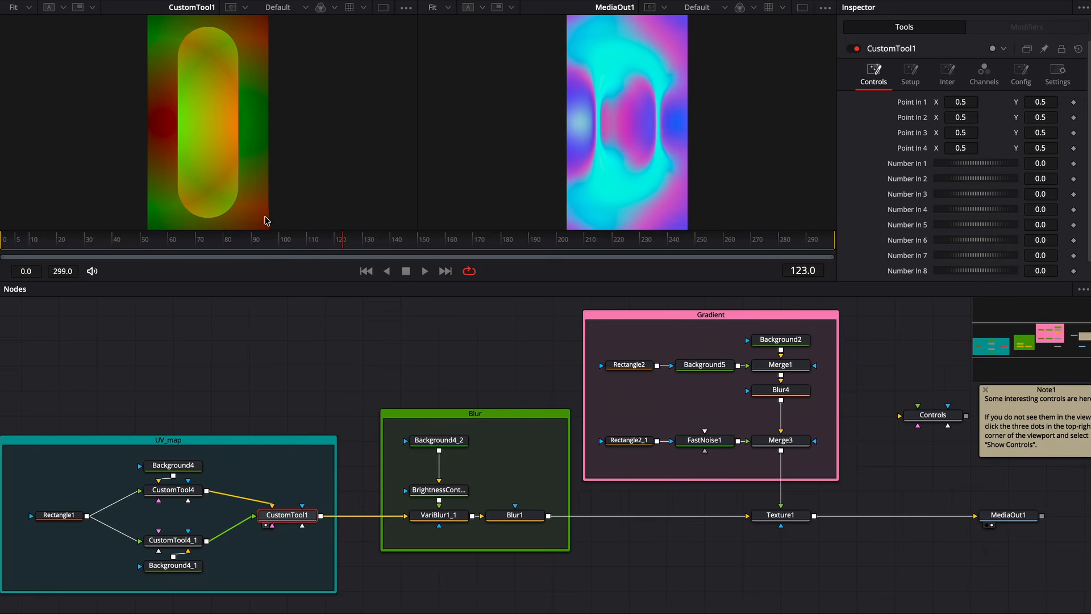
pyautogui.click(514, 515)
pyautogui.press('1')
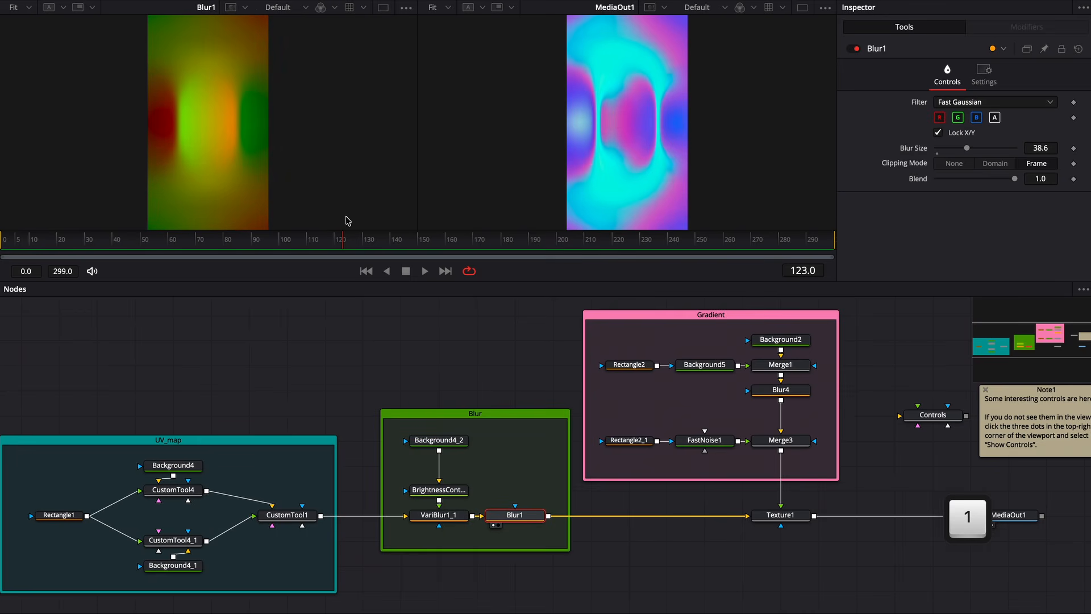
# Step: Bypass the Blur group by linking CustomTool1 directly to Texture1, reconnect Blur1 to Texture1 and move the group back into line
pyautogui.moveTo(522, 411); pyautogui.dragTo(485, 361)
pyautogui.moveTo(321, 515); pyautogui.dragTo(748, 516)
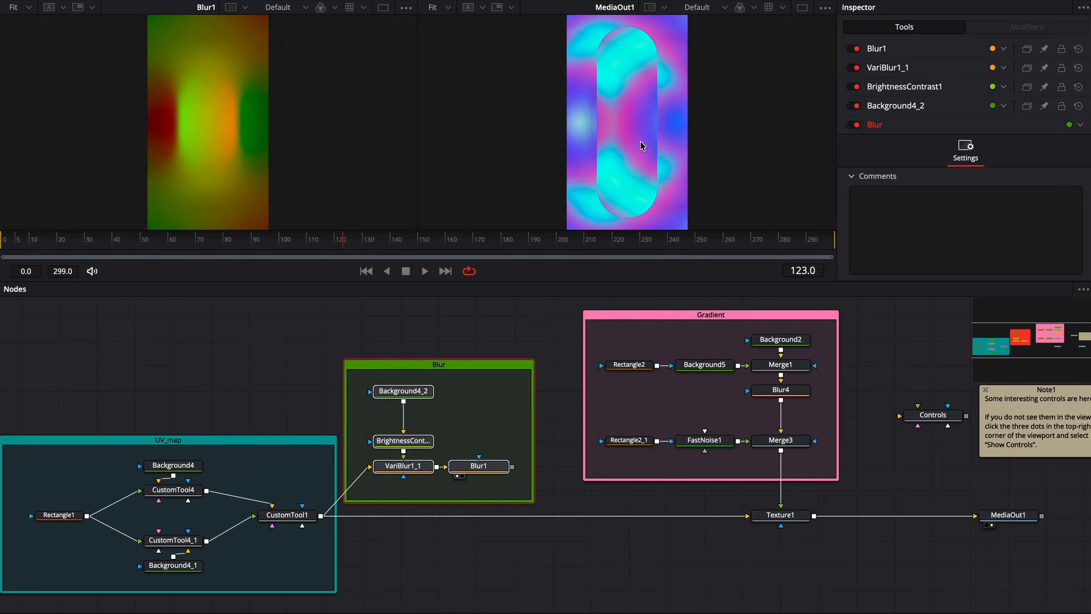
pyautogui.moveTo(513, 467); pyautogui.dragTo(748, 516)
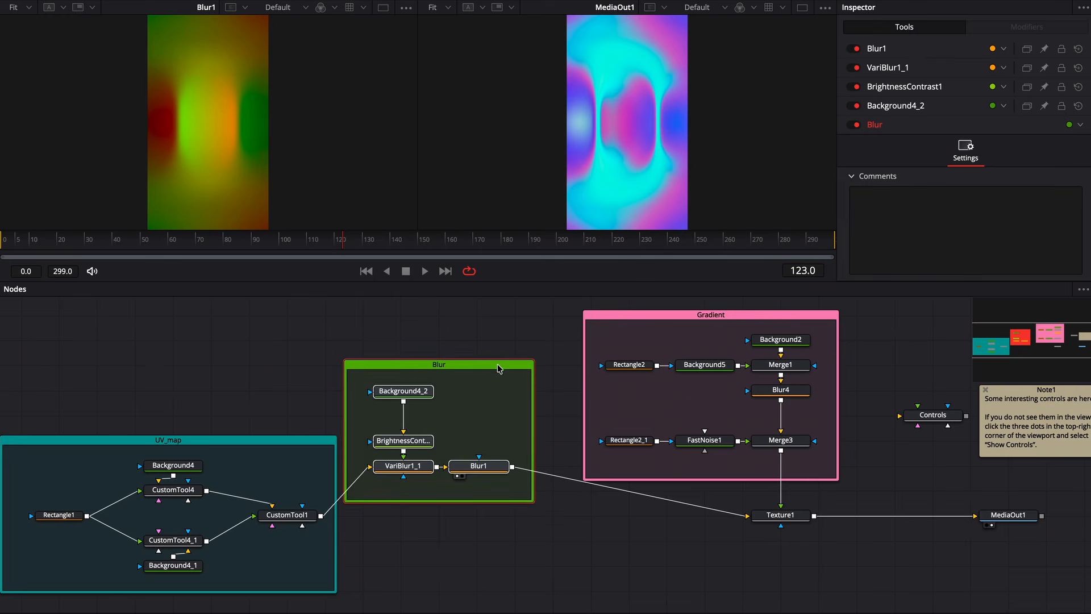
pyautogui.moveTo(500, 367); pyautogui.dragTo(525, 407)
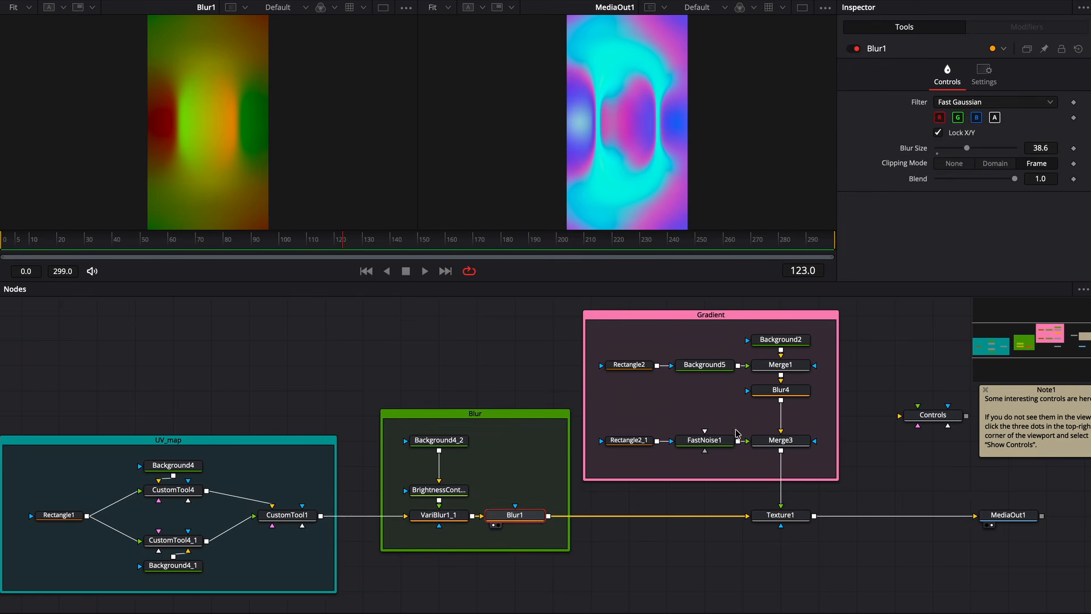
# Step: View the gradient output of Merge3 in the first viewer
pyautogui.click(763, 441)
pyautogui.press('1')
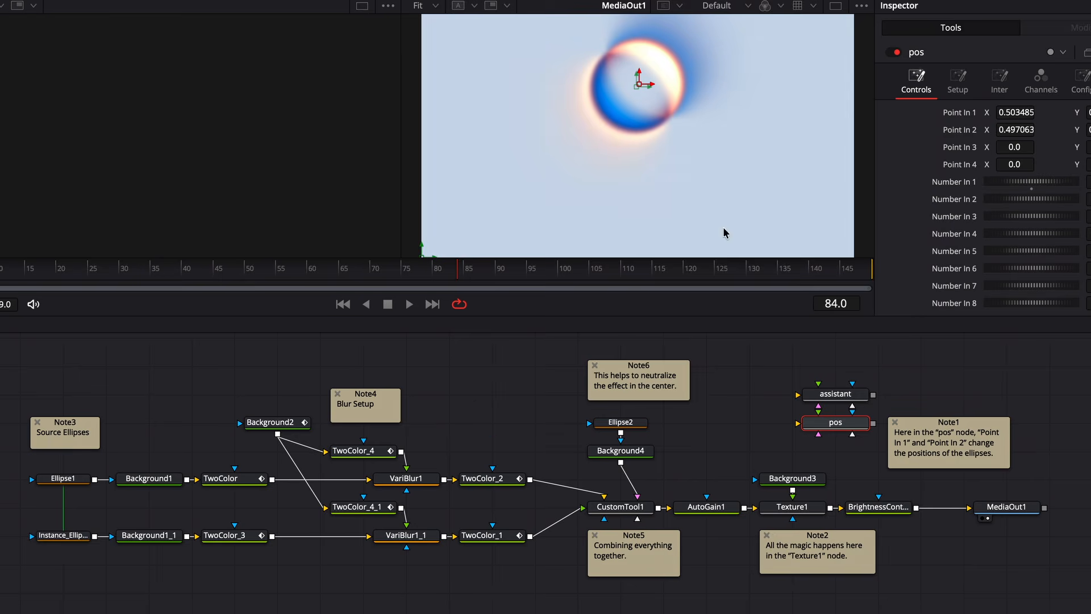
# Step: Move both ellipse position controls of the pos node down and to the right over the image
pyautogui.moveTo(640, 88); pyautogui.dragTo(681, 116)
pyautogui.moveTo(636, 87); pyautogui.dragTo(685, 112)
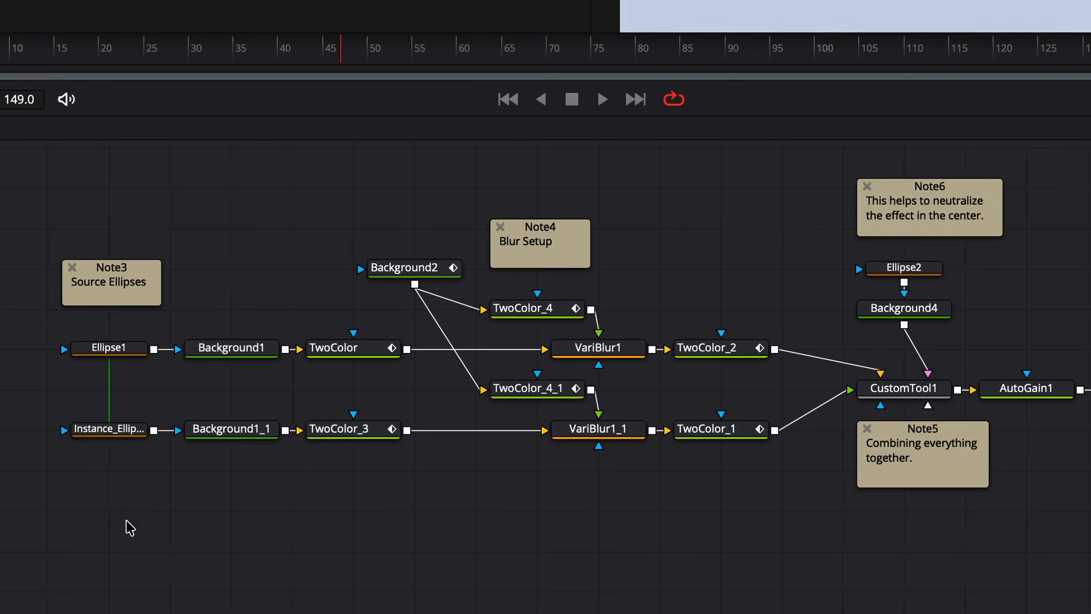
# Step: Select the ellipse mask nodes, and view the outputs of TwoColor and TwoColor_3 in the first viewer
pyautogui.moveTo(129, 528); pyautogui.dragTo(87, 328)
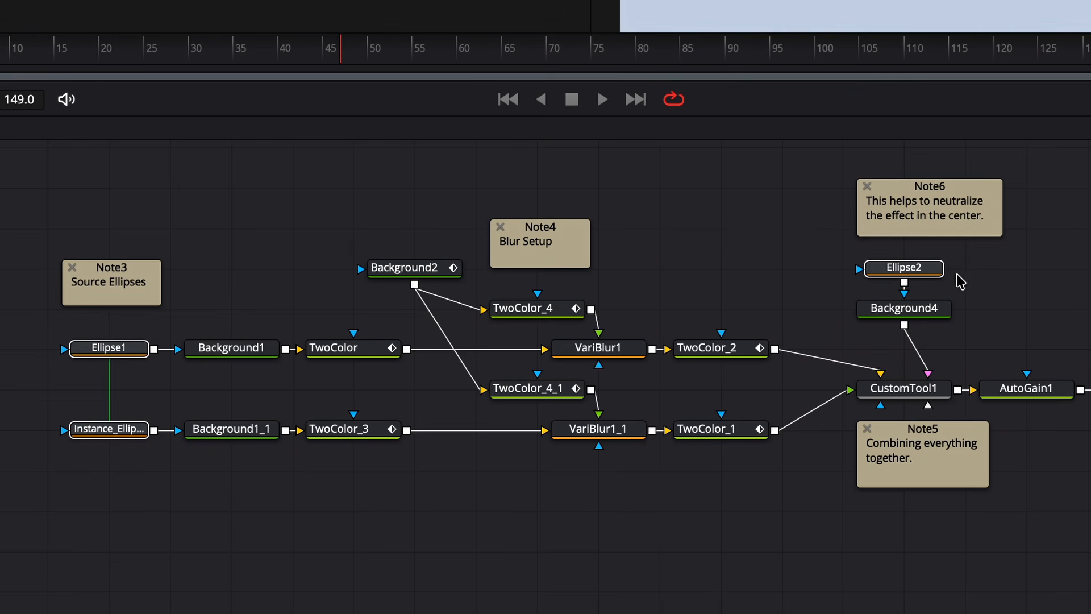
pyautogui.click(256, 468)
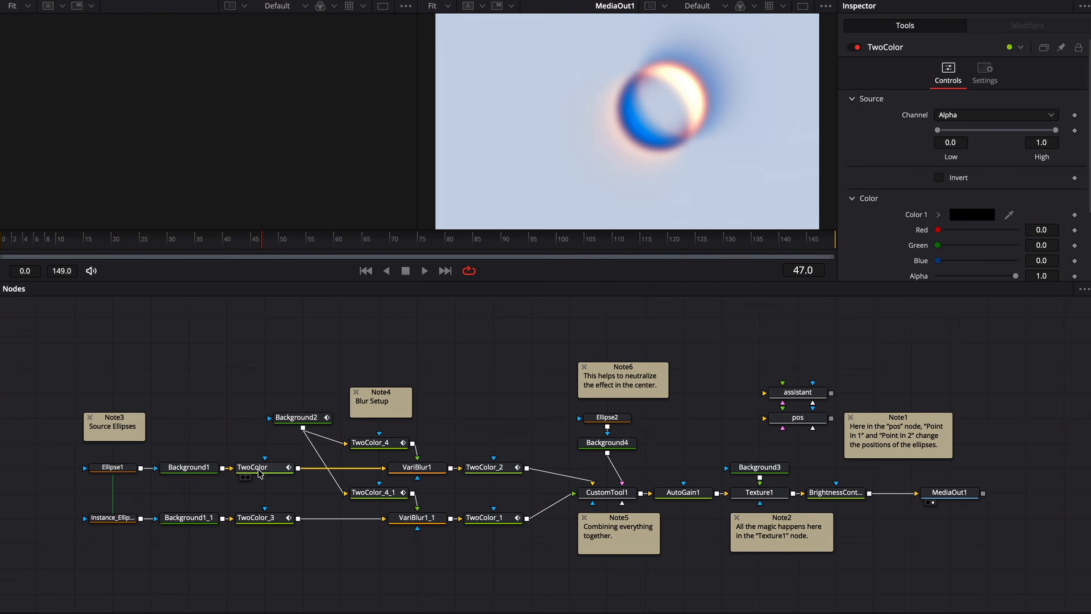
pyautogui.press('1')
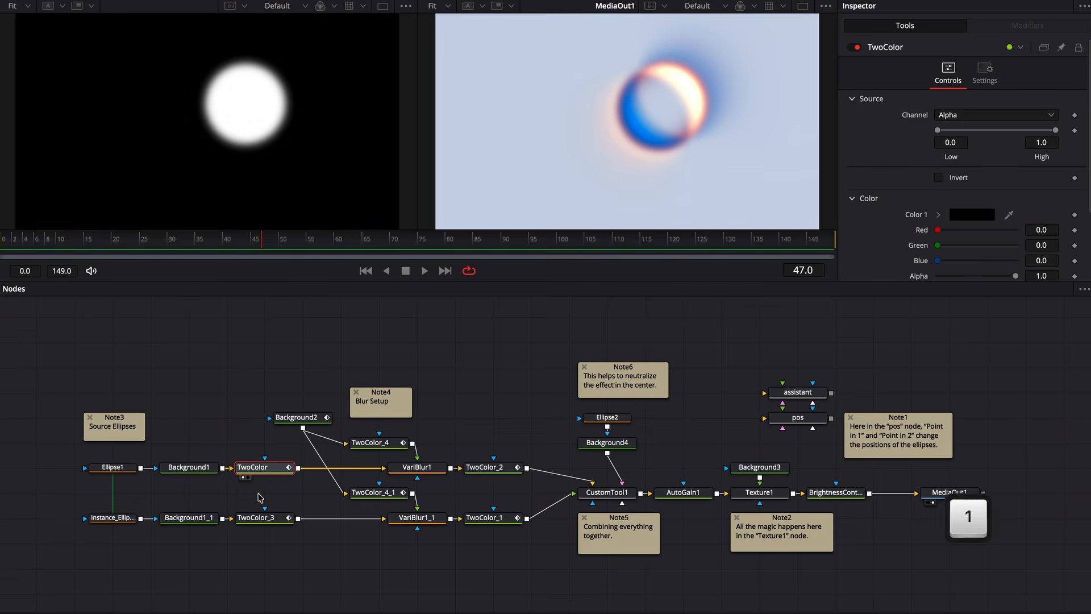
pyautogui.click(254, 521)
pyautogui.press('1')
pyautogui.click(253, 467)
pyautogui.press('1')
# Step: Compare the outputs of TwoColor_2 and TwoColor_1 in the first viewer
pyautogui.click(492, 468)
pyautogui.press('1')
pyautogui.click(492, 517)
pyautogui.press('1')
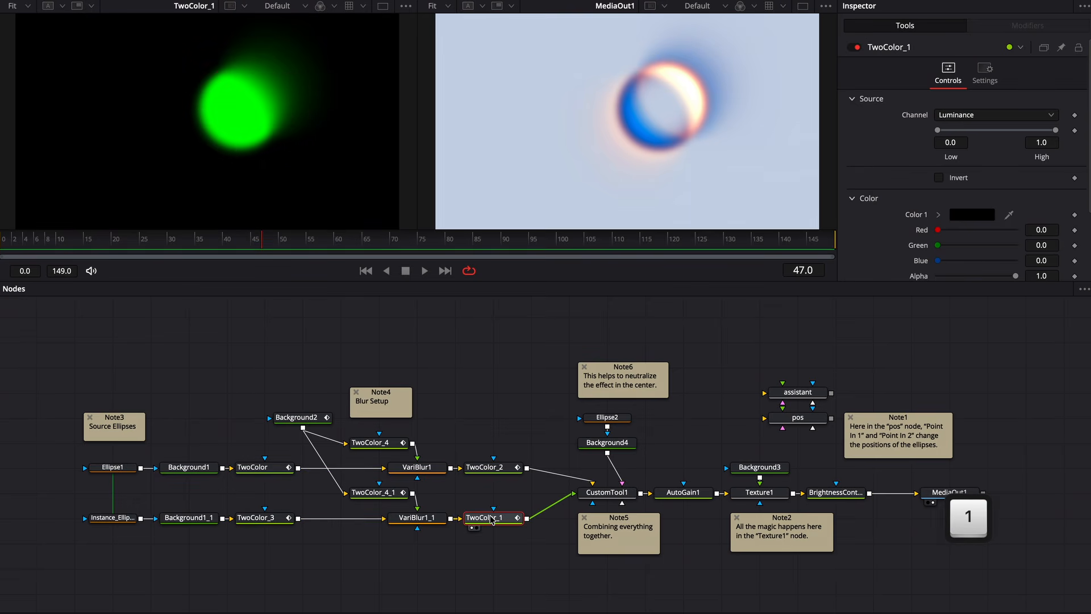
pyautogui.click(492, 469)
pyautogui.press('1')
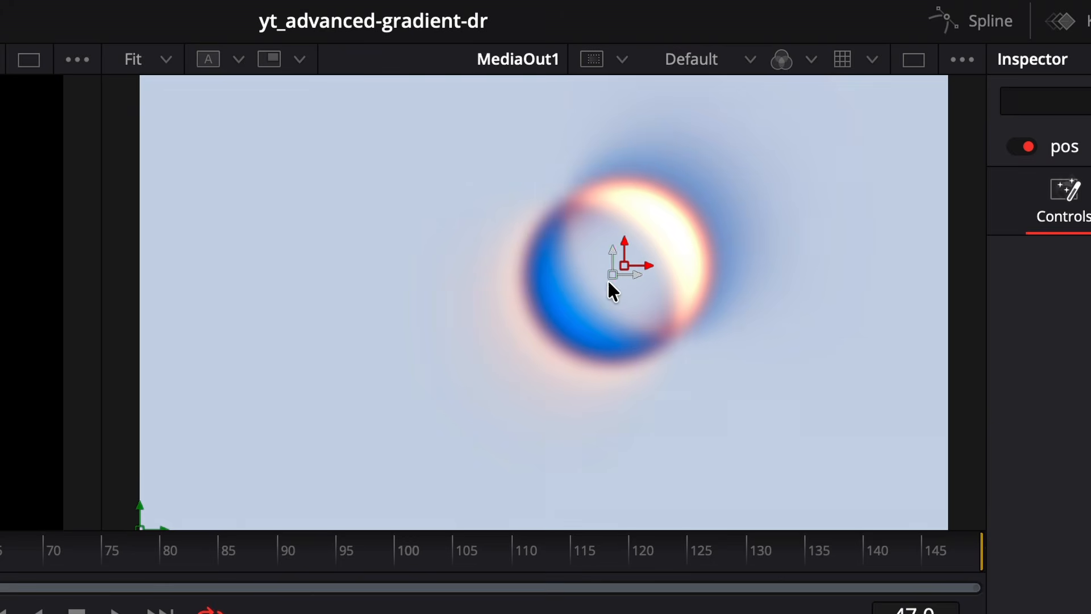
# Step: View the outputs of Background4 and CustomTool1 in the first viewer, and show CustomTool1's channel expressions
pyautogui.click(602, 442)
pyautogui.press('1')
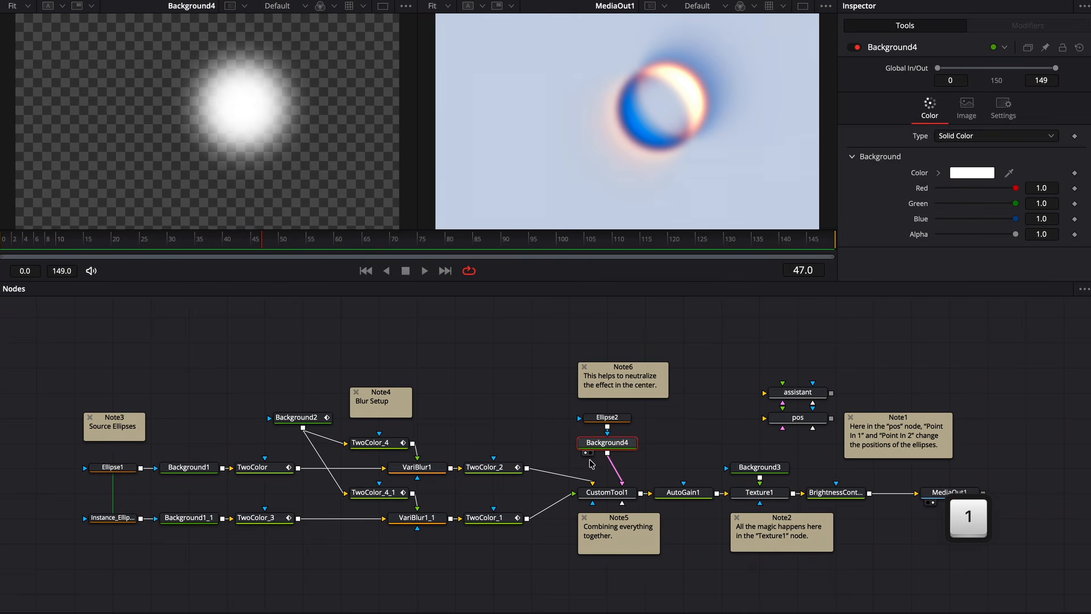
pyautogui.click(600, 492)
pyautogui.press('1')
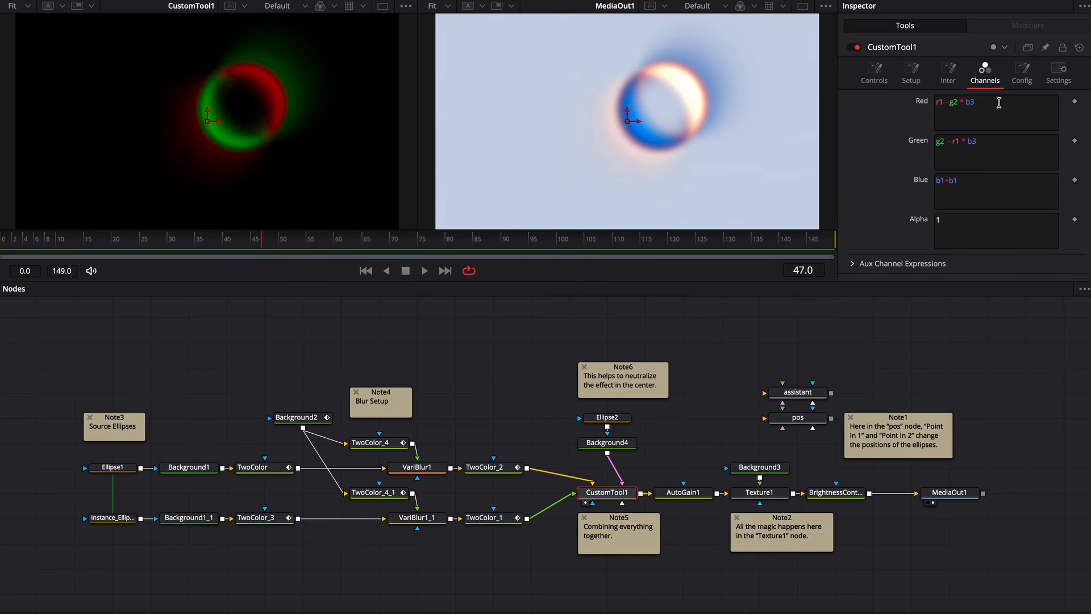
# Step: Reduce CustomTool1's Red and Green expressions to r1 and g2 to preview the unsubtracted ellipses, and undo the edits
pyautogui.moveTo(999, 103); pyautogui.dragTo(945, 100)
pyautogui.press('BackSpace')
pyautogui.moveTo(984, 141); pyautogui.dragTo(945, 139)
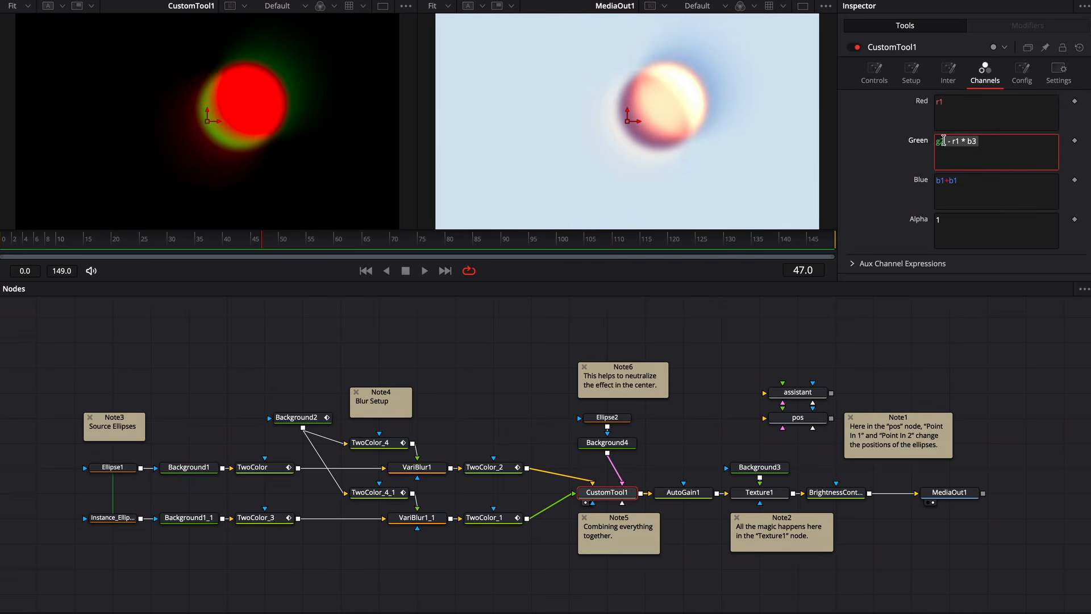
pyautogui.press('BackSpace')
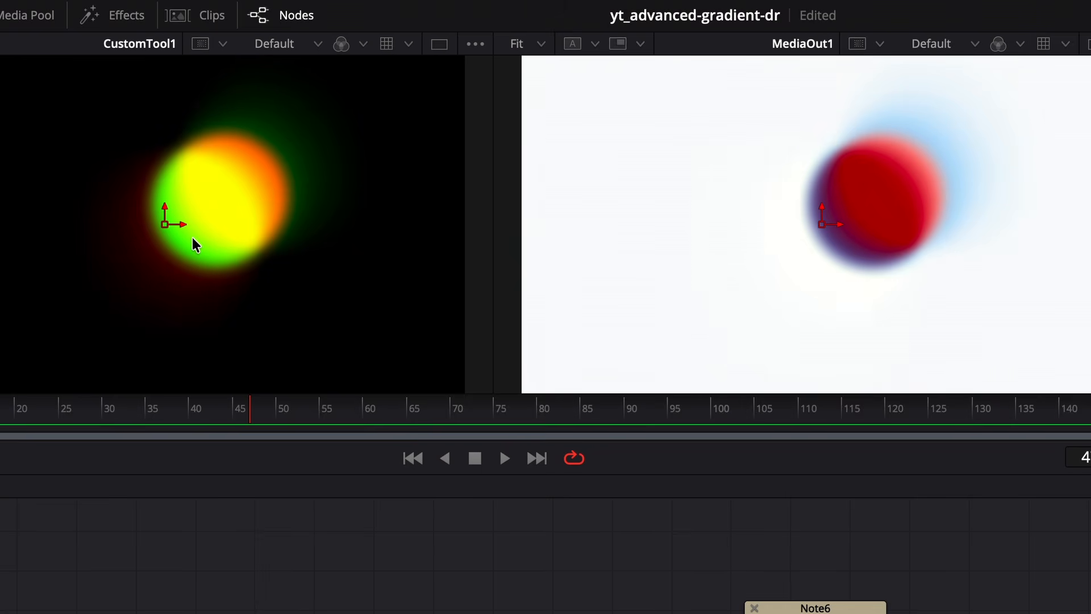
pyautogui.press('super+z')
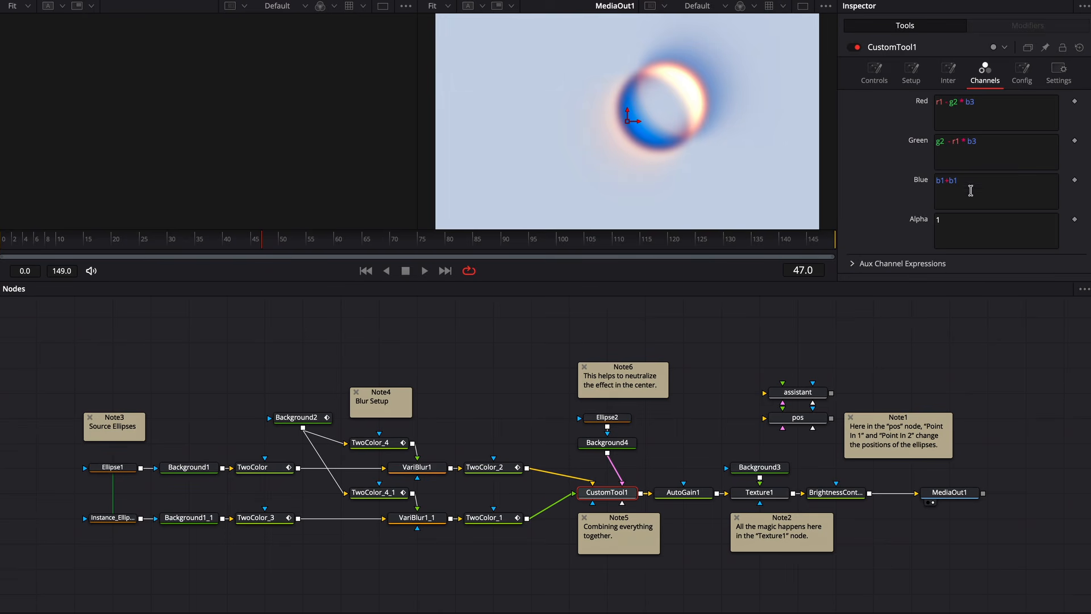
# Step: Replace the Blue channel expression of CustomTool1 with 0
pyautogui.moveTo(992, 176); pyautogui.dragTo(889, 188)
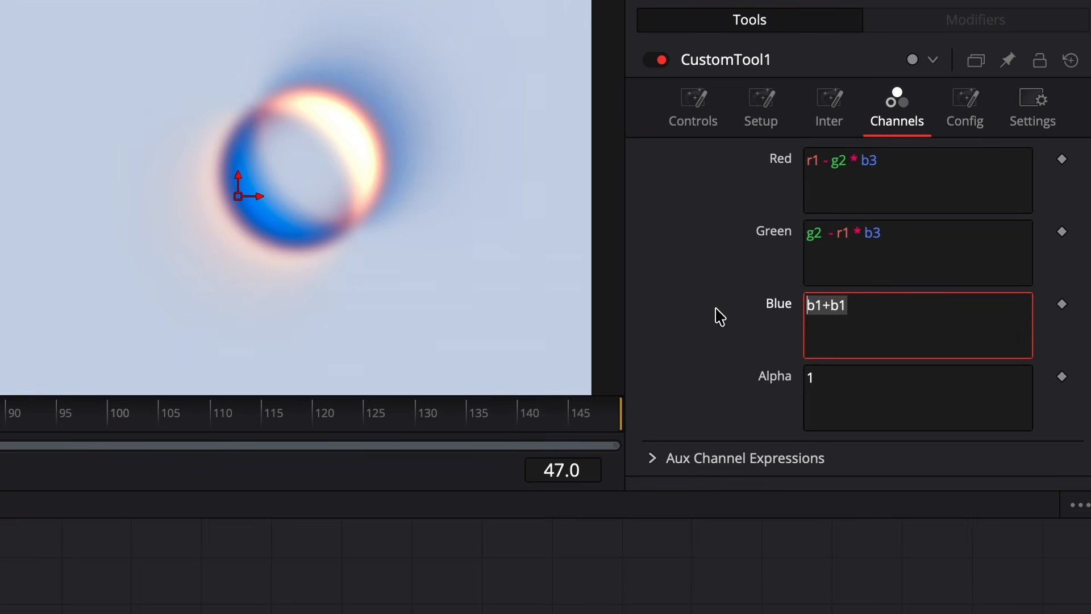
pyautogui.write('0')
pyautogui.press('Return')
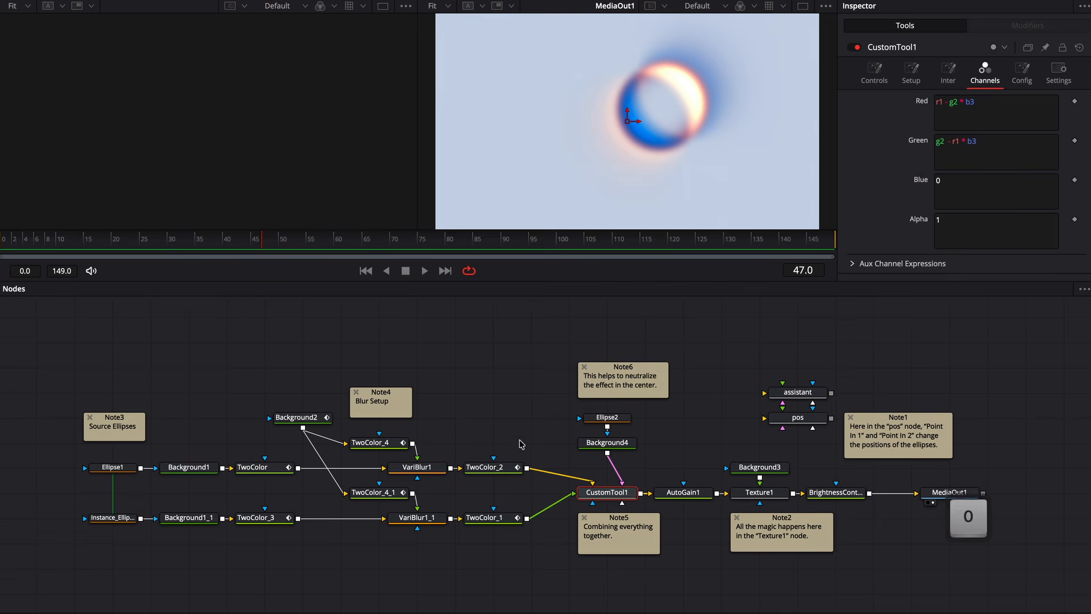
# Step: Delete the TwoColor_2 and TwoColor_1 nodes, and view CustomTool1 in the first viewer
pyautogui.moveTo(518, 439); pyautogui.dragTo(489, 542)
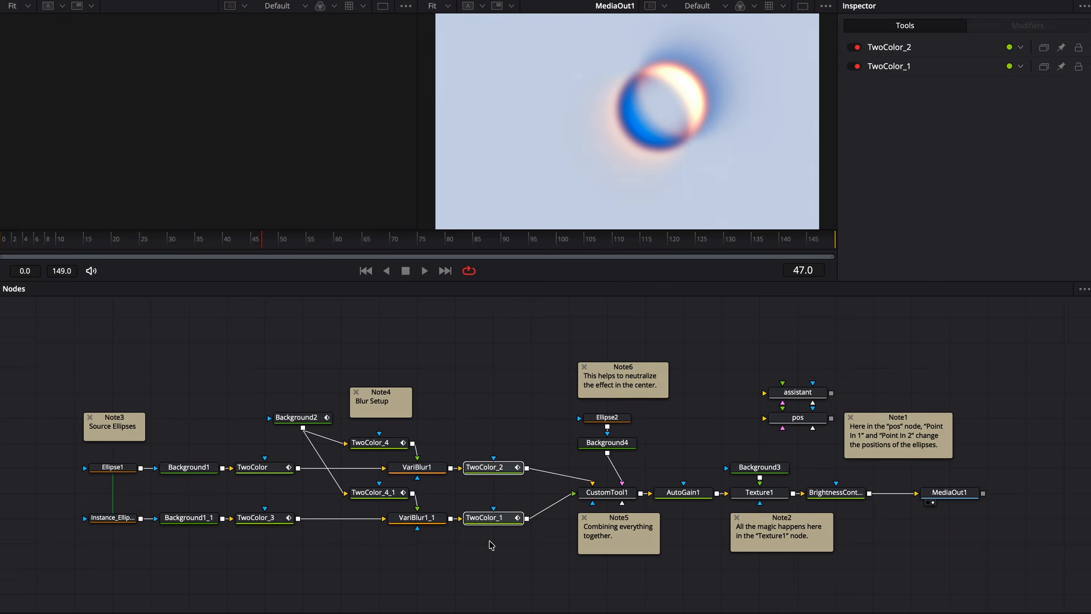
pyautogui.press('BackSpace')
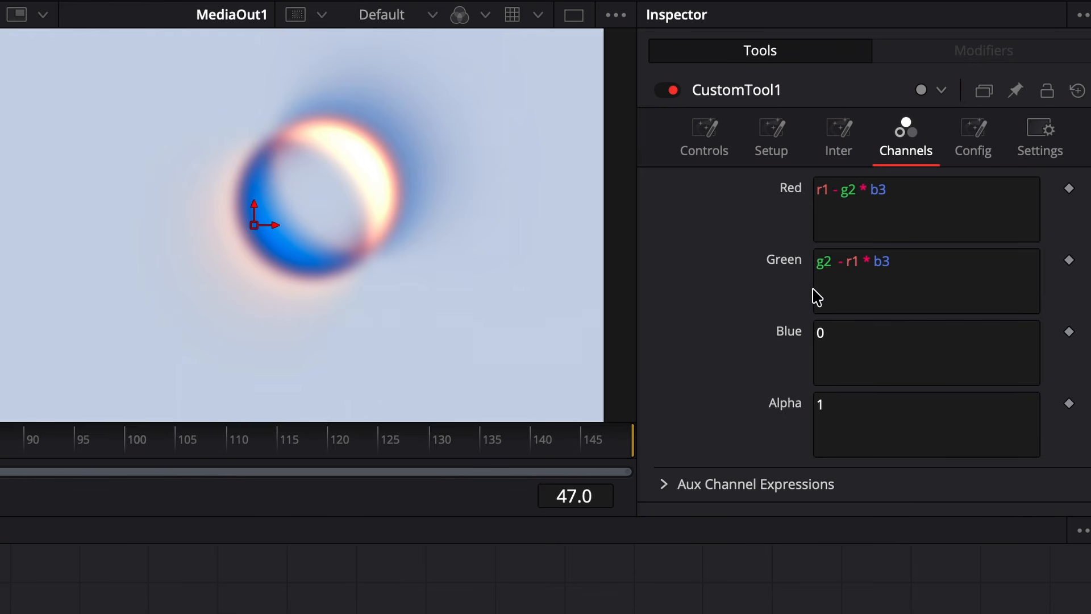
pyautogui.press('1')
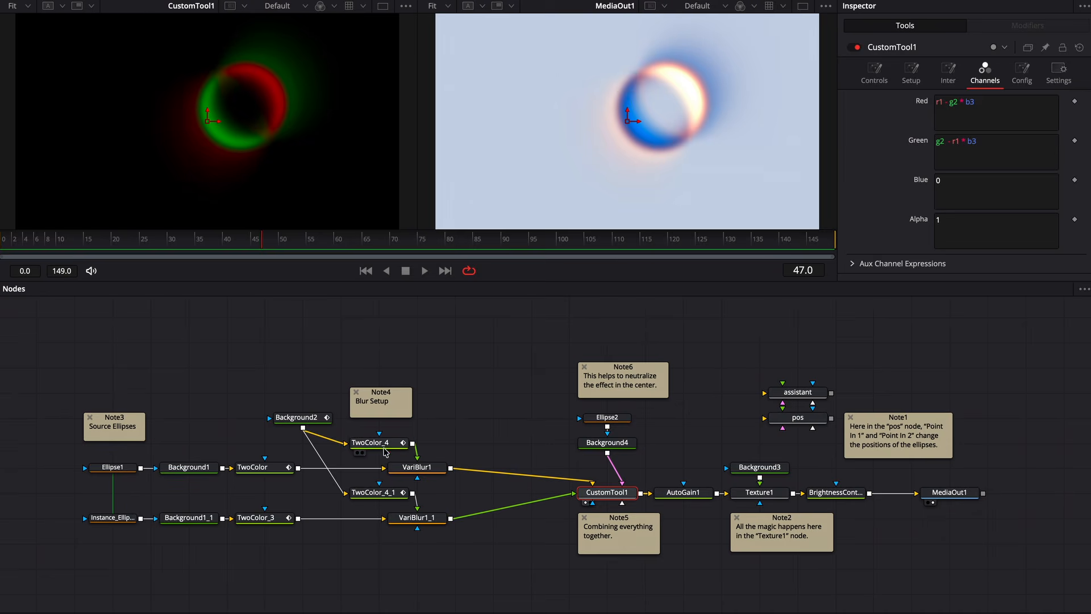
# Step: Delete the TwoColor_4_1 node between Background2 and VariBlur1_1
pyautogui.click(383, 446)
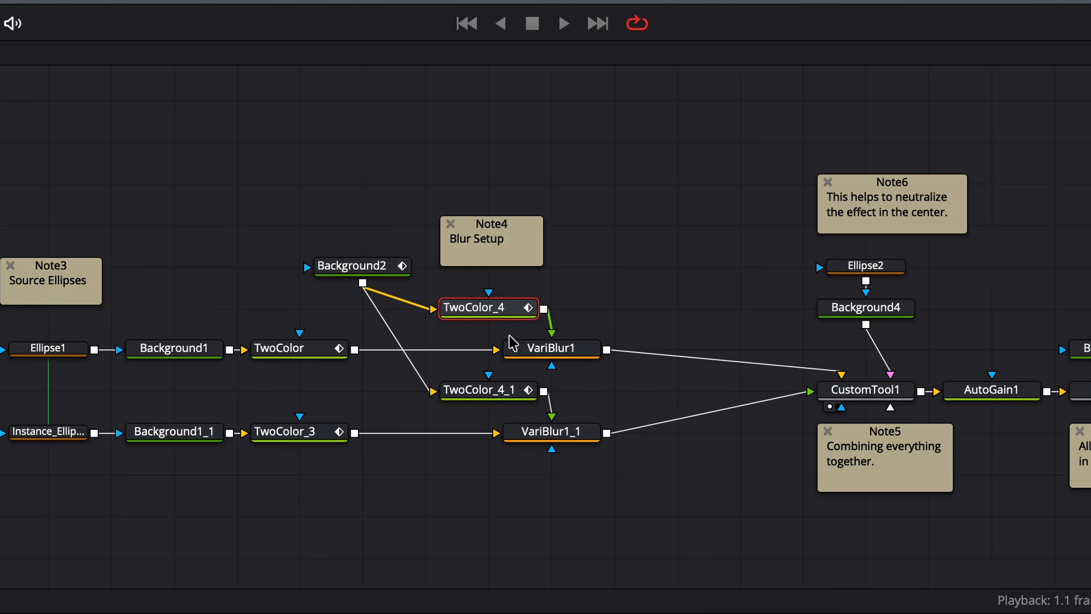
pyautogui.click(478, 395)
pyautogui.press('Delete')
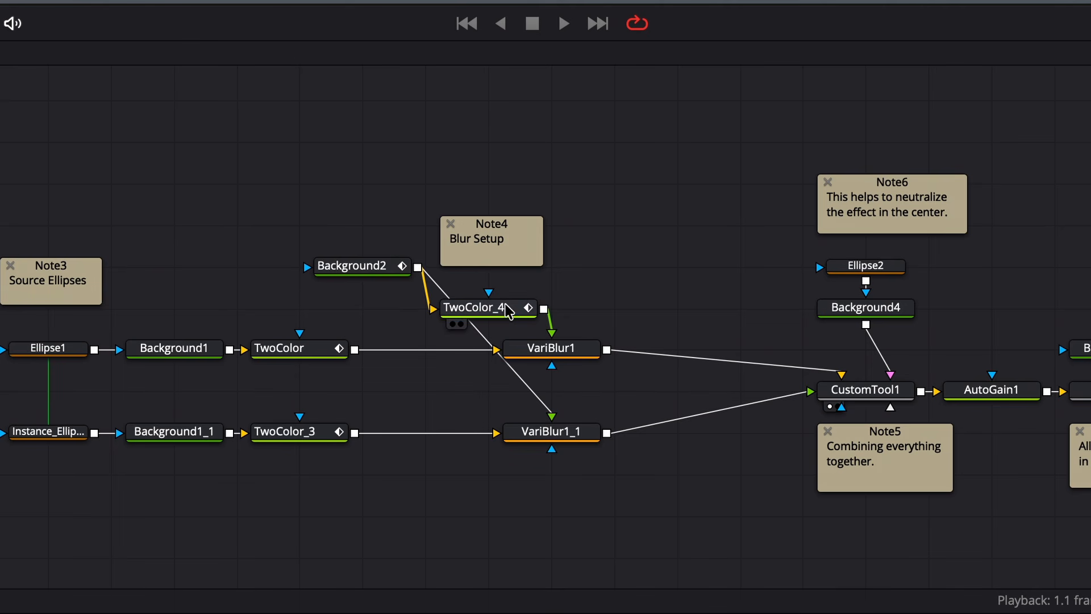
# Step: Delete the TwoColor_4 node between Background2 and VariBlur1, and set VariBlur1's Blur Channel to Green
pyautogui.click(500, 307)
pyautogui.press('Delete')
pyautogui.click(513, 351)
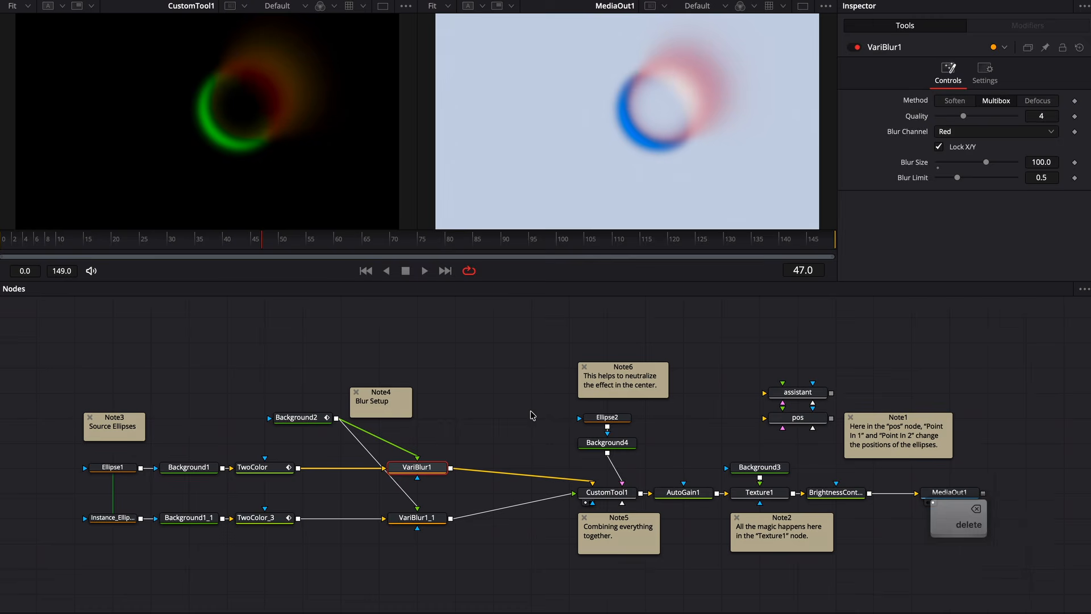
pyautogui.click(960, 132)
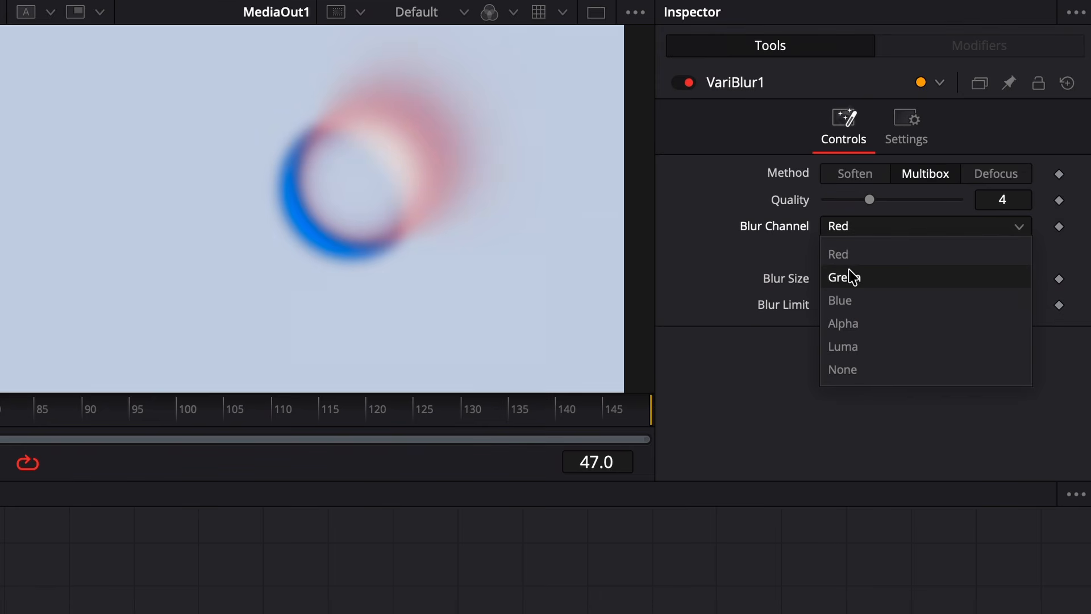
pyautogui.click(953, 161)
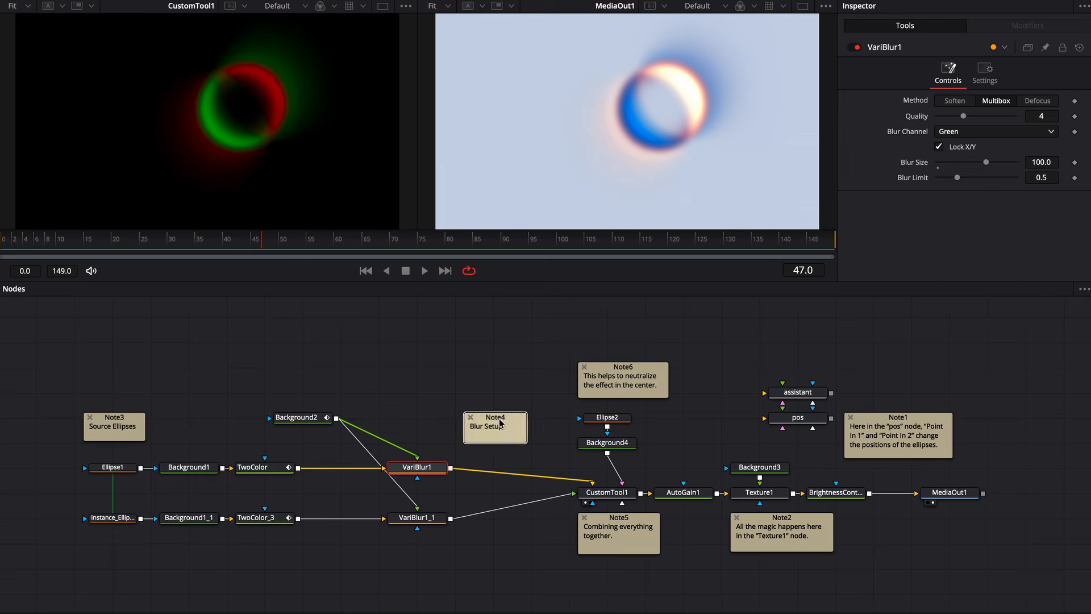
# Step: Tidy the node tree by moving the source ellipse branches closer to the blurs and placing Background2 between the VariBlur rows
pyautogui.moveTo(448, 575); pyautogui.dragTo(83, 412)
pyautogui.moveTo(277, 471); pyautogui.dragTo(353, 470)
pyautogui.moveTo(355, 418); pyautogui.dragTo(431, 494)
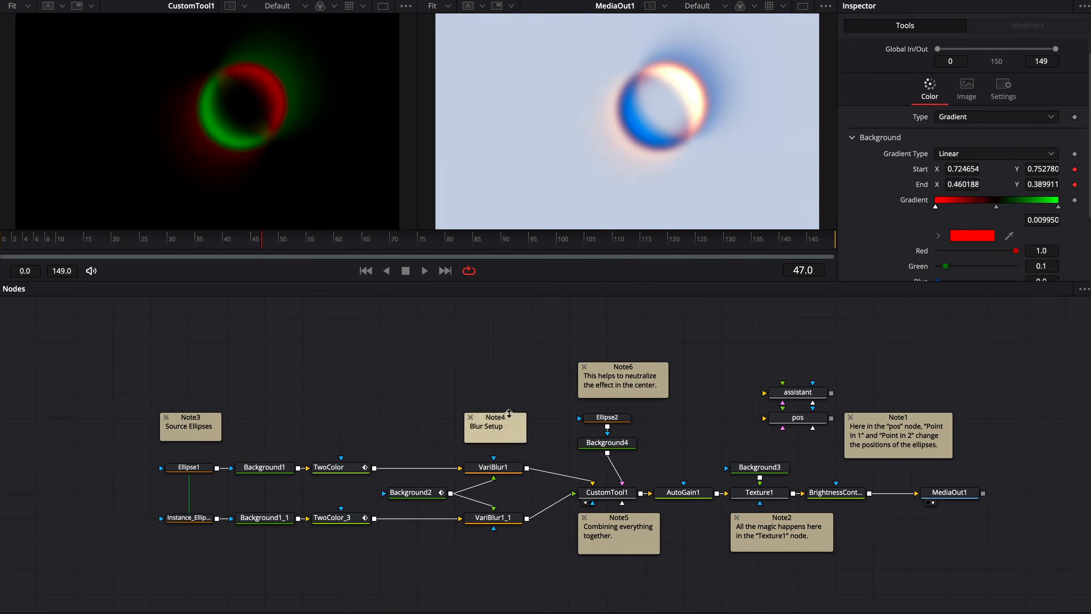
pyautogui.moveTo(509, 417); pyautogui.dragTo(471, 417)
# Step: Search the tool list for "two" and "grad", and make more room for the TwoColor node's settings
pyautogui.click(498, 355)
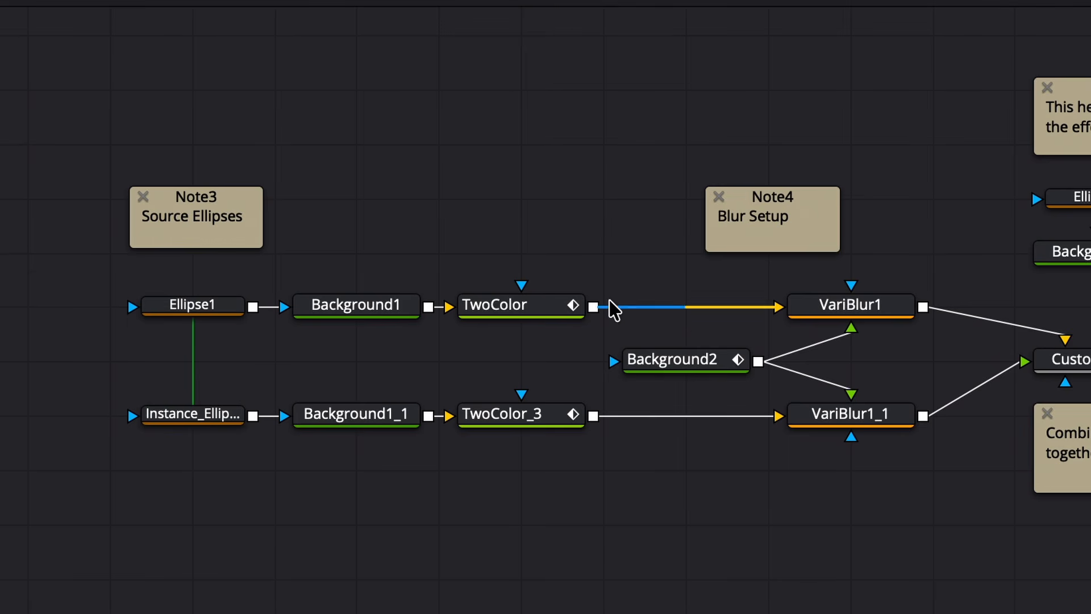
pyautogui.hotkey('shift', 'space')
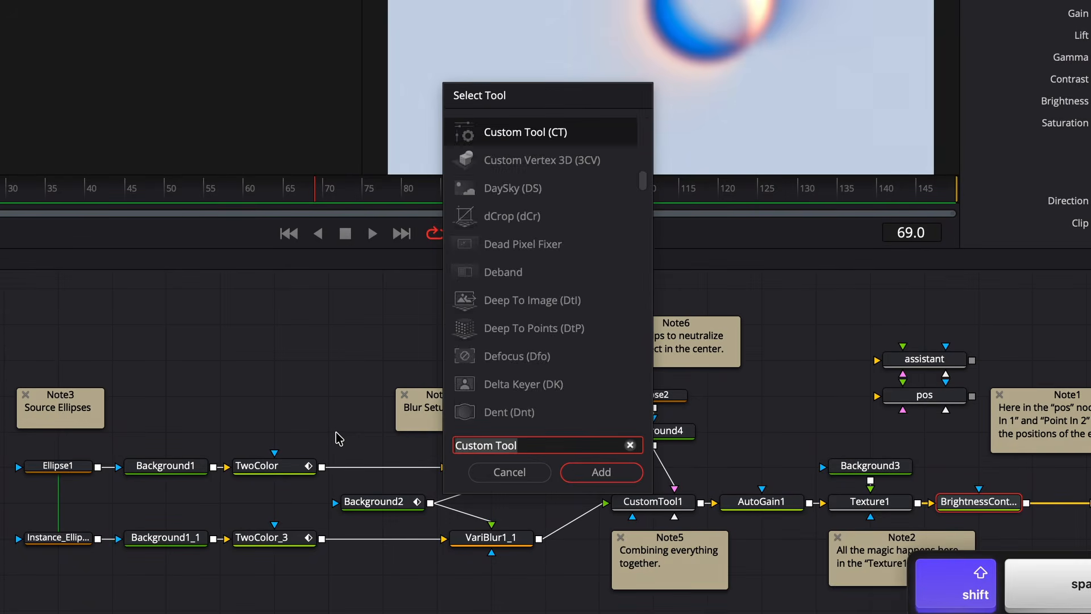
pyautogui.write('two')
pyautogui.press('BackSpace')
pyautogui.press('BackSpace')
pyautogui.press('BackSpace')
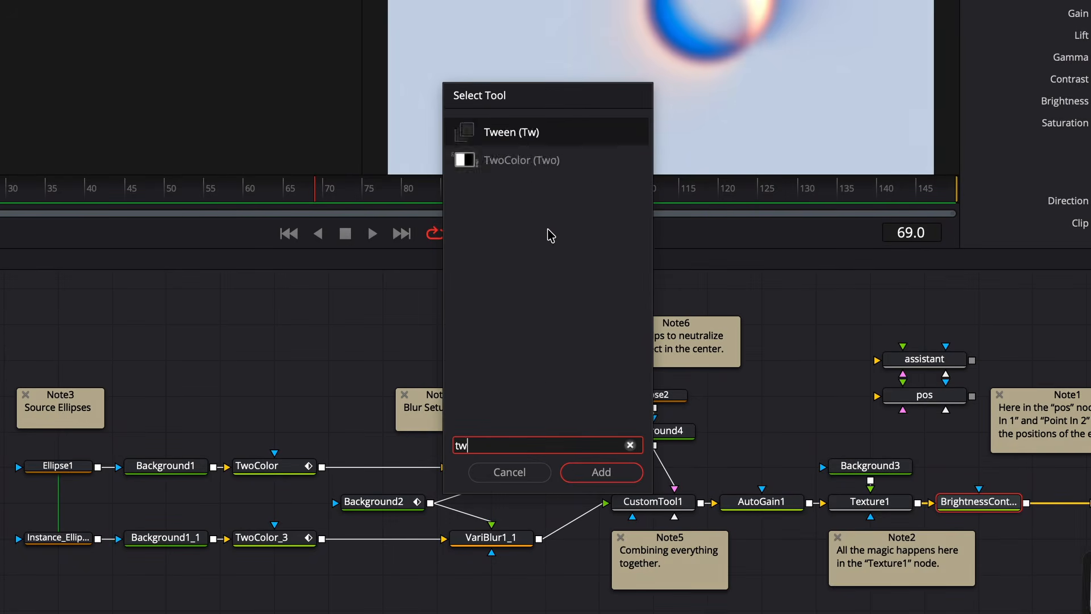
pyautogui.write('grad')
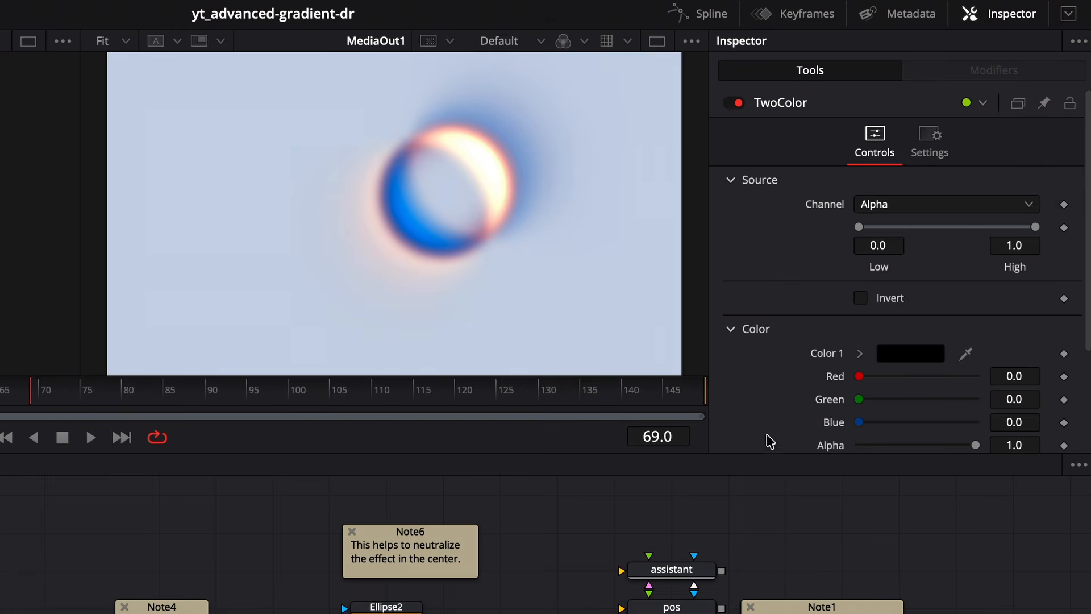
pyautogui.moveTo(768, 453); pyautogui.dragTo(758, 595)
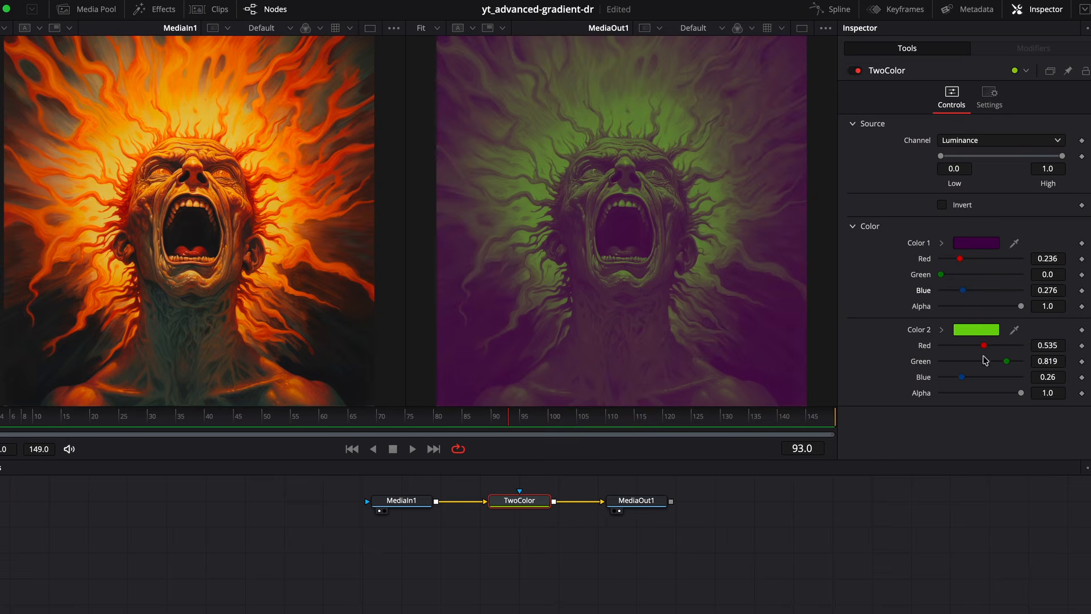
# Step: Set TwoColor's Color 2 to red 0.26, green 0.929 and blue 0.063, and its source Channel to Red
pyautogui.moveTo(984, 361); pyautogui.dragTo(957, 377)
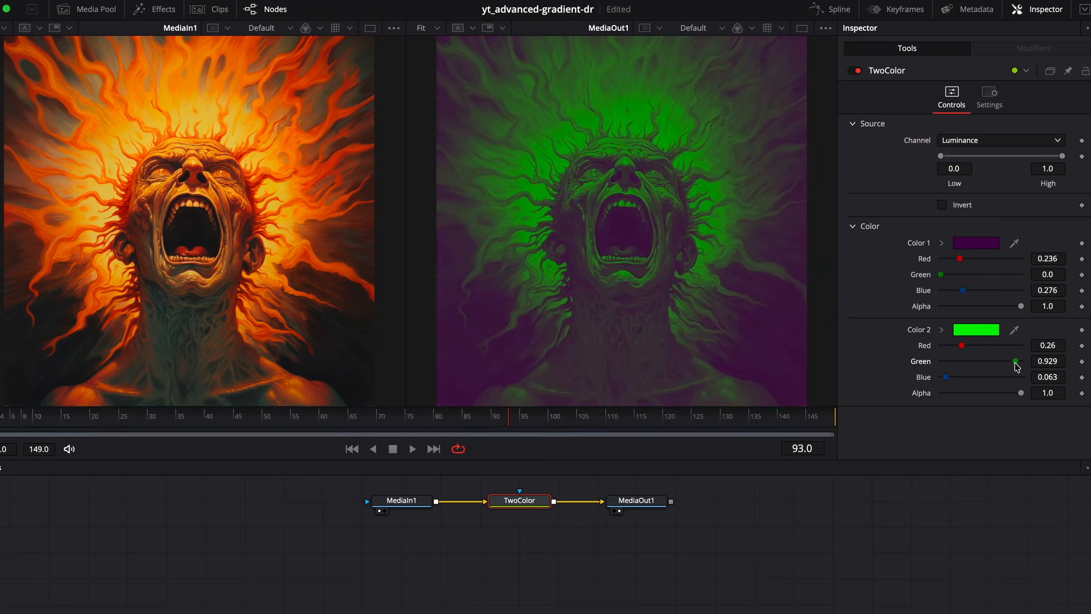
pyautogui.click(1000, 140)
pyautogui.click(965, 159)
# Step: Try out different Low and High limits for TwoColor's source channel, starting with a High of 0.7
pyautogui.moveTo(1063, 158); pyautogui.dragTo(1028, 158)
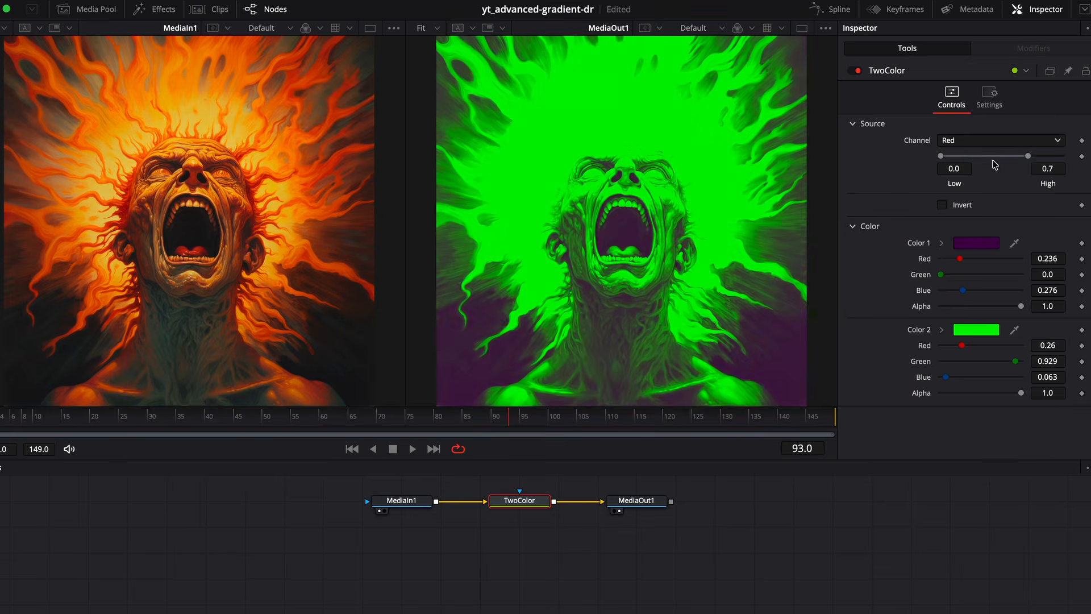
pyautogui.moveTo(941, 157)
pyautogui.mouseDown()
pyautogui.moveTo(970, 158)
pyautogui.moveTo(957, 157)
pyautogui.mouseUp()
pyautogui.moveTo(1028, 157); pyautogui.dragTo(1059, 158)
pyautogui.click(1056, 141)
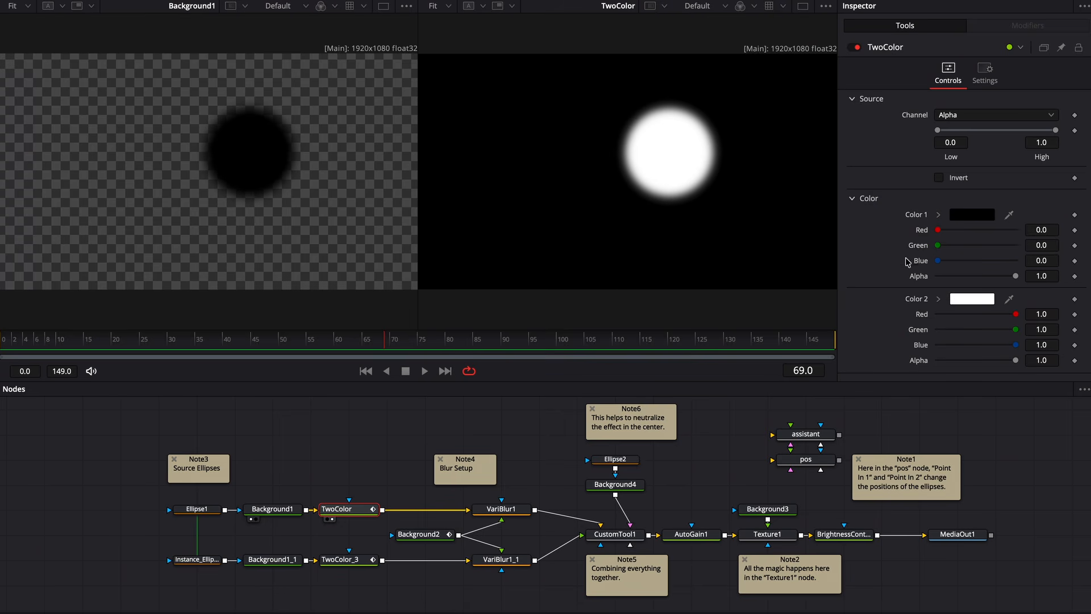
# Step: Add a Channel Booleans node fed by Background1 above TwoColor, and show it in the second viewer
pyautogui.hotkey('shift', 'space')
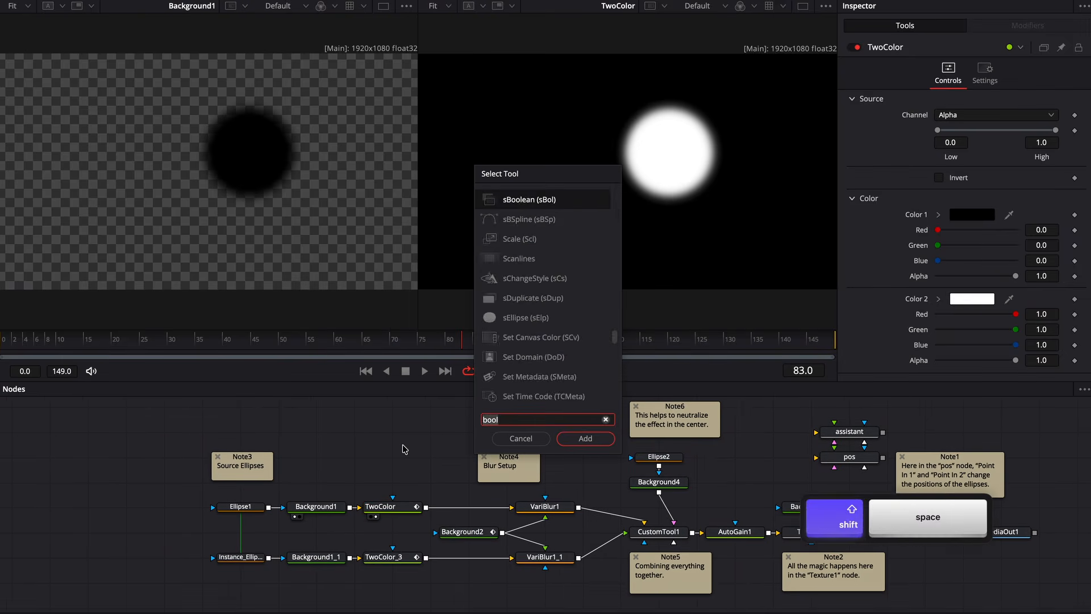
pyautogui.write('bol')
pyautogui.press('Return')
pyautogui.moveTo(349, 507); pyautogui.dragTo(360, 457)
pyautogui.press('2')
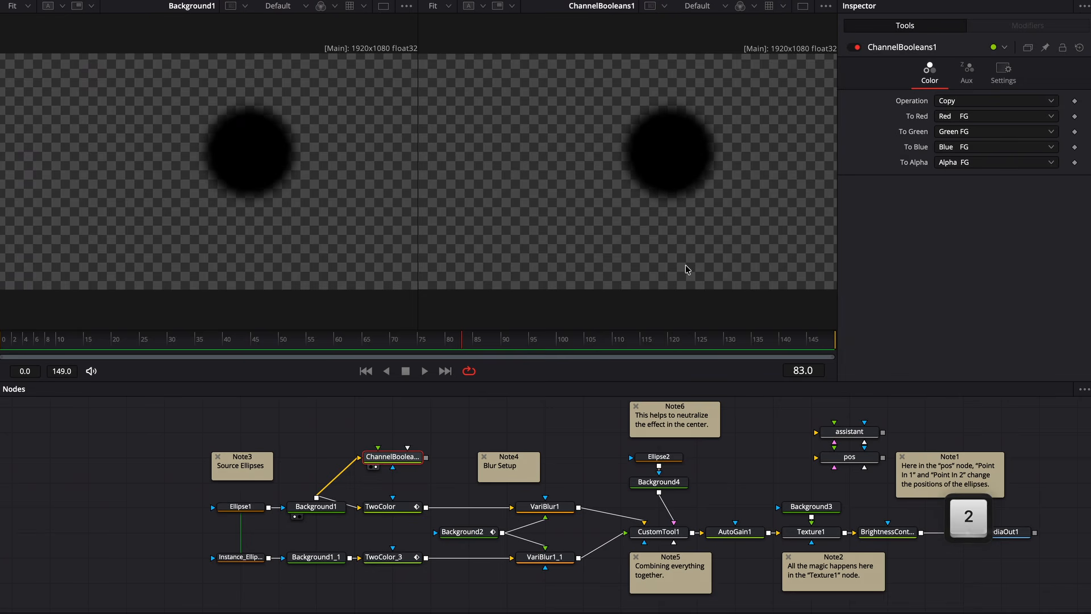
# Step: Set ChannelBooleans1's To Alpha to White and its To Red, To Green and To Blue to Alpha BG
pyautogui.click(948, 163)
pyautogui.click(955, 340)
pyautogui.click(971, 116)
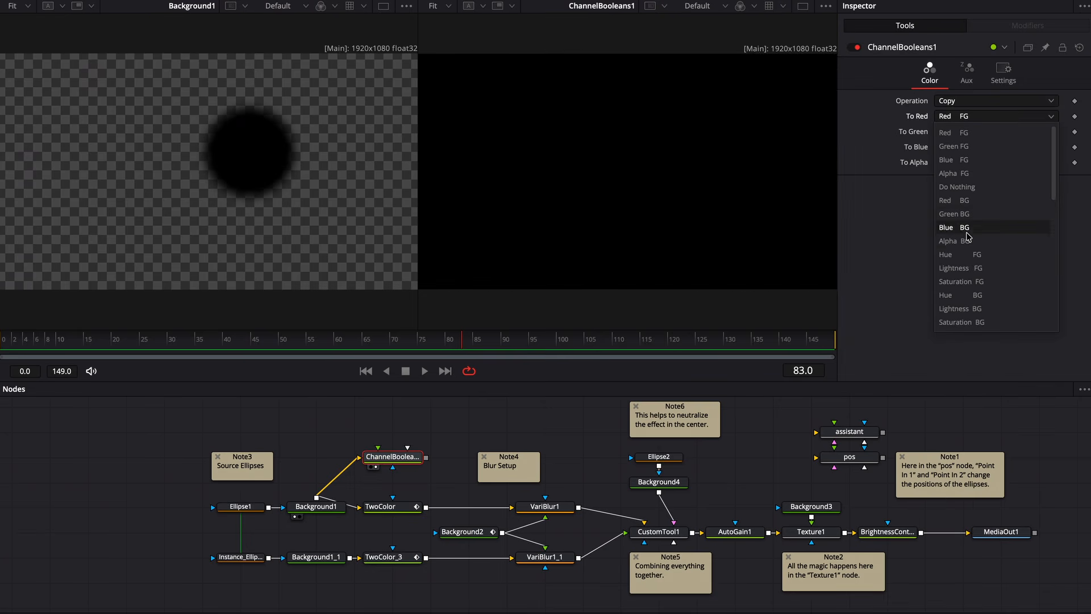
pyautogui.click(966, 241)
pyautogui.click(969, 132)
pyautogui.click(966, 256)
pyautogui.click(968, 146)
pyautogui.click(966, 272)
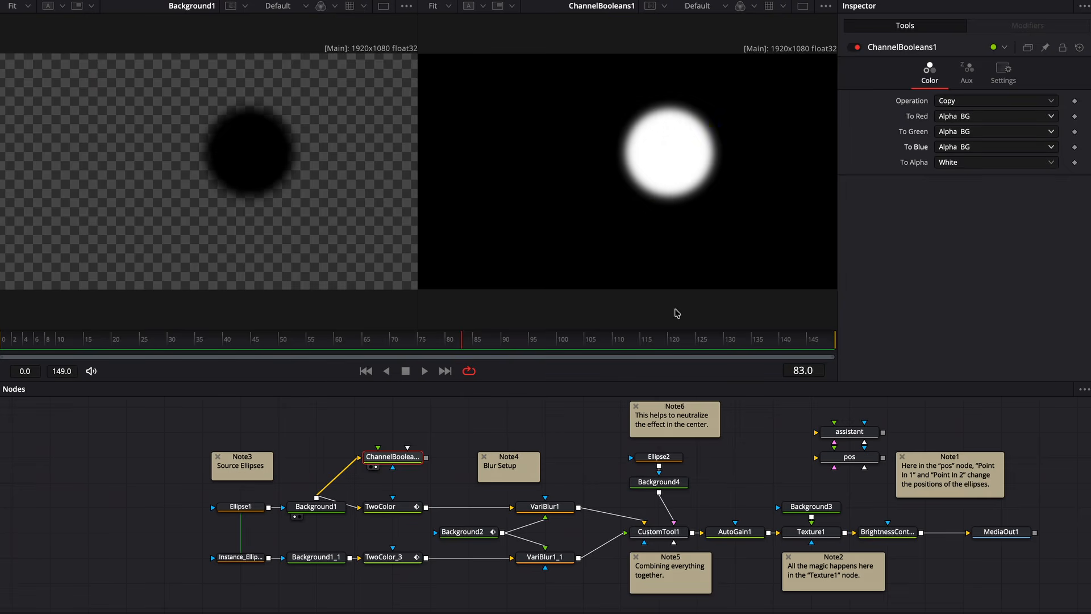
# Step: Select the six TwoColor nodes around the ellipse and blur branches: TwoColor, TwoColor_3, TwoColor_4, TwoColor_4_1, TwoColor_2 and TwoColor_1
pyautogui.click(378, 301)
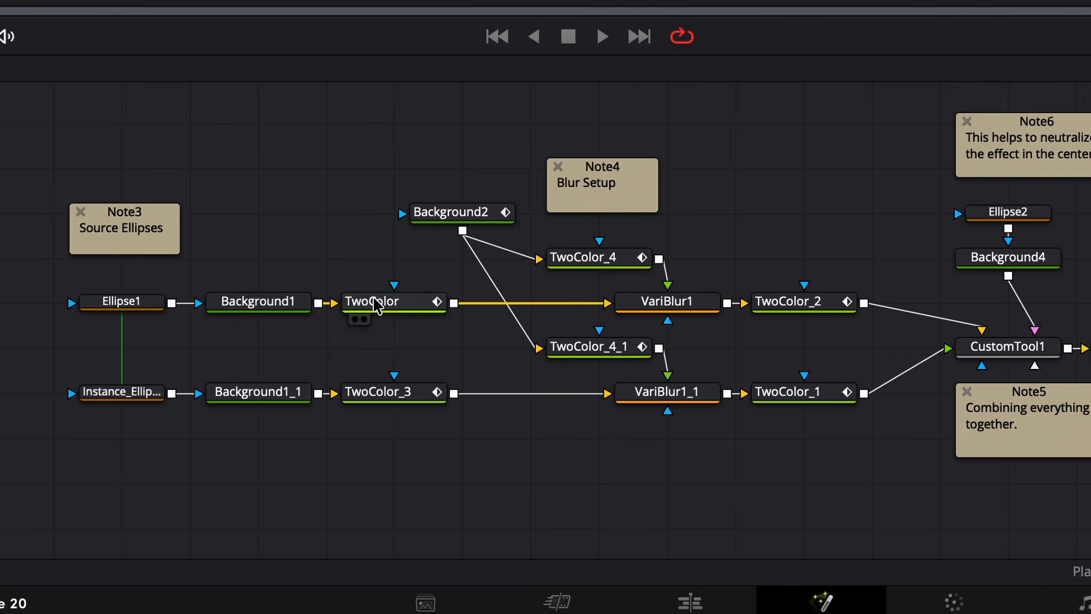
pyautogui.keyDown('ctrl'); pyautogui.click(375, 392); pyautogui.keyUp('ctrl')
pyautogui.keyDown('ctrl'); pyautogui.click(574, 258); pyautogui.keyUp('ctrl')
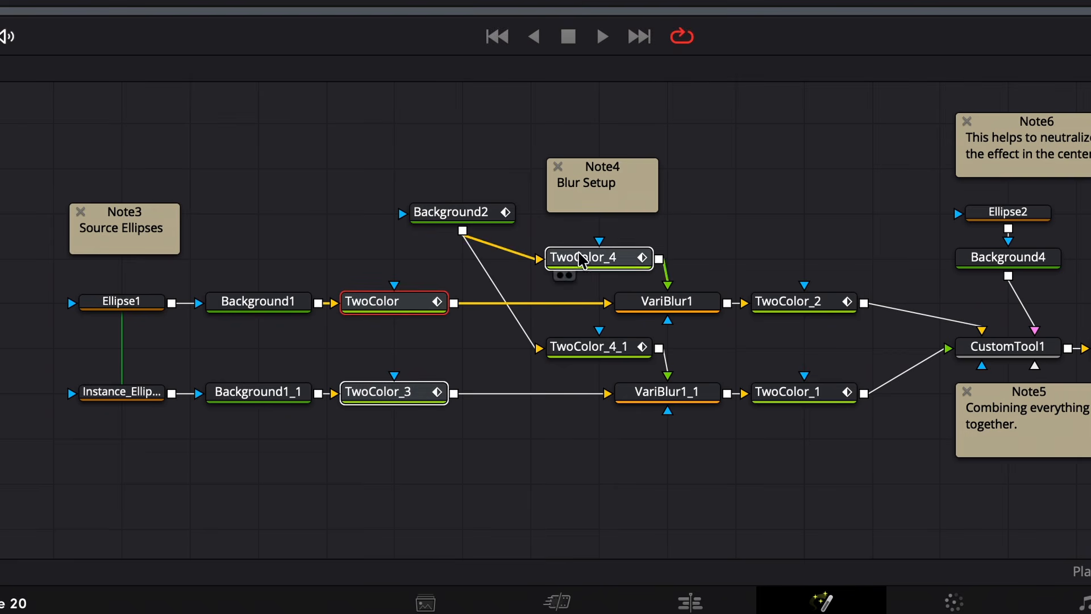
pyautogui.keyDown('ctrl'); pyautogui.click(581, 350); pyautogui.keyUp('ctrl')
pyautogui.keyDown('ctrl'); pyautogui.click(781, 304); pyautogui.keyUp('ctrl')
pyautogui.keyDown('ctrl'); pyautogui.click(779, 393); pyautogui.keyUp('ctrl')
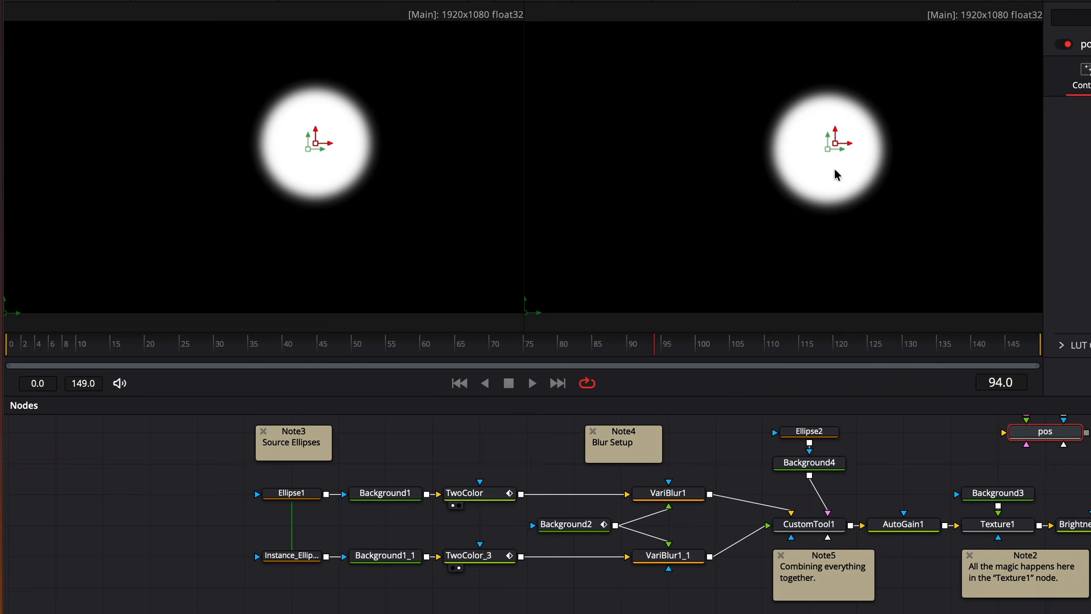
# Step: Move the pos node's Point In 1 to about (0.776, 0.344) and Point In 2 to about (0.479, 0.564)
pyautogui.moveTo(837, 146); pyautogui.dragTo(927, 214)
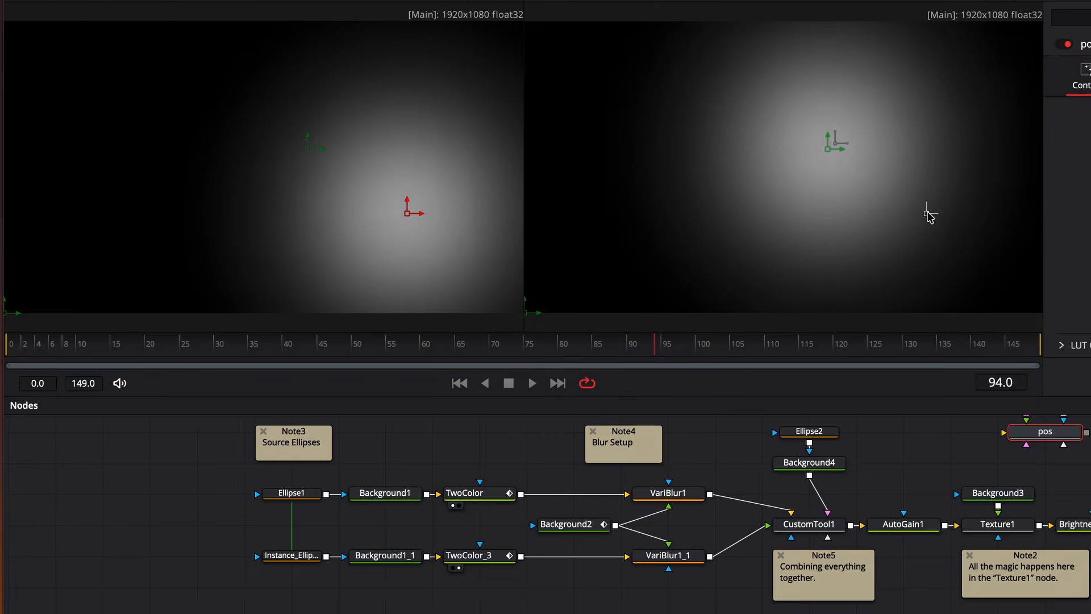
pyautogui.moveTo(827, 150); pyautogui.dragTo(772, 152)
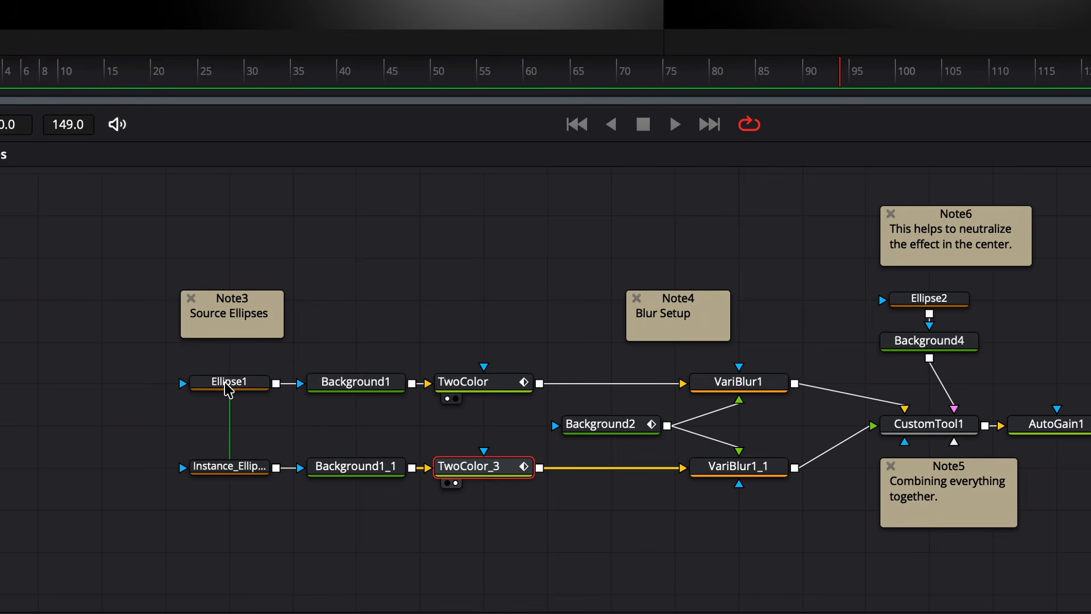
# Step: Examine Ellipse1's control expressions and the len expression in the assistant node
pyautogui.click(228, 388)
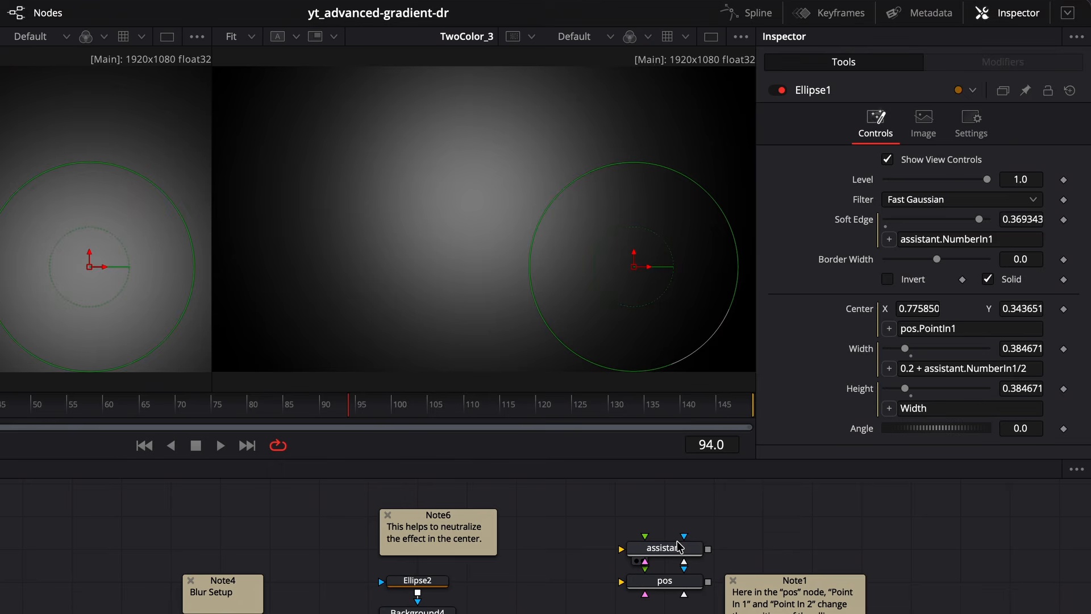
pyautogui.click(679, 547)
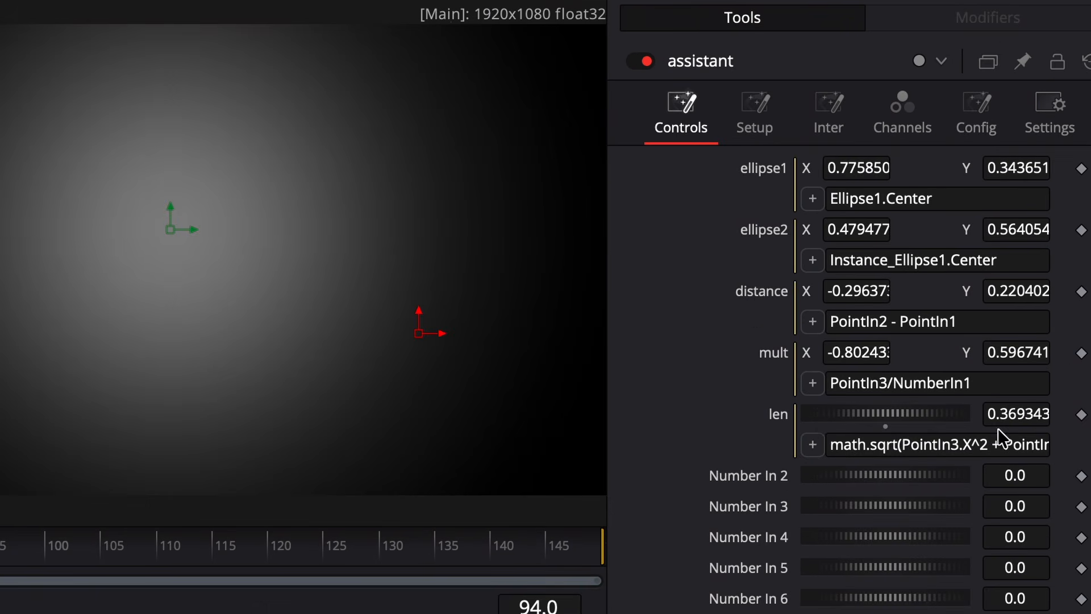
pyautogui.moveTo(918, 441); pyautogui.dragTo(1067, 438)
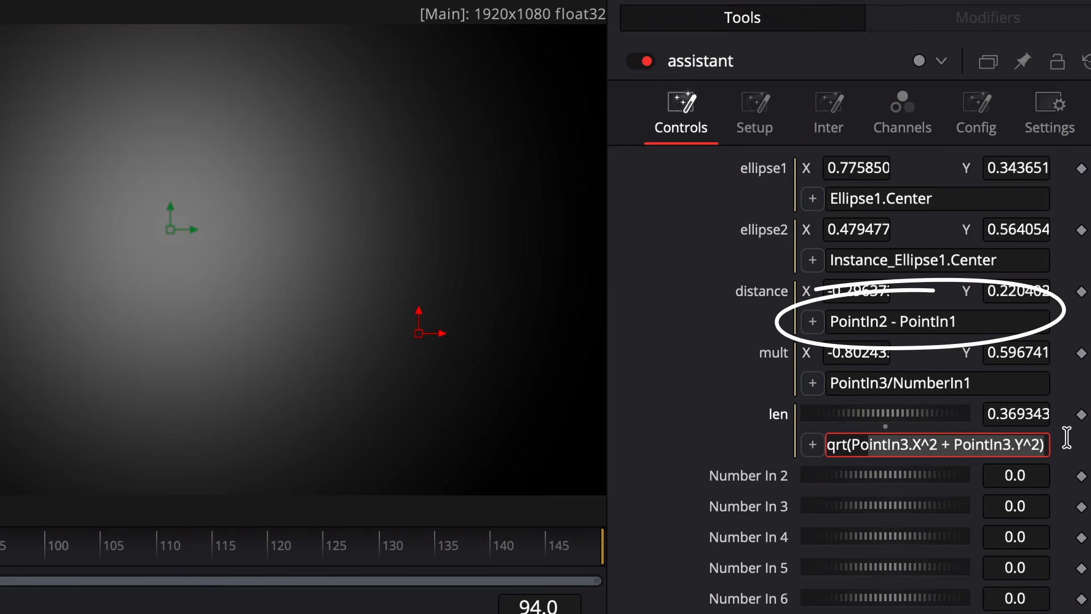
pyautogui.click(1012, 445)
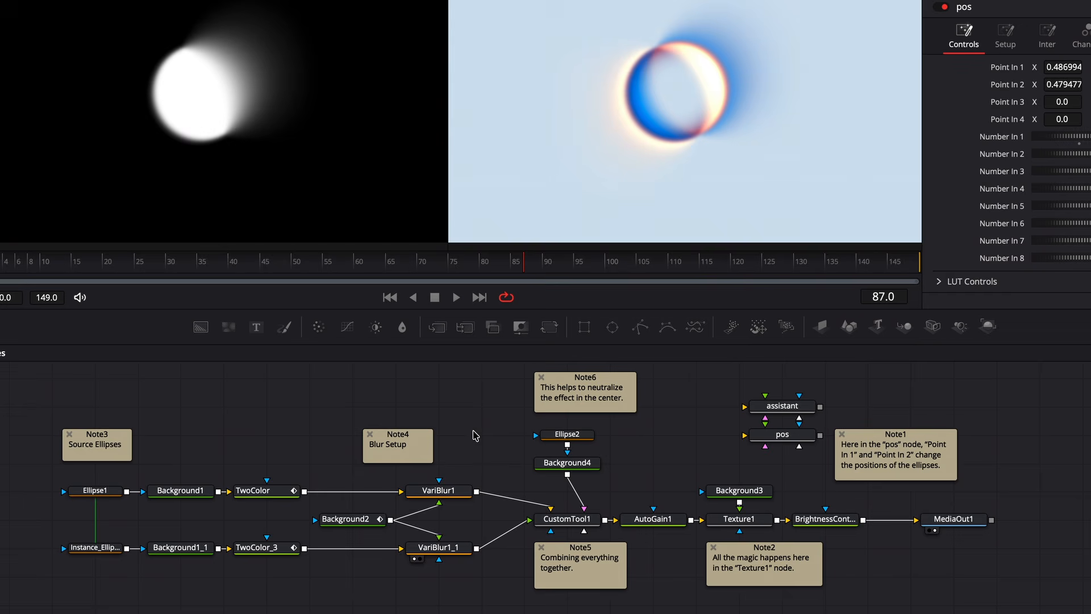
# Step: Select VariBlur1 and VariBlur1_1 and toggle them off and on twice to compare the composition without blur
pyautogui.moveTo(479, 439); pyautogui.dragTo(455, 570)
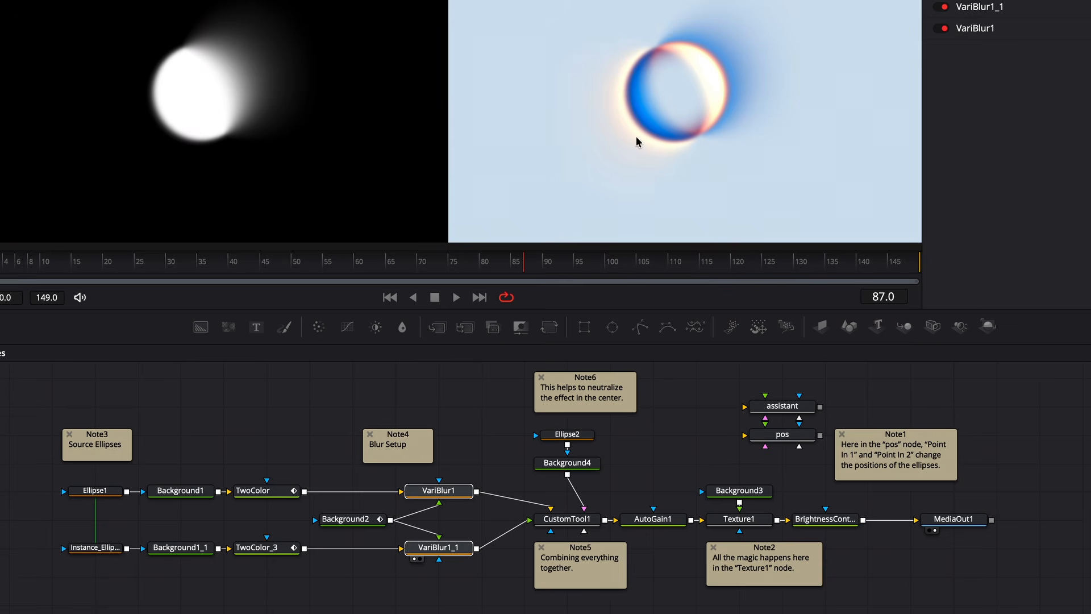
pyautogui.press('super+p')
pyautogui.press('super+p')
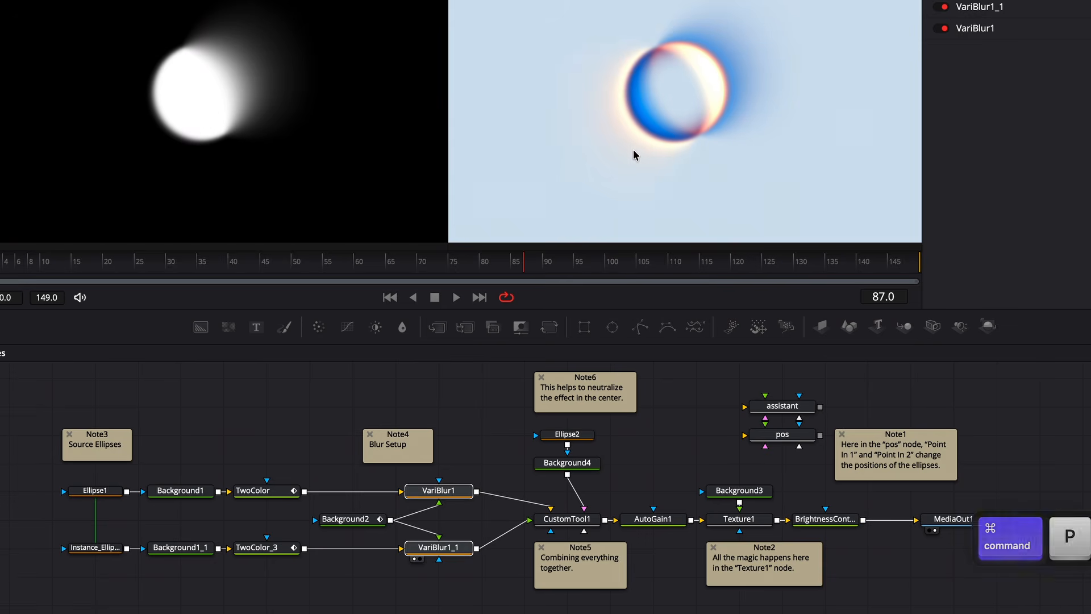
pyautogui.press('super+p')
pyautogui.press('super+p')
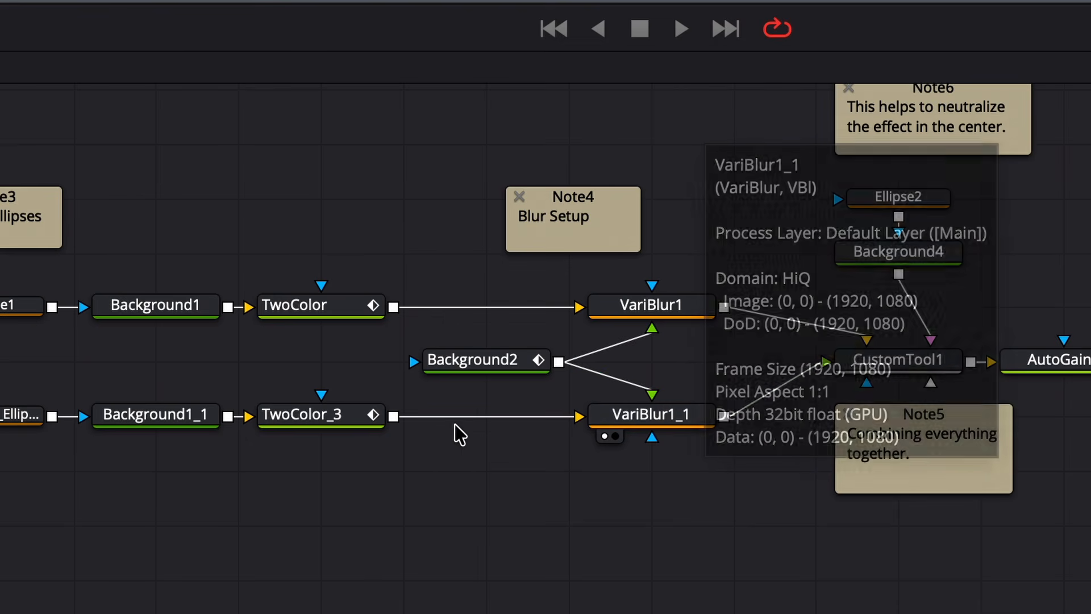
# Step: View TwoColor_3 and the Background2 gradient in turn in the second viewer
pyautogui.click(351, 417)
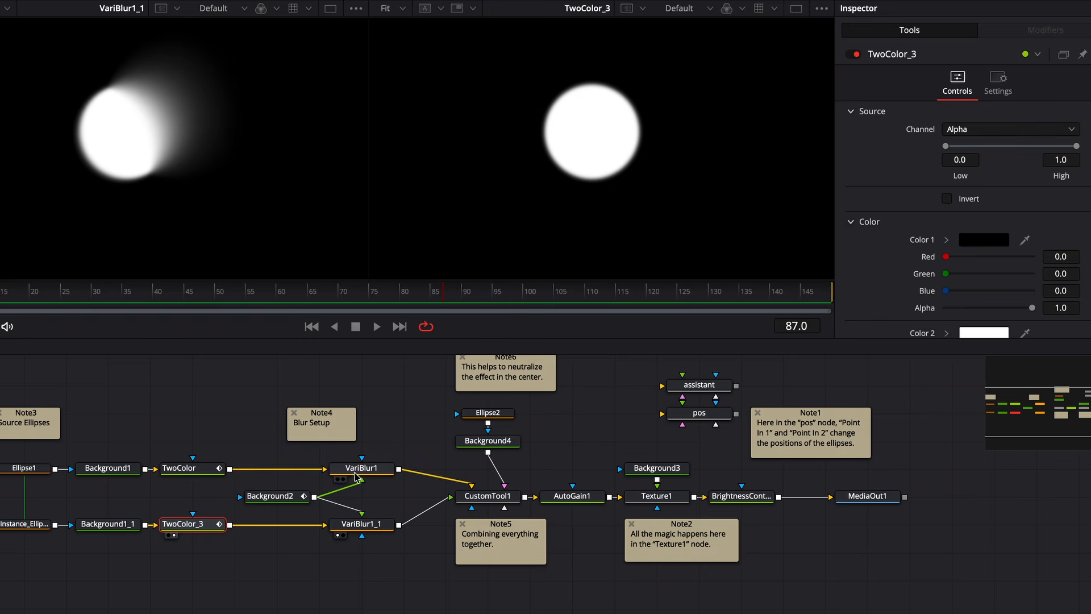
pyautogui.click(270, 496)
pyautogui.press('2')
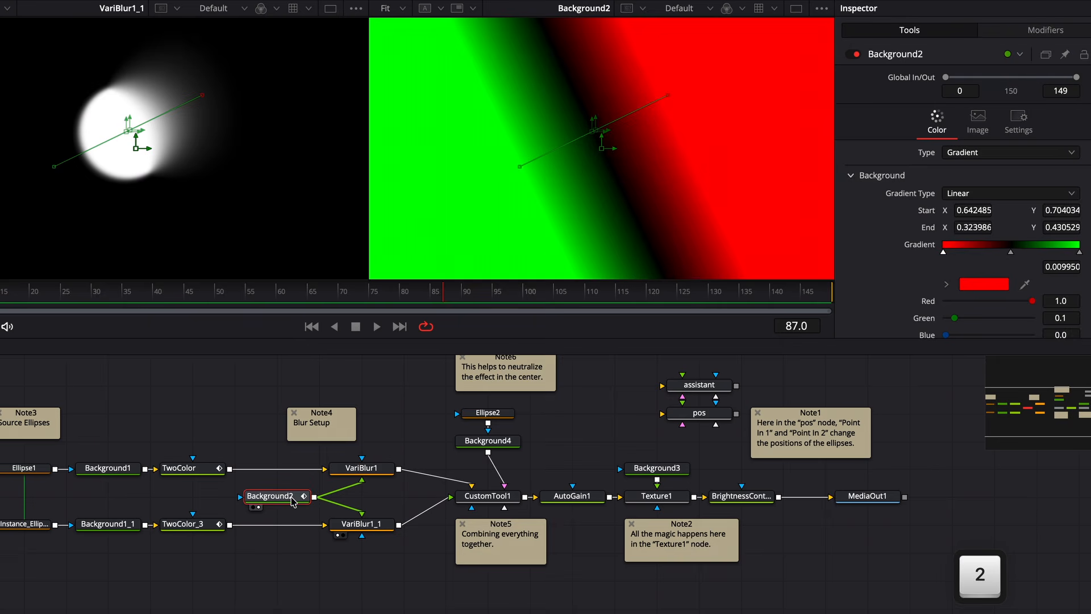
# Step: Check VariBlur1_1's blur settings, and show VariBlur1 in the first viewer
pyautogui.click(359, 522)
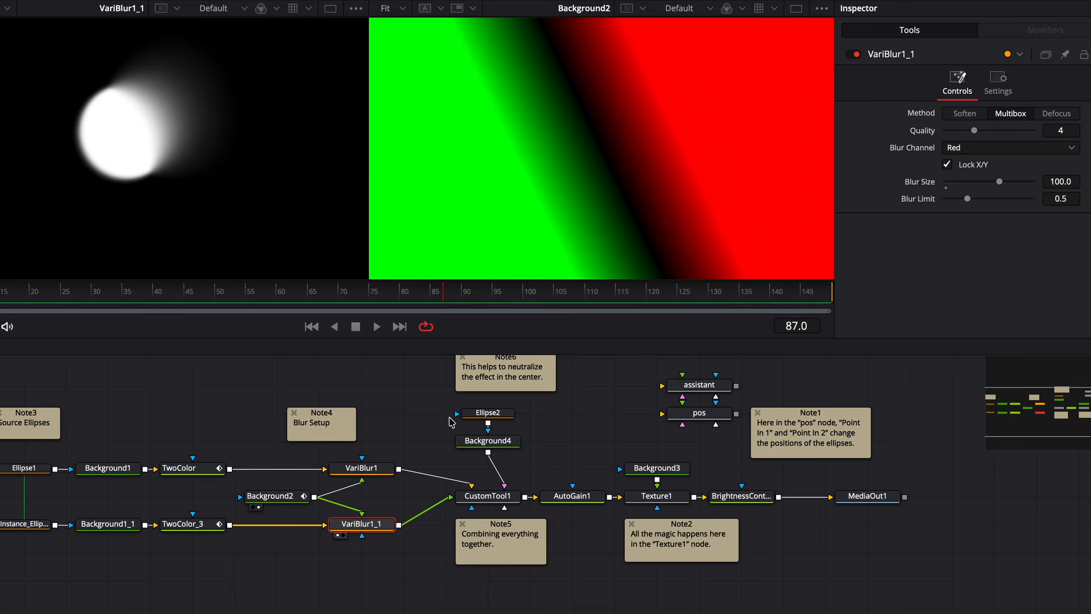
pyautogui.click(364, 469)
pyautogui.press('1')
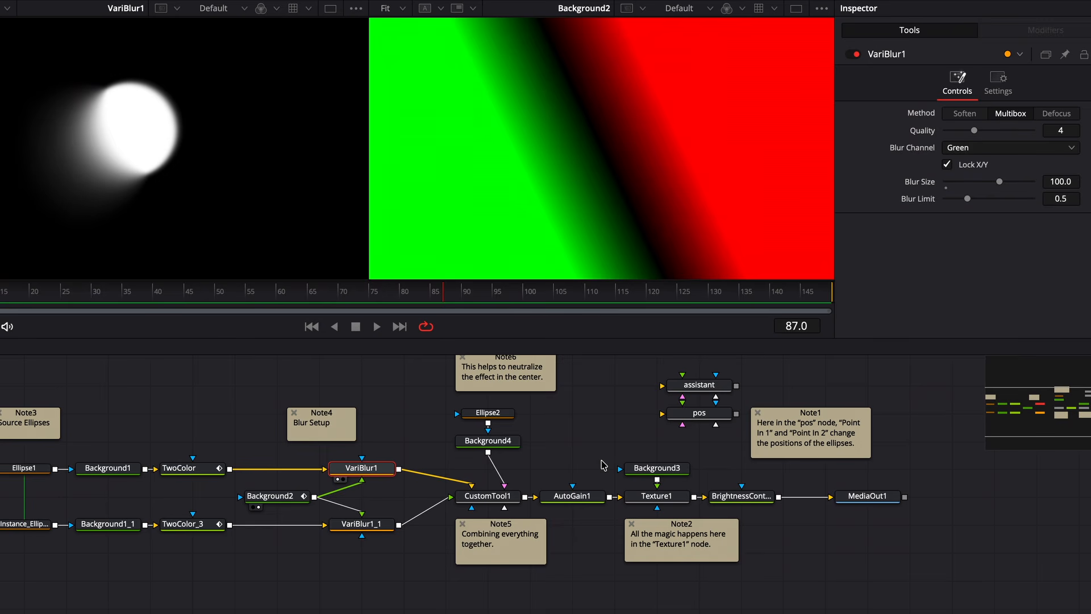
# Step: Move the two ellipse positions apart, the first to about (0.68, 0.36) and the second to about (0.50, 0.48)
pyautogui.moveTo(645, 170); pyautogui.dragTo(584, 178)
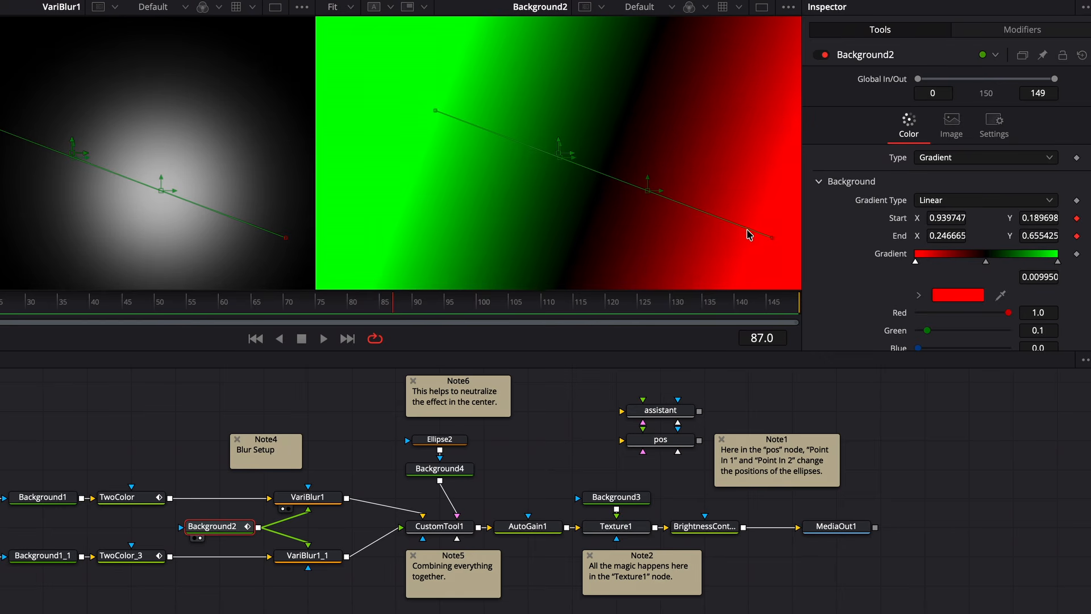
# Step: Examine the assistant node's expressions and the Expression modifier on Background2's gradient Start
pyautogui.click(655, 419)
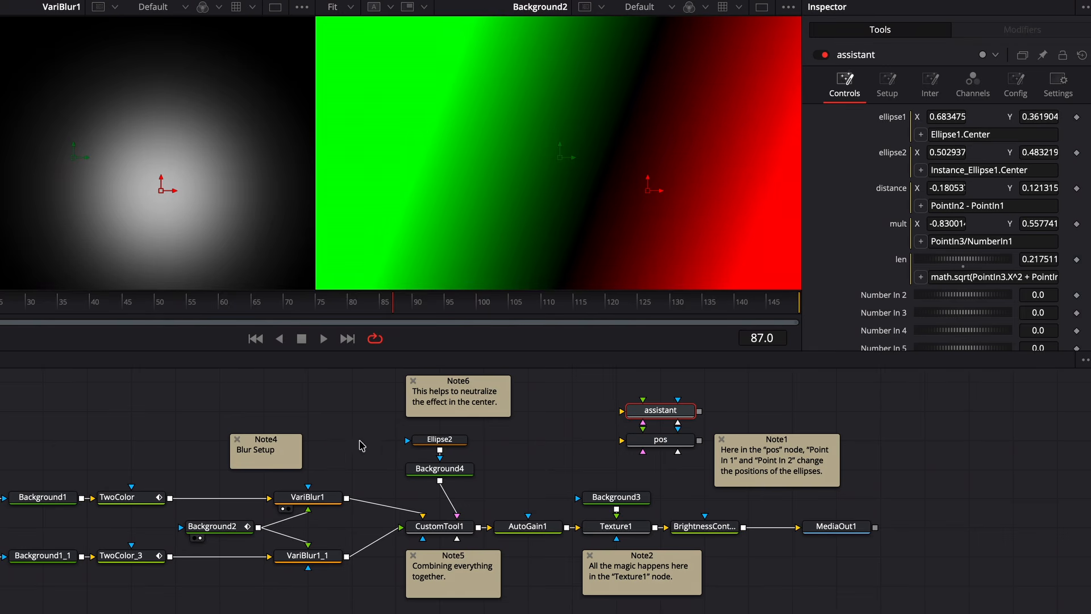
pyautogui.click(230, 526)
pyautogui.click(992, 31)
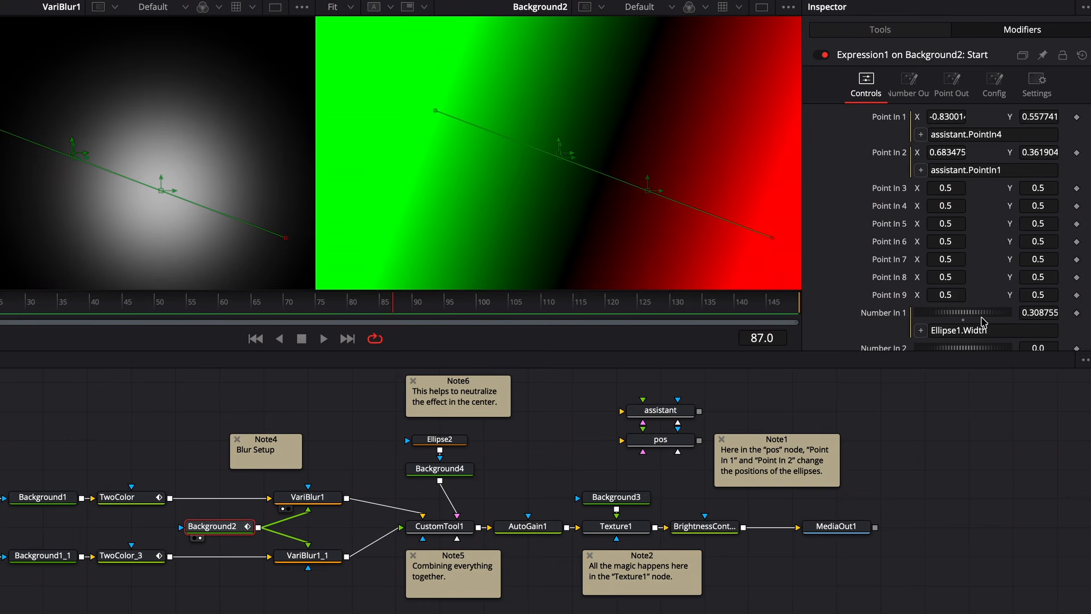
# Step: Check the Expression modifier's point output, and show Background1 in the first viewer and TwoColor in the second
pyautogui.click(952, 83)
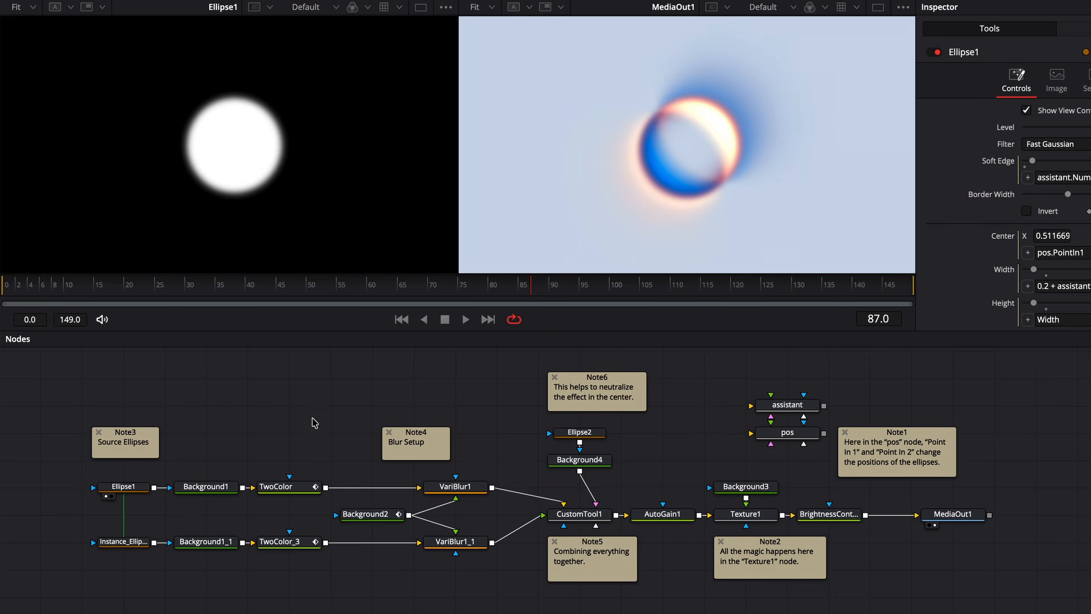
pyautogui.click(208, 487)
pyautogui.press('1')
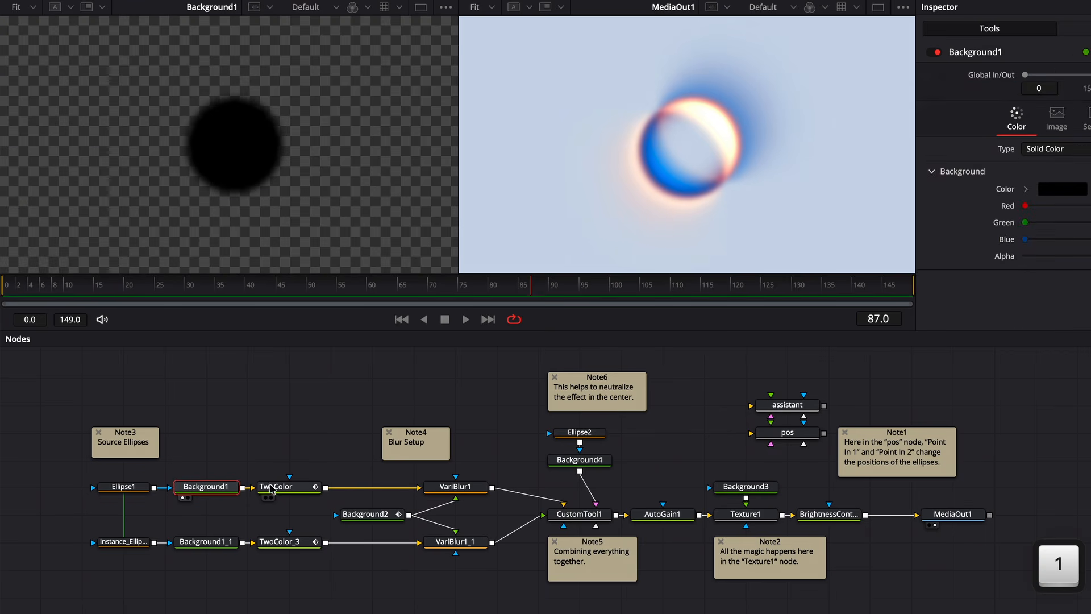
pyautogui.click(272, 489)
pyautogui.press('2')
# Step: View VariBlur1 in the first viewer, CustomTool1 in the second, and the final MediaOut1 result
pyautogui.click(467, 488)
pyautogui.press('1')
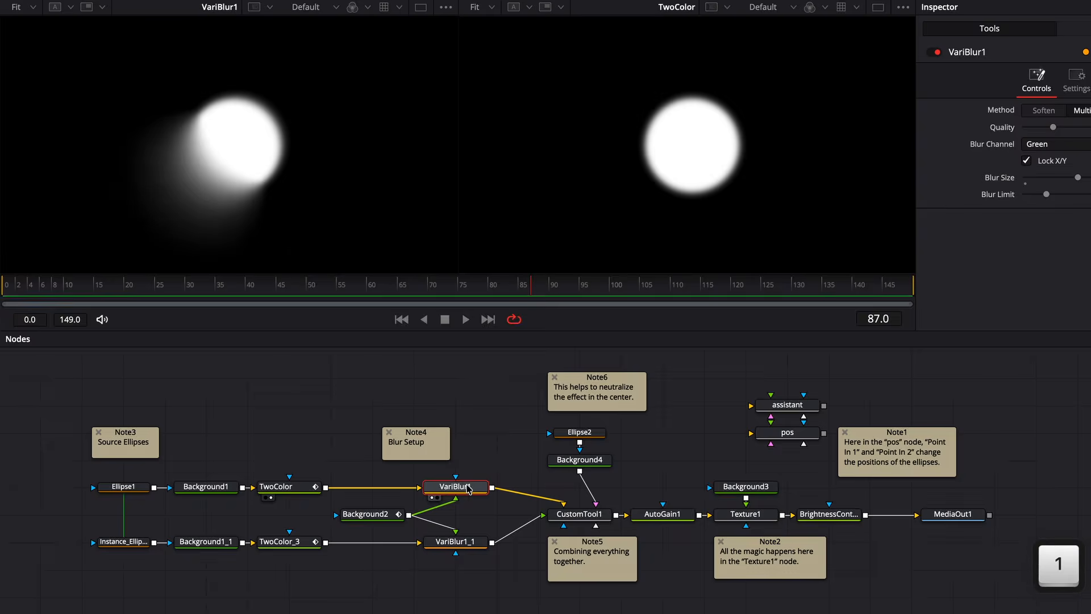
pyautogui.click(579, 514)
pyautogui.press('2')
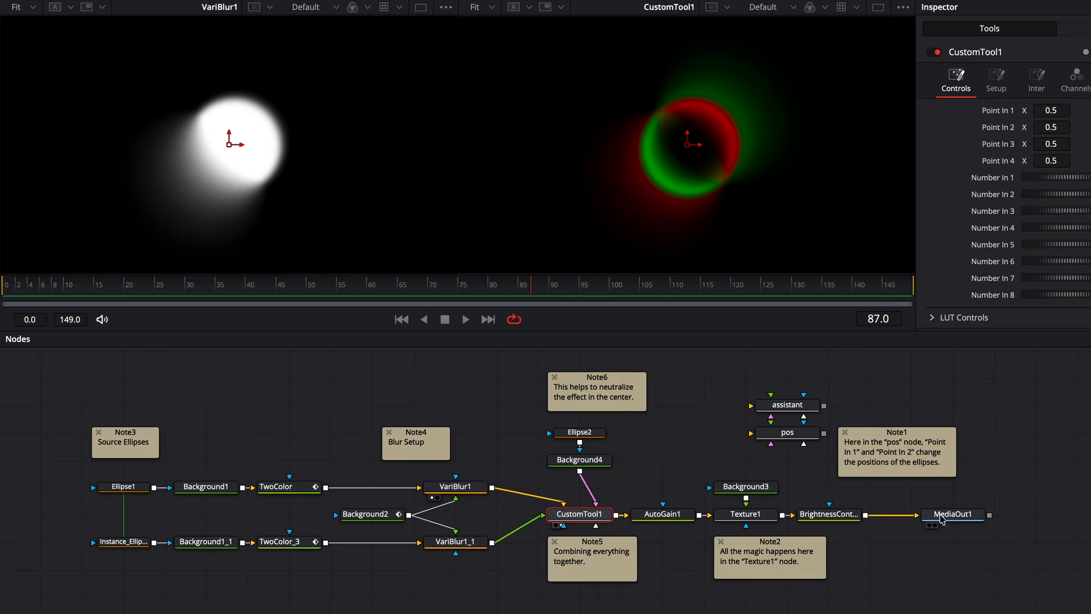
pyautogui.click(940, 514)
pyautogui.press('1')
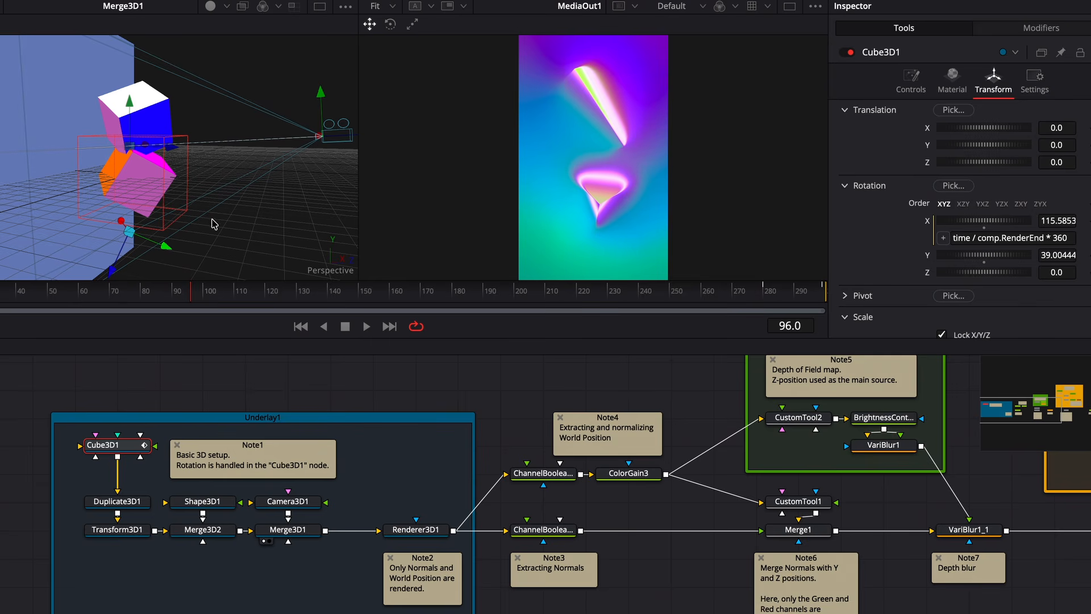
# Step: Set Cube3D1's Z rotation to 26.1 and show Renderer3D1 in the first viewer
pyautogui.moveTo(986, 277)
pyautogui.mouseDown()
pyautogui.moveTo(1034, 282)
pyautogui.moveTo(991, 282)
pyautogui.mouseUp()
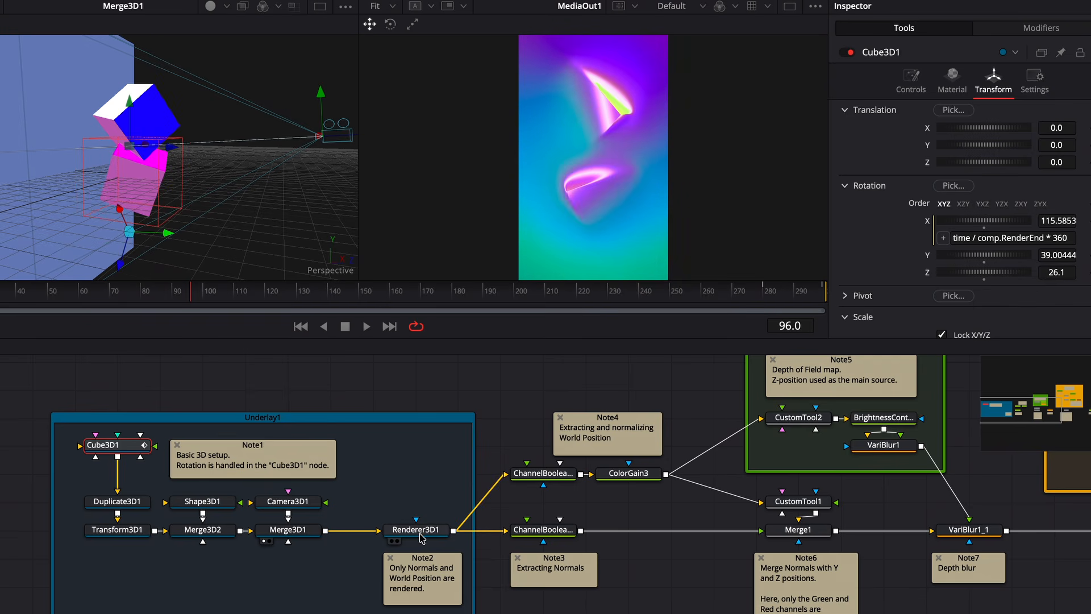
pyautogui.click(419, 532)
pyautogui.press('1')
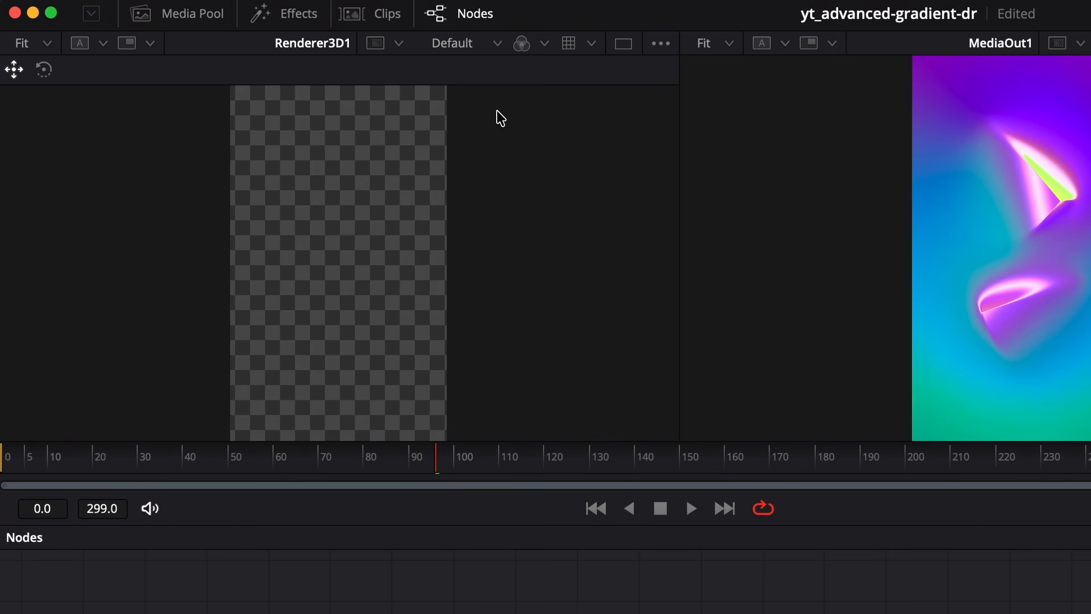
# Step: View the render's Normals channel and its Positions channel in turn in the first viewer
pyautogui.click(531, 46)
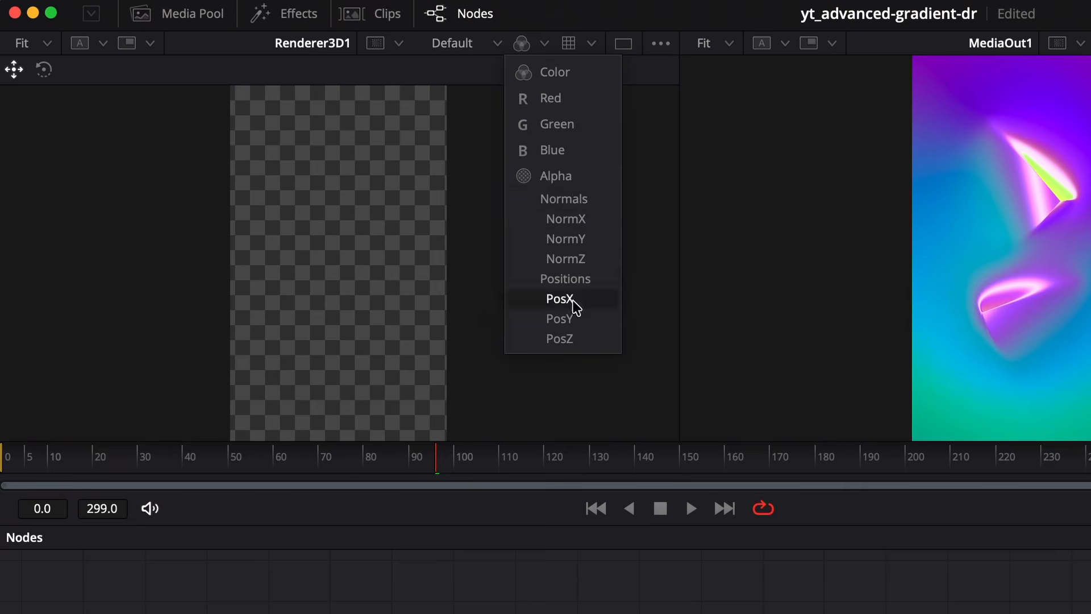
pyautogui.click(582, 206)
pyautogui.click(544, 45)
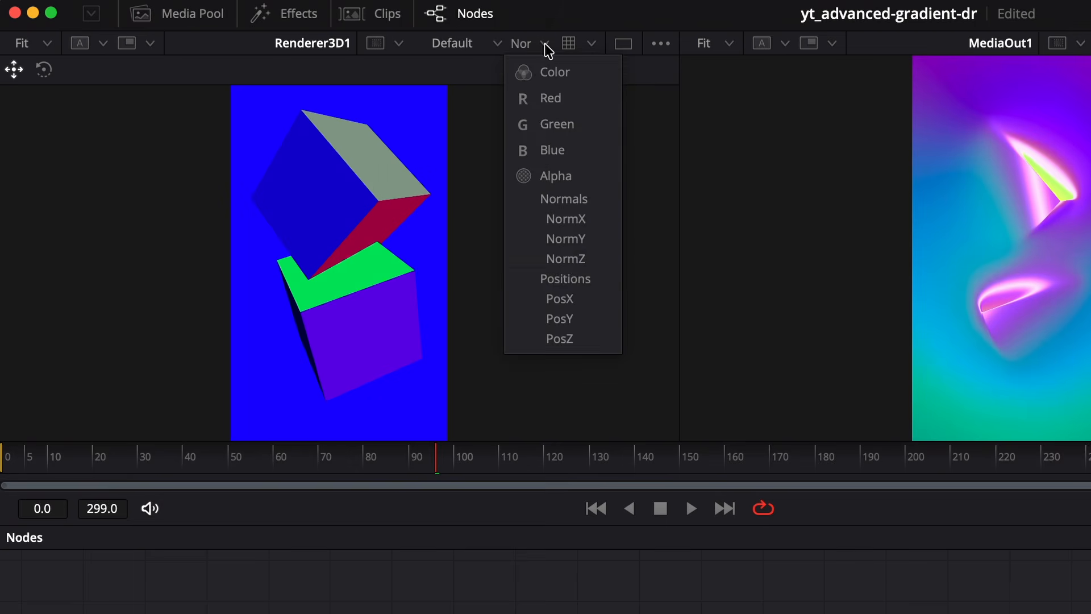
pyautogui.click(572, 279)
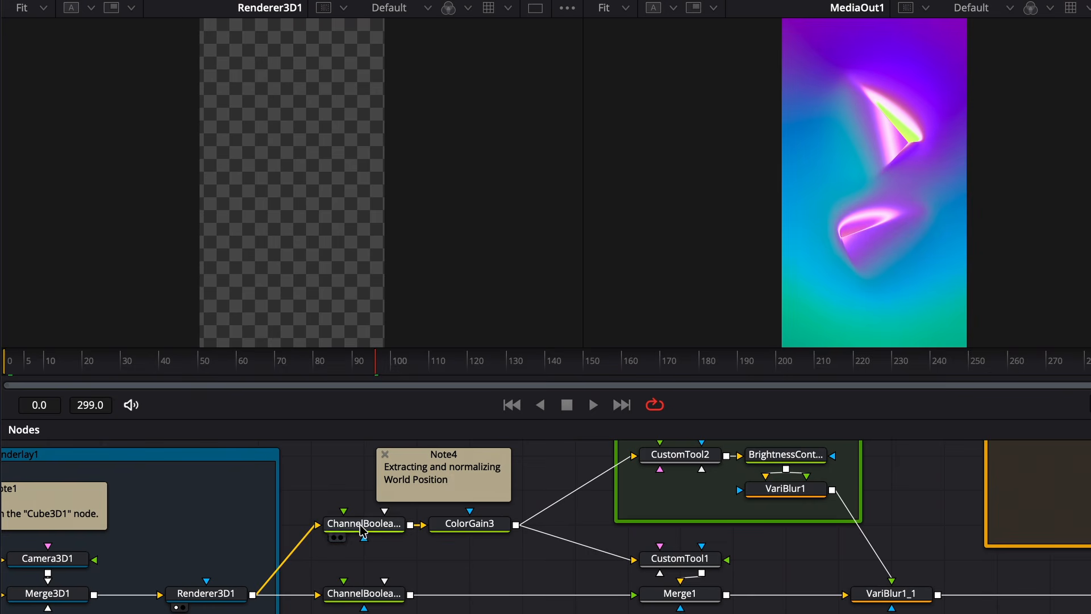
# Step: Show ChannelBooleans3 in the first viewer and turn on the Color Inspector subview
pyautogui.click(593, 258)
pyautogui.press('1')
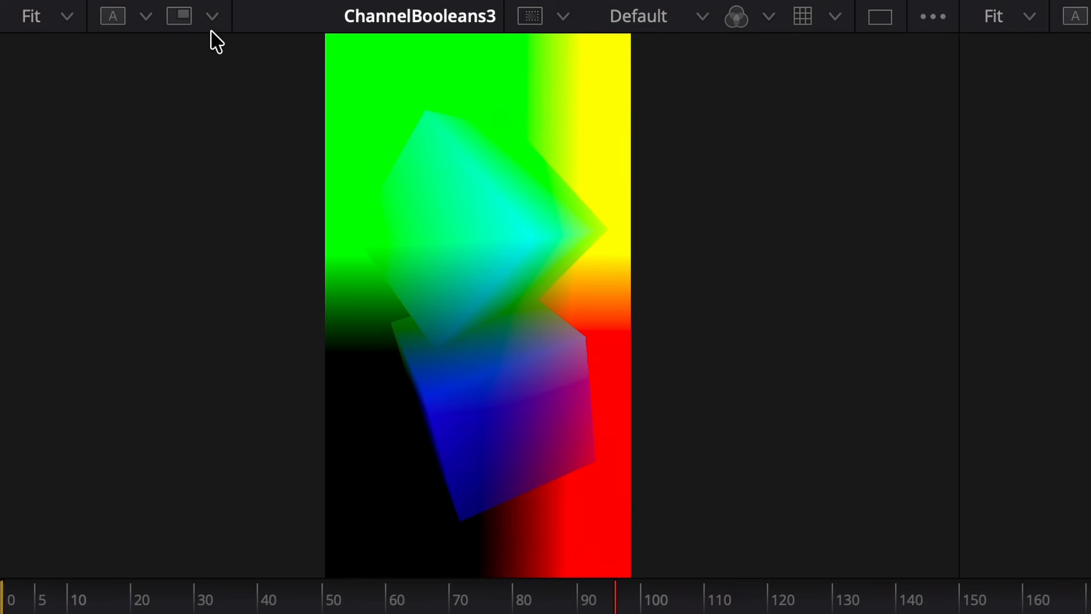
pyautogui.click(131, 7)
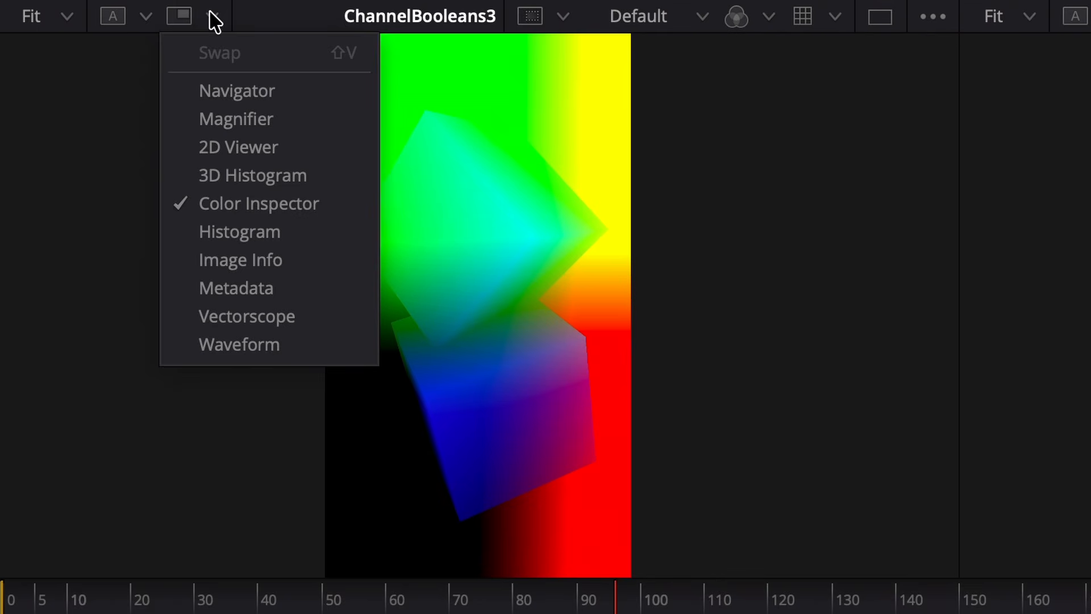
pyautogui.click(226, 206)
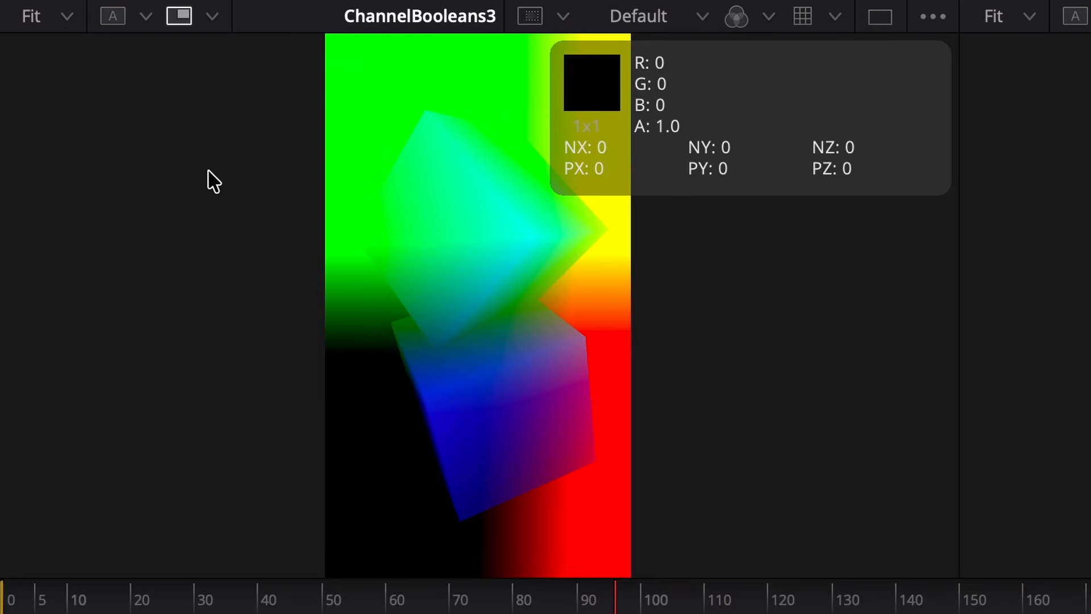
# Step: Lower the contrast of BrightnessContrast1 on the red and green channels
pyautogui.hscroll(4, 328, 221)
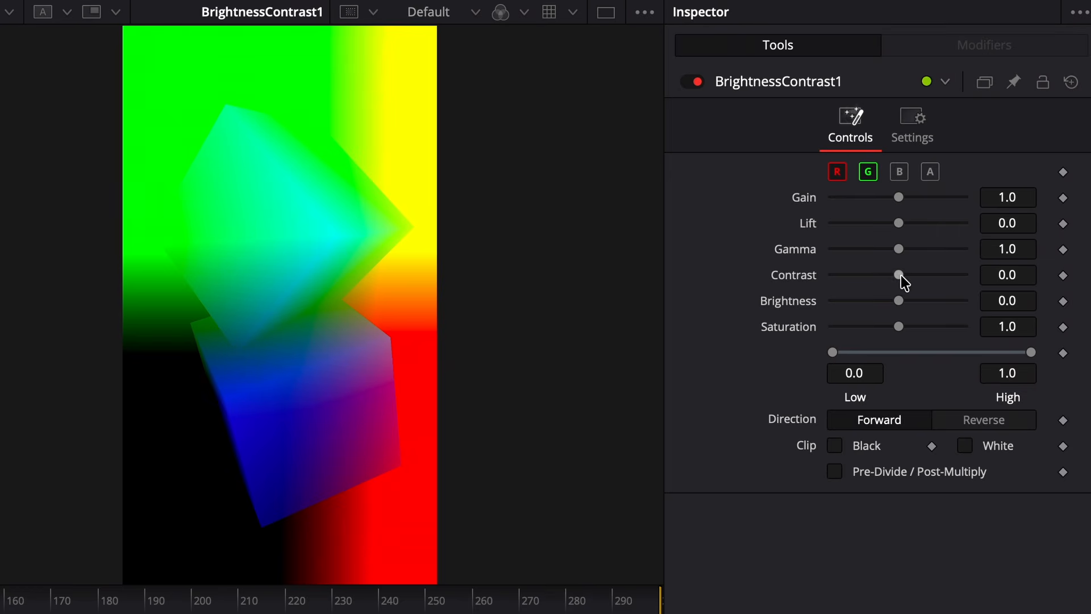
pyautogui.moveTo(899, 276); pyautogui.dragTo(867, 278)
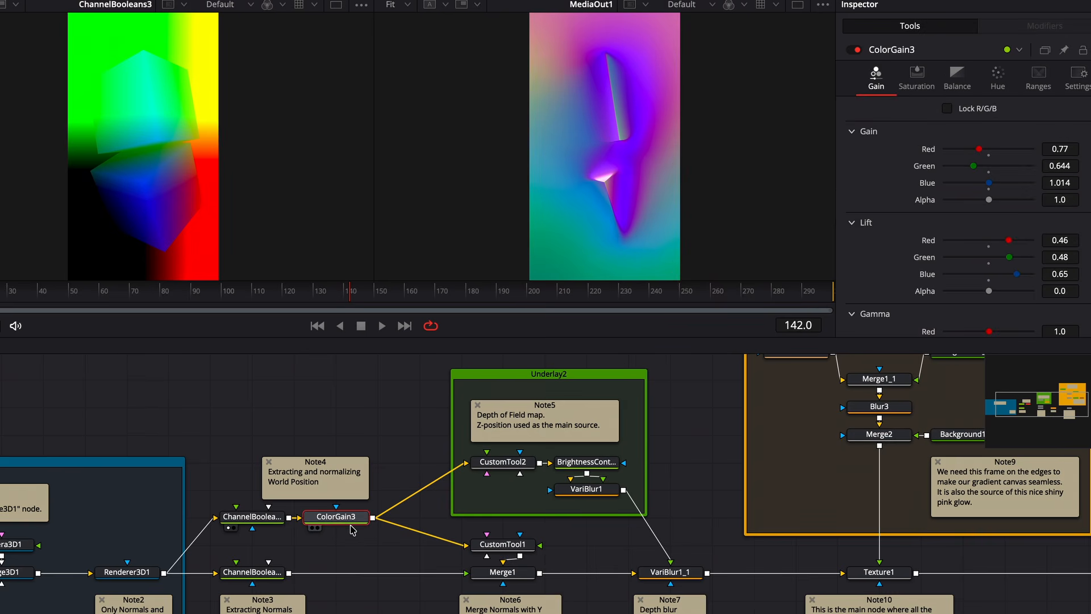
# Step: Show ColorGain3 in the first viewer and the extracted normals of ChannelBooleans1 in the second
pyautogui.press('1')
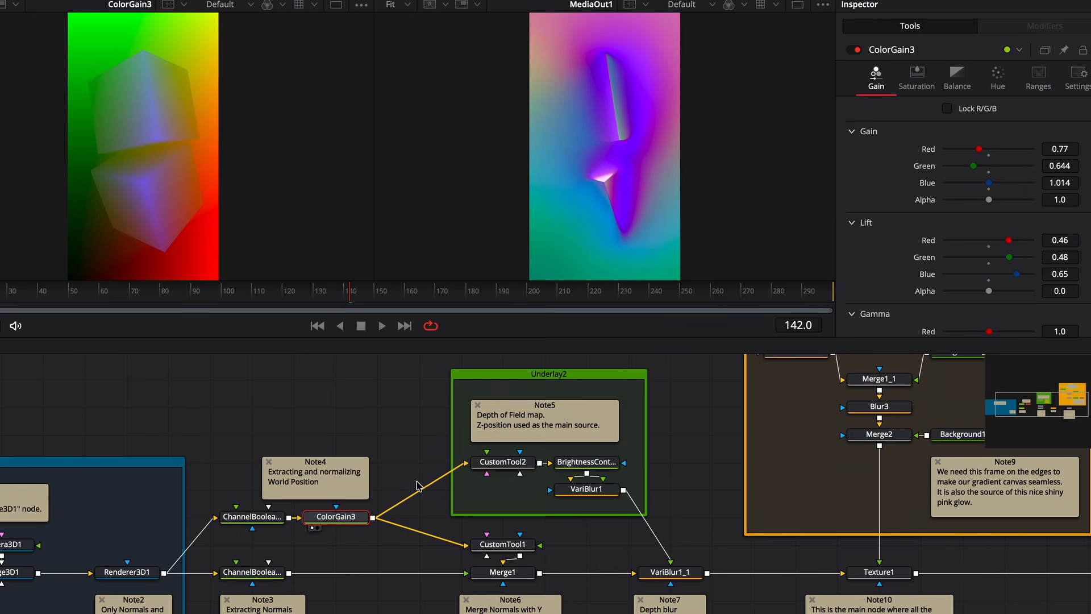
pyautogui.click(261, 573)
pyautogui.press('2')
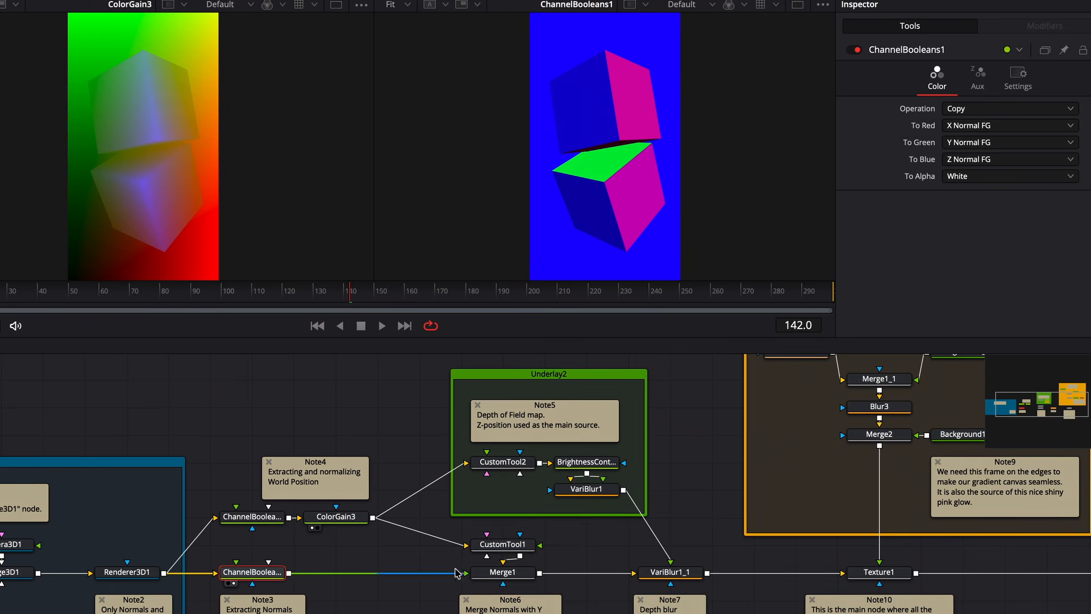
# Step: View CustomTool1 and the Merge1 combination of normals and positions in turn in the first viewer
pyautogui.click(483, 546)
pyautogui.press('1')
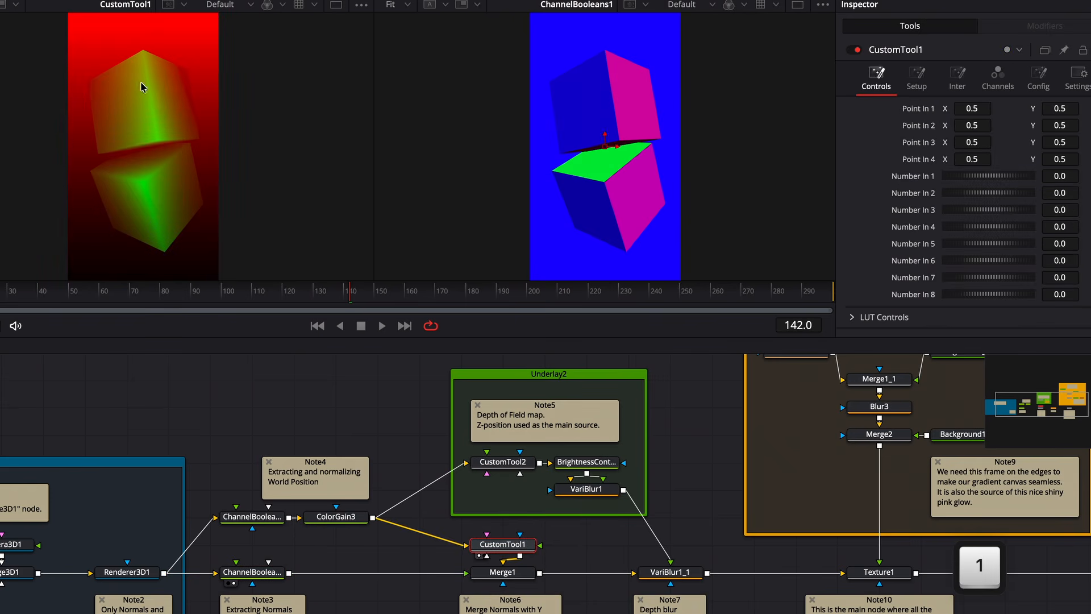
pyautogui.click(492, 574)
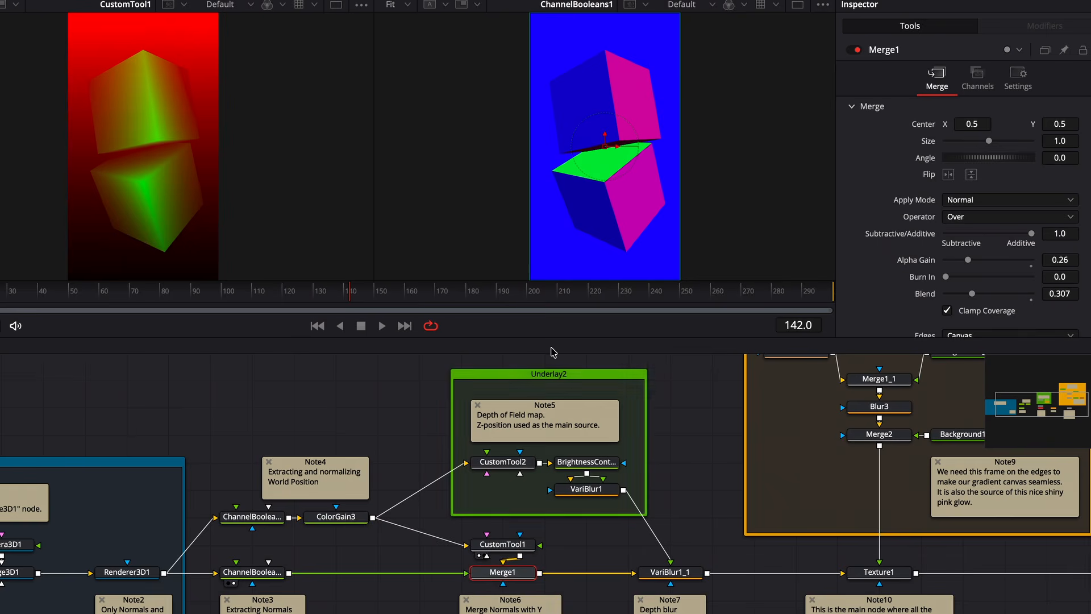
pyautogui.press('1')
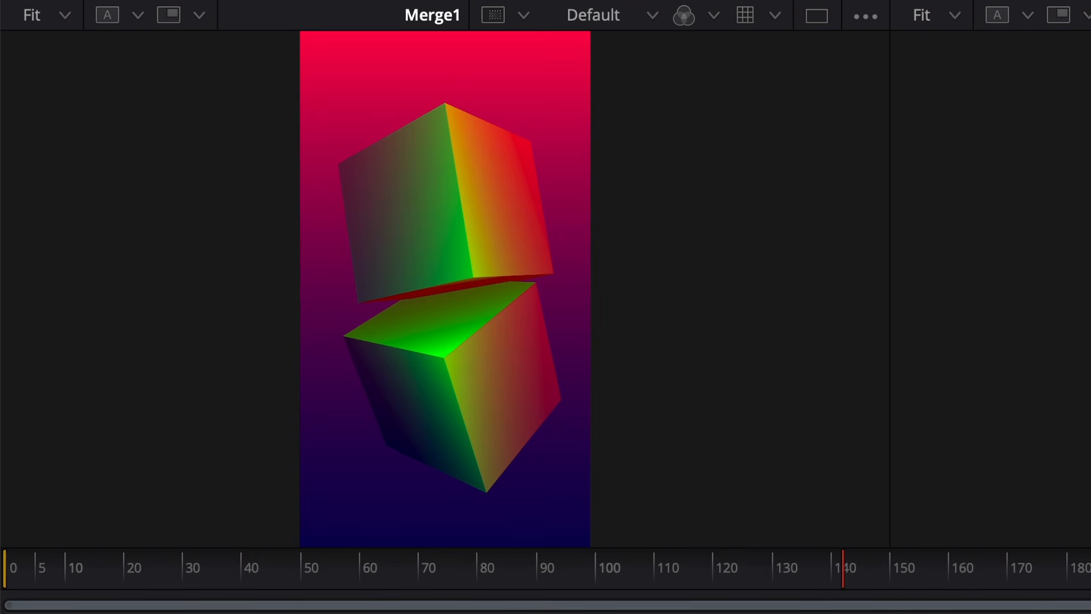
# Step: View ChannelBooleans2 in the first viewer, and delete it from between Merge1 and VariBlur1_1
pyautogui.press('1')
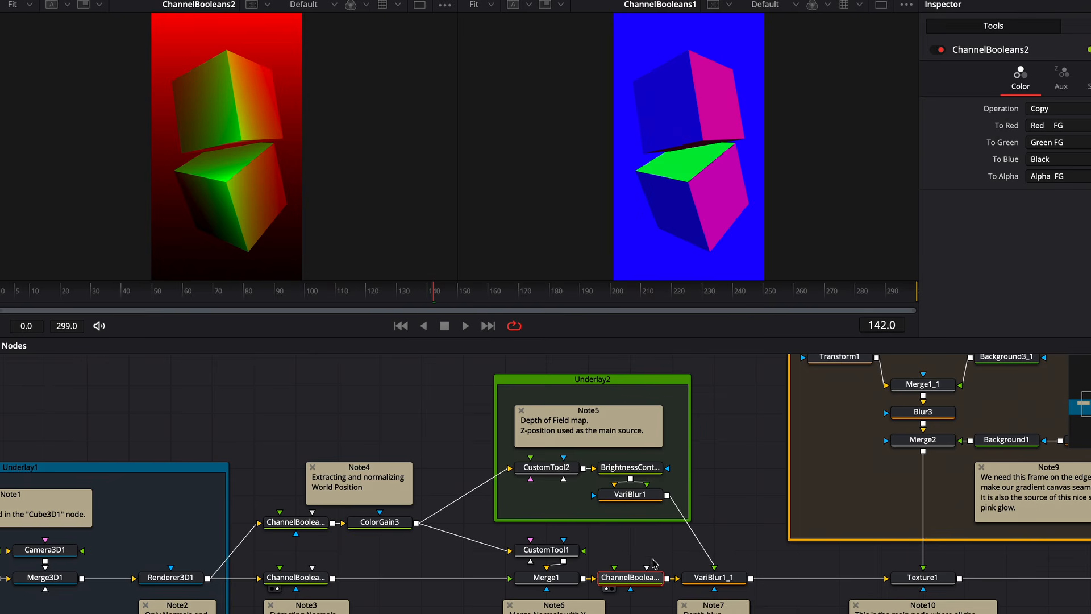
pyautogui.press('Delete')
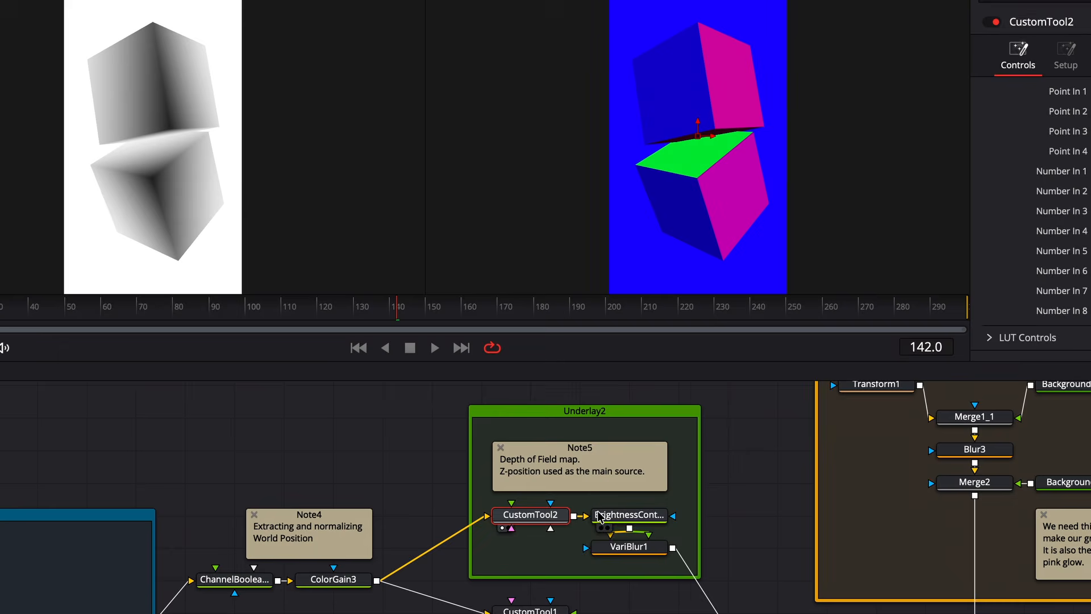
# Step: View the depth map's BrightnessContrast node, VariBlur1 and the depth blur VariBlur1_1 in turn in the first viewer
pyautogui.click(595, 356)
pyautogui.click(625, 546)
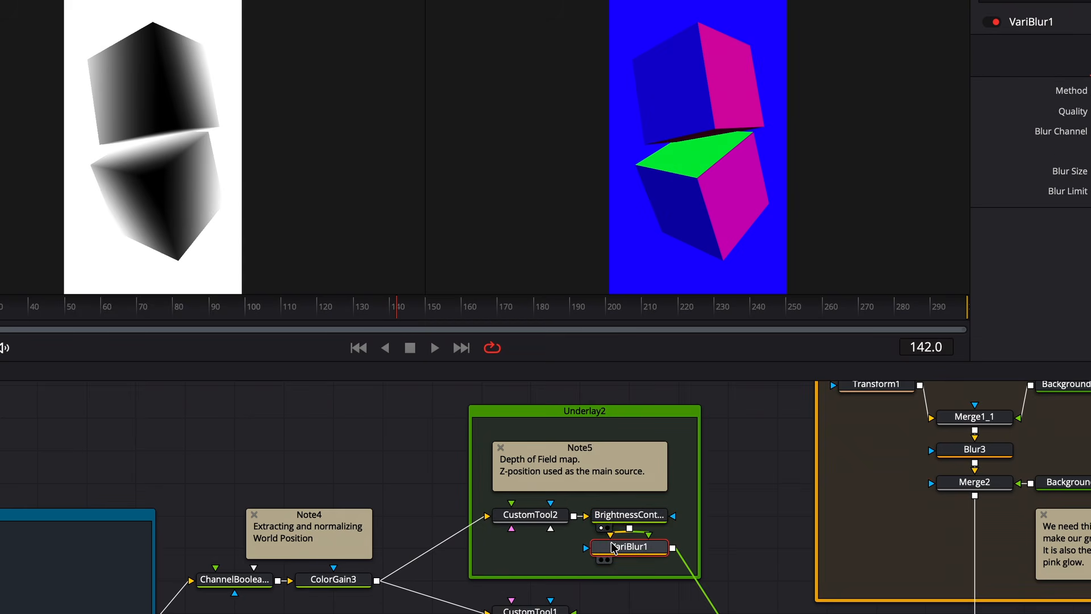
pyautogui.press('1')
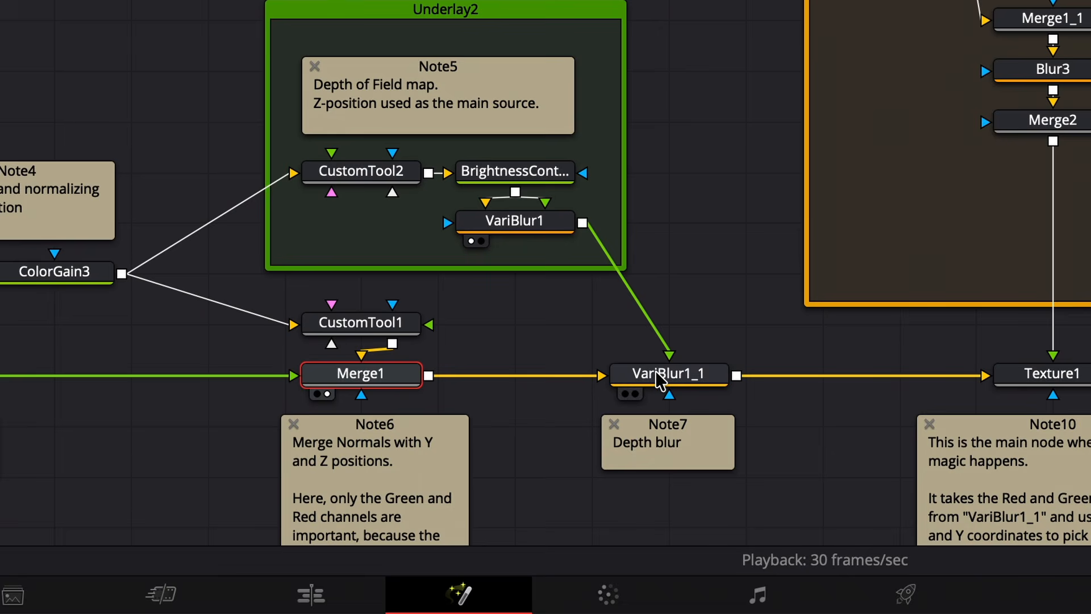
pyautogui.click(654, 375)
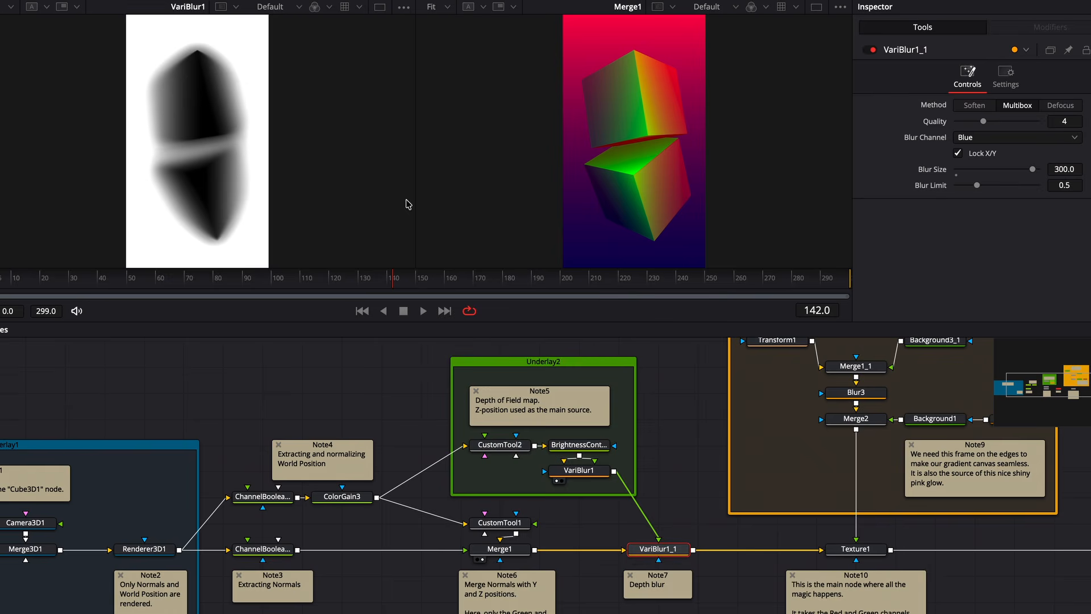
pyautogui.press('1')
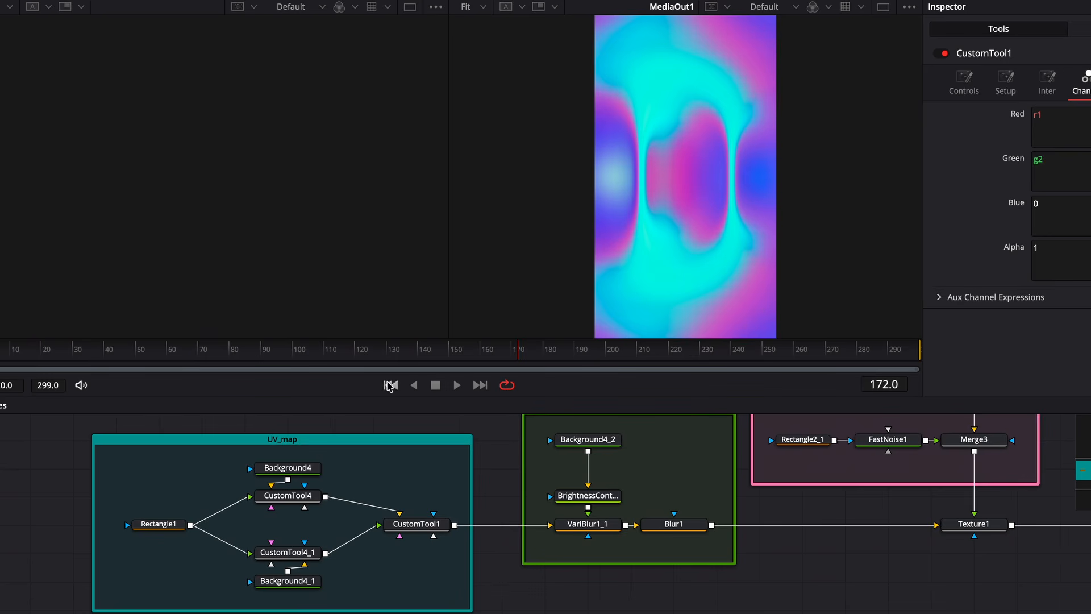
# Step: Inspect the UV_map group by viewing Rectangle1, the radial gradients Background4 and Background4_1, and CustomTool1
pyautogui.click(153, 523)
pyautogui.press('1')
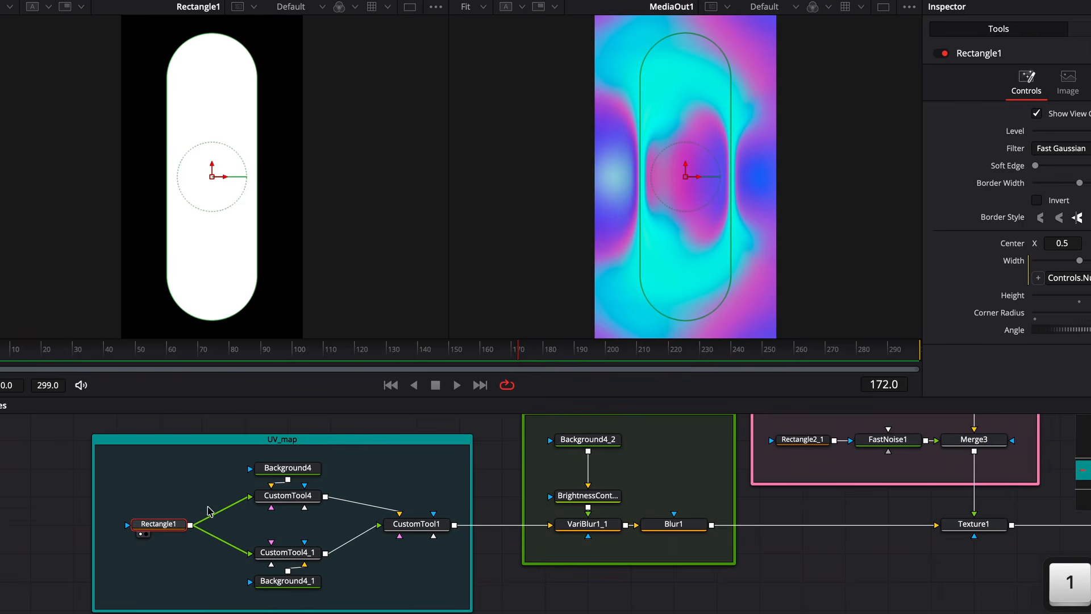
pyautogui.click(273, 469)
pyautogui.press('2')
pyautogui.click(287, 580)
pyautogui.press('1')
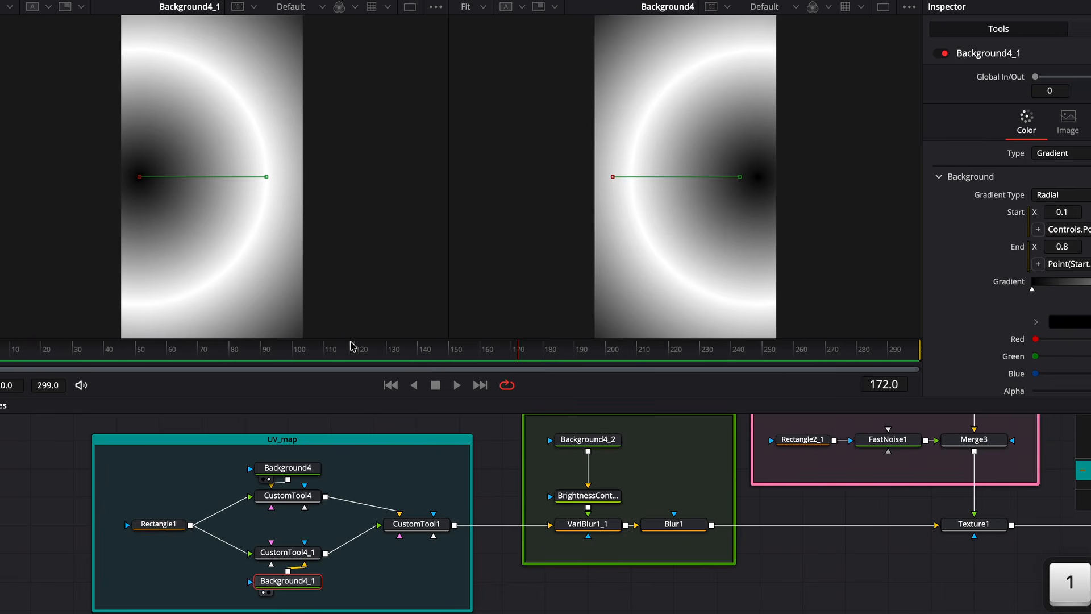
pyautogui.click(428, 528)
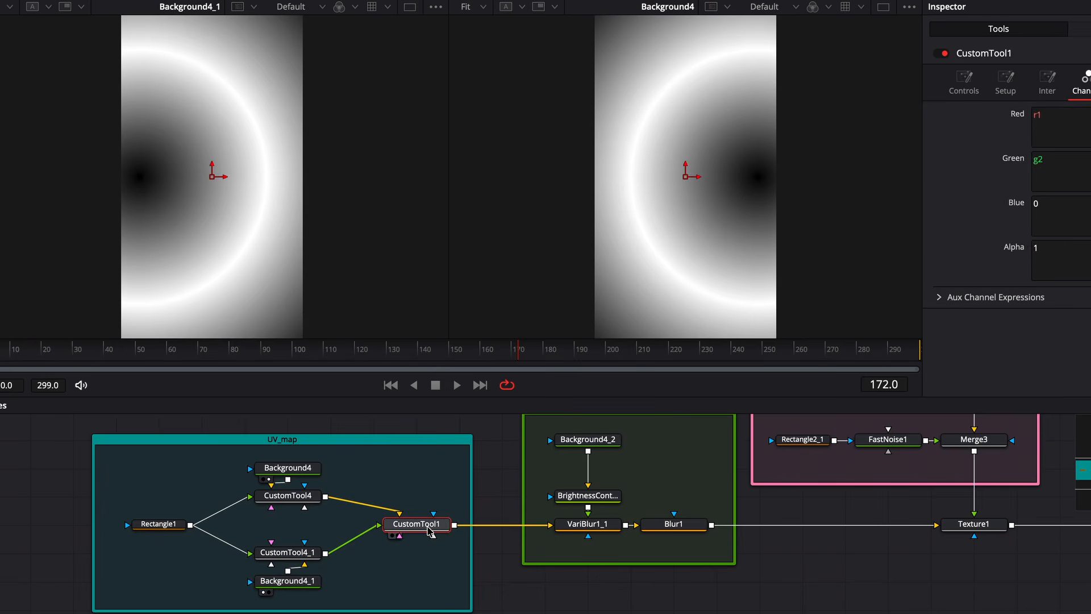
pyautogui.press('1')
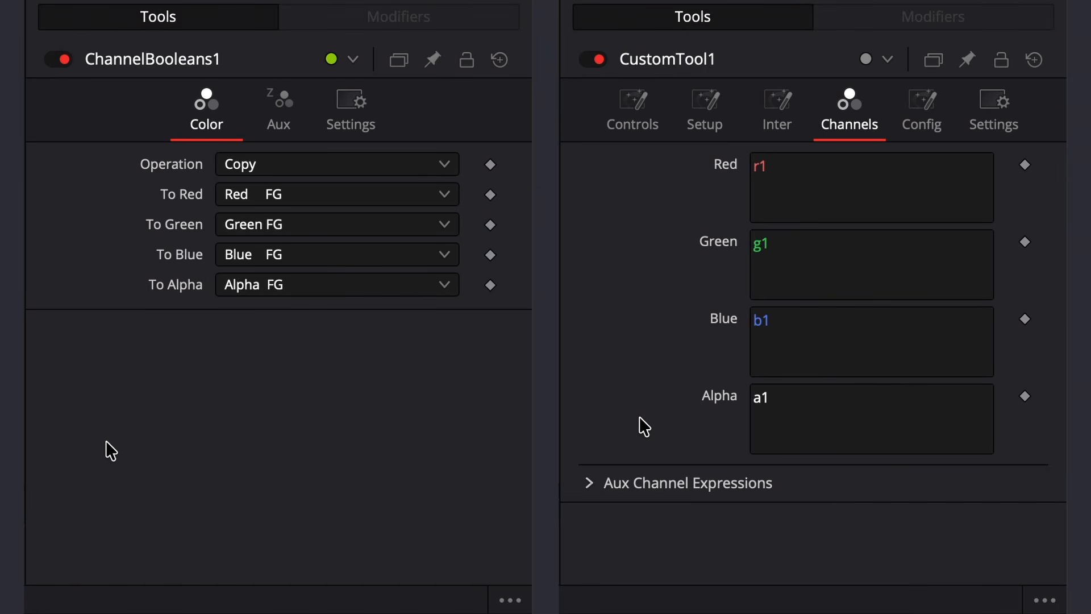
# Step: Set CustomTool1's channel expressions to g2 for Green, 0 for Blue and 1 for Alpha
pyautogui.click(855, 246)
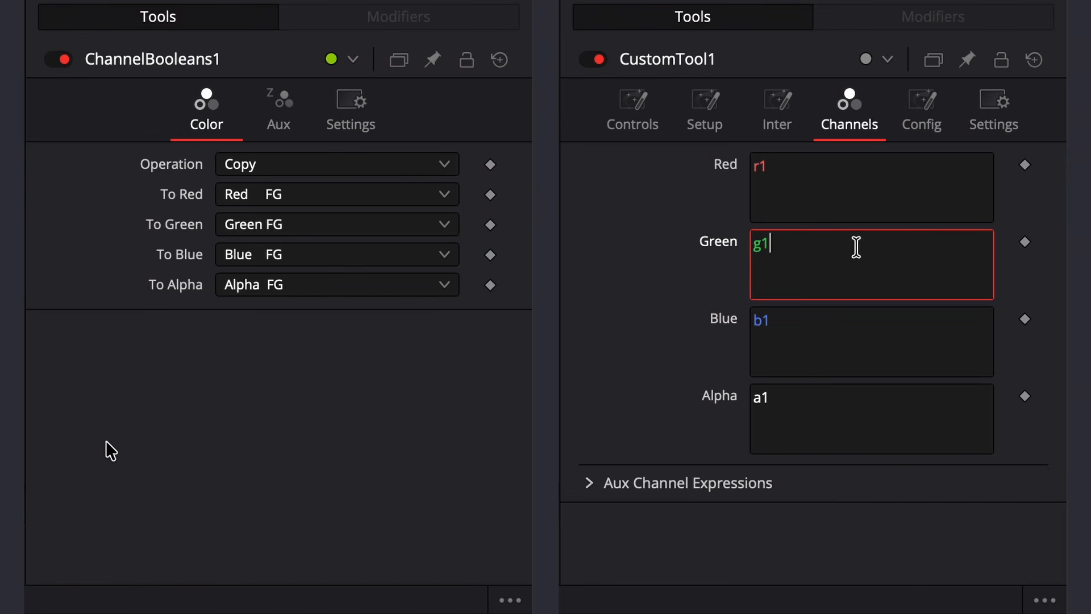
pyautogui.press('BackSpace')
pyautogui.write('2')
pyautogui.doubleClick(799, 324)
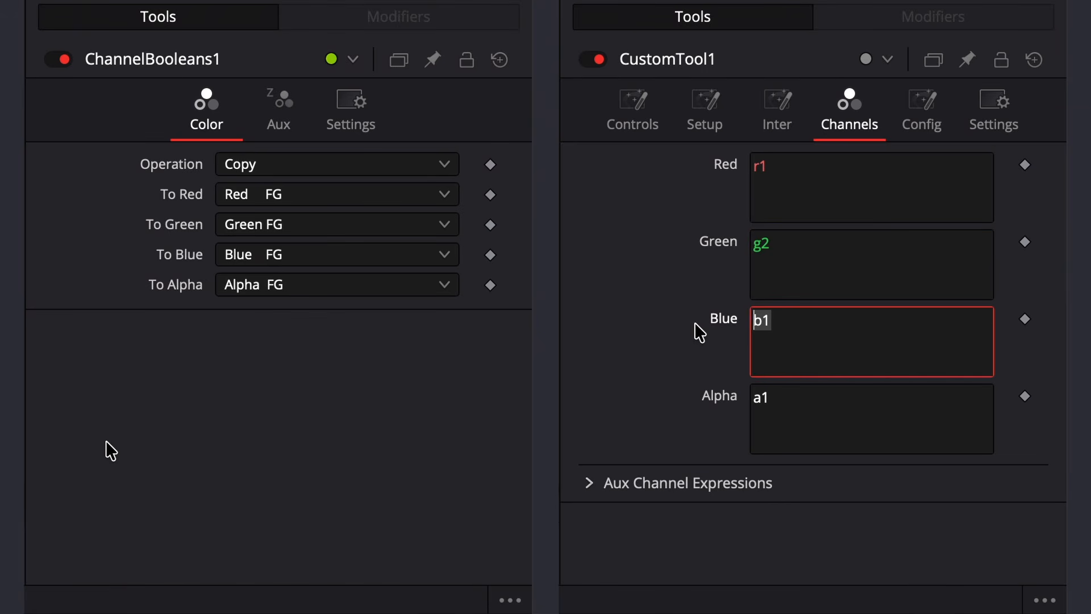
pyautogui.write('0')
pyautogui.doubleClick(803, 424)
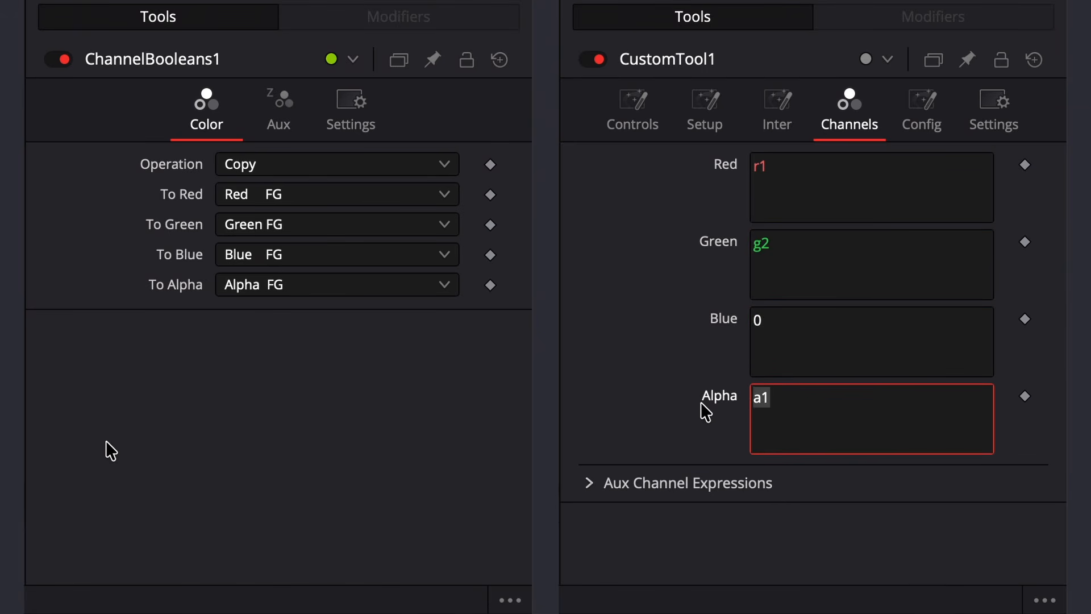
pyautogui.write('1')
# Step: Set ChannelBooleans1 to copy Red BG to red, Black to blue and White to alpha
pyautogui.click(334, 203)
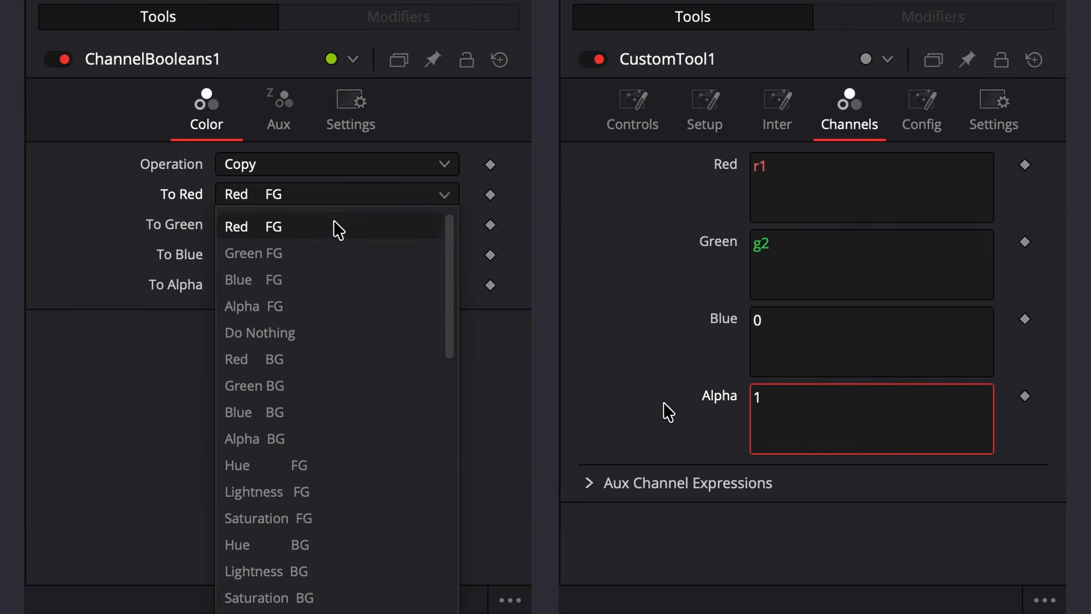
pyautogui.click(307, 357)
pyautogui.click(268, 261)
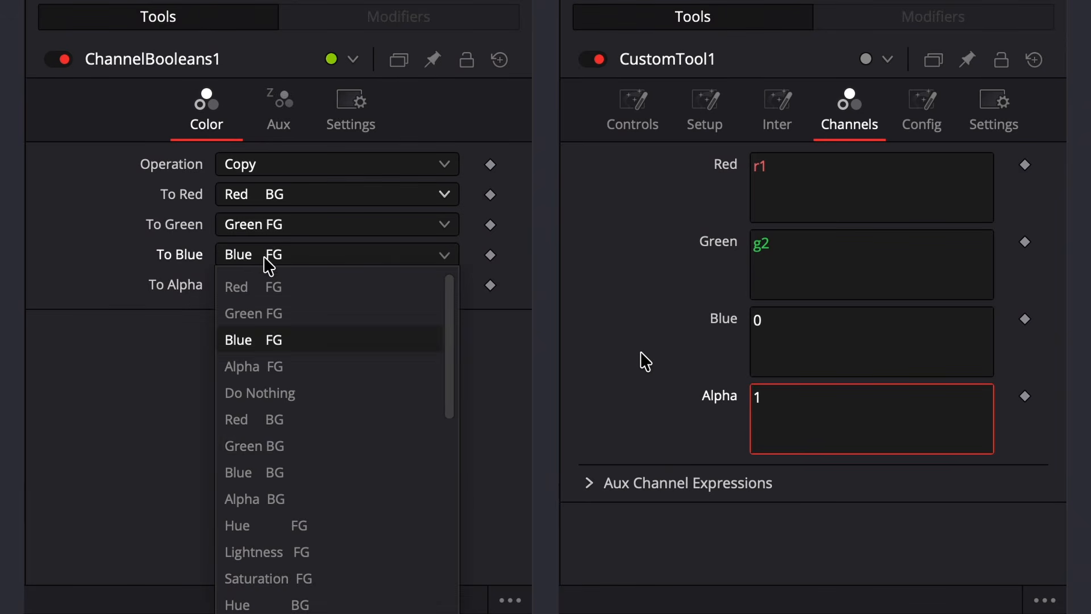
pyautogui.scroll(-4, 307, 456)
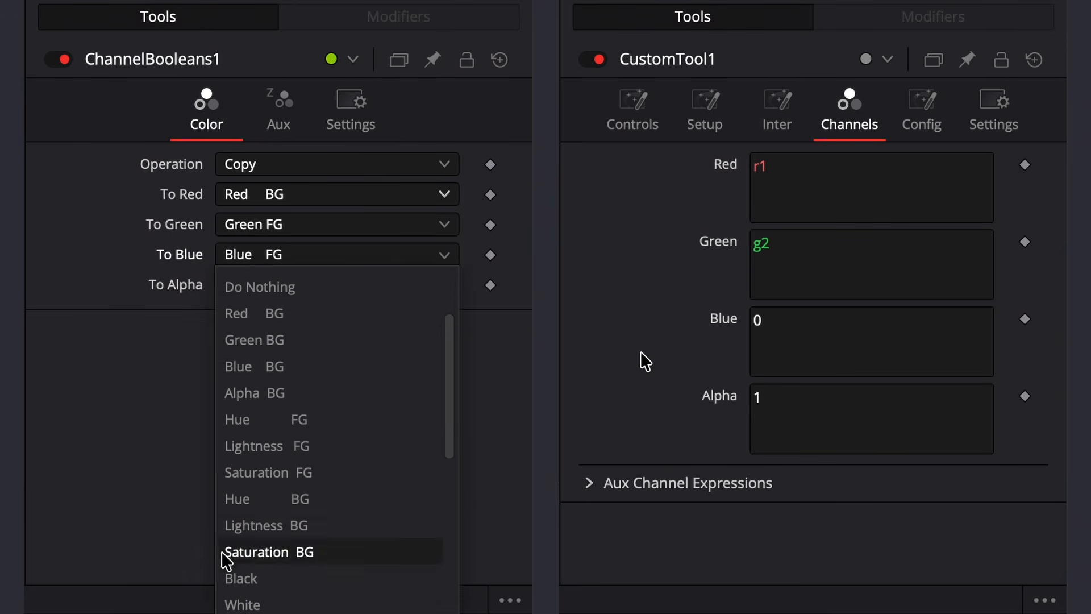
pyautogui.click(244, 579)
pyautogui.click(288, 285)
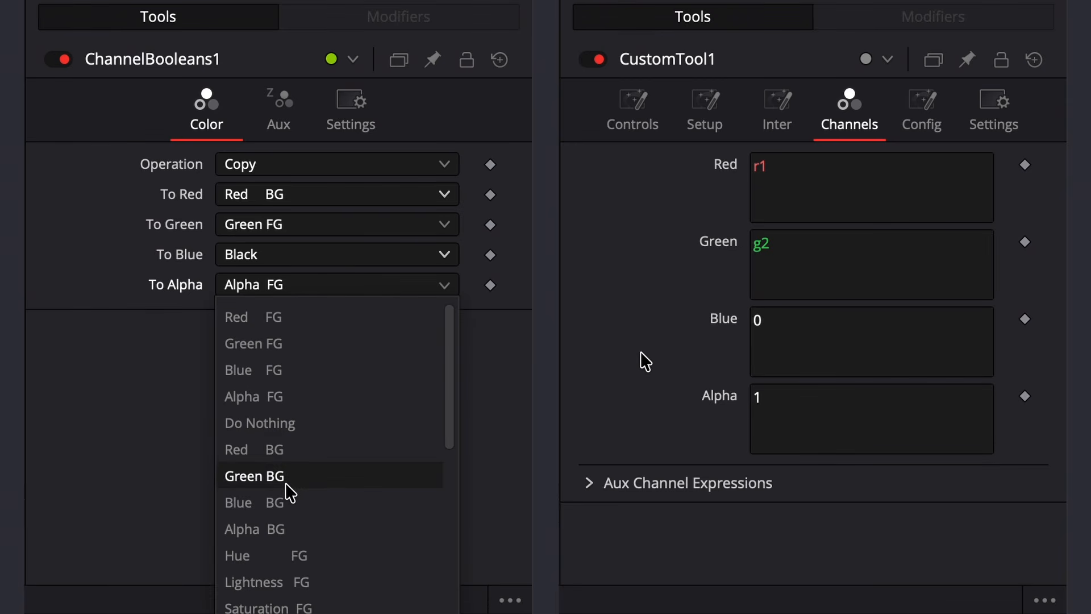
pyautogui.scroll(-2, 289, 490)
pyautogui.scroll(-4, 287, 489)
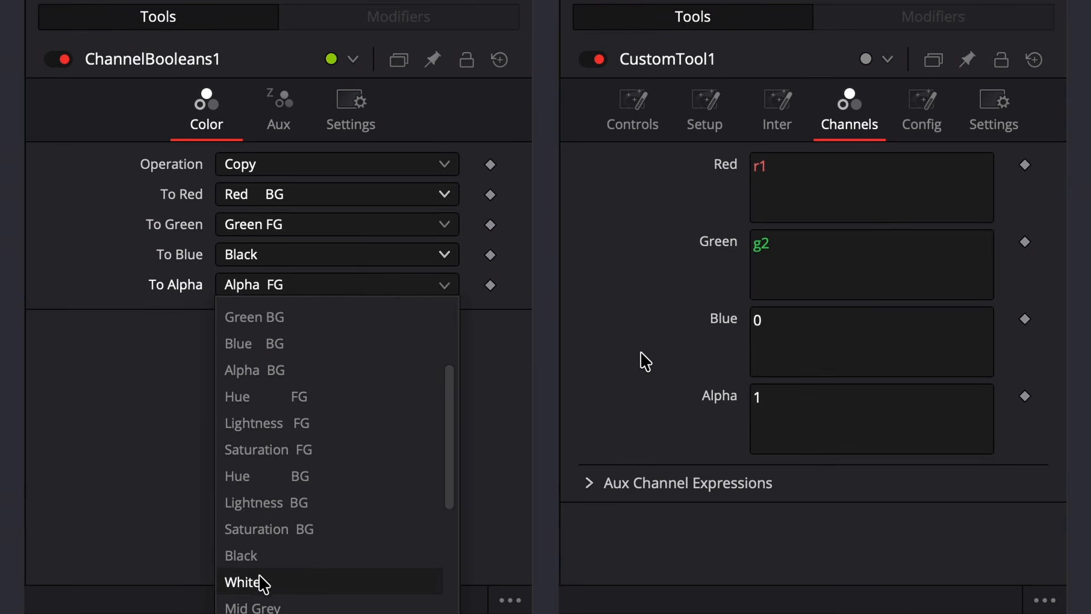
pyautogui.click(261, 581)
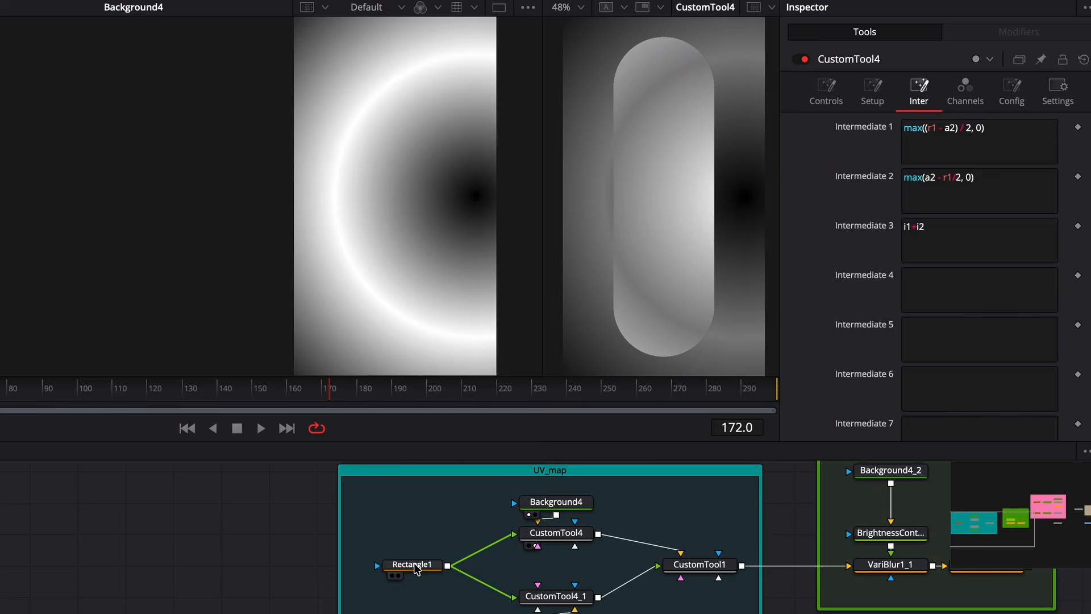
# Step: View Rectangle1 in the first viewer, and reduce CustomTool4's Intermediate 3 expression to i1
pyautogui.click(413, 564)
pyautogui.press('1')
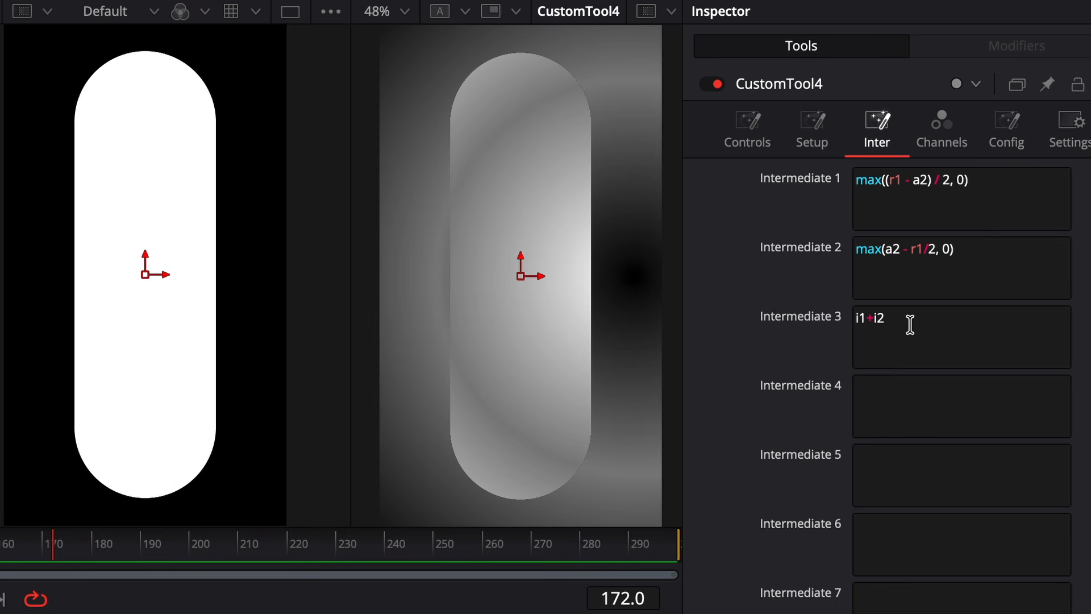
pyautogui.click(909, 324)
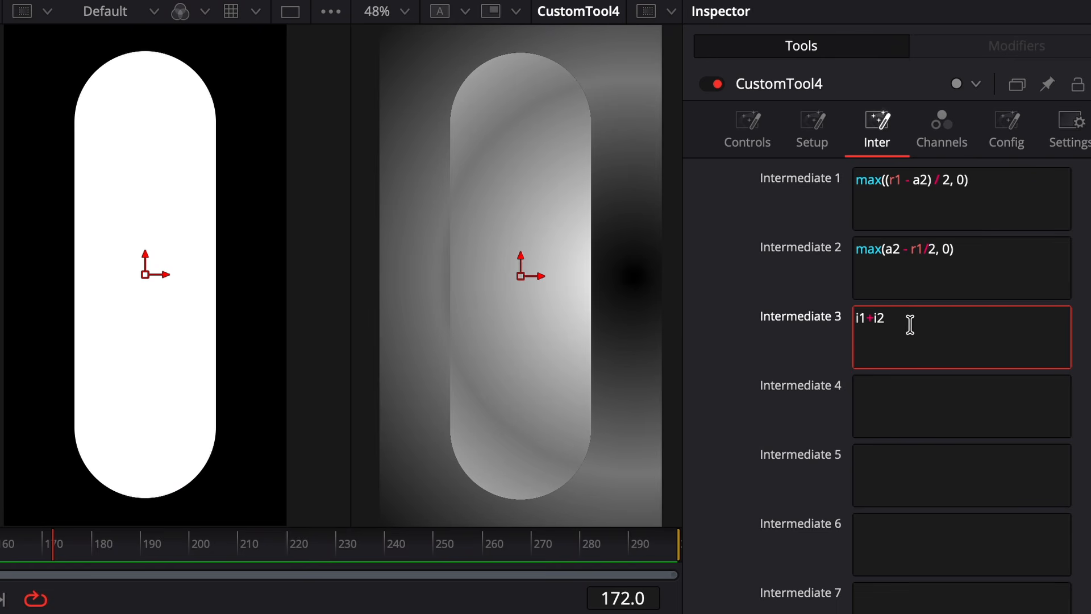
pyautogui.press('BackSpace')
pyautogui.press('BackSpace')
pyautogui.press('BackSpace')
pyautogui.press('BackSpace')
pyautogui.press('BackSpace')
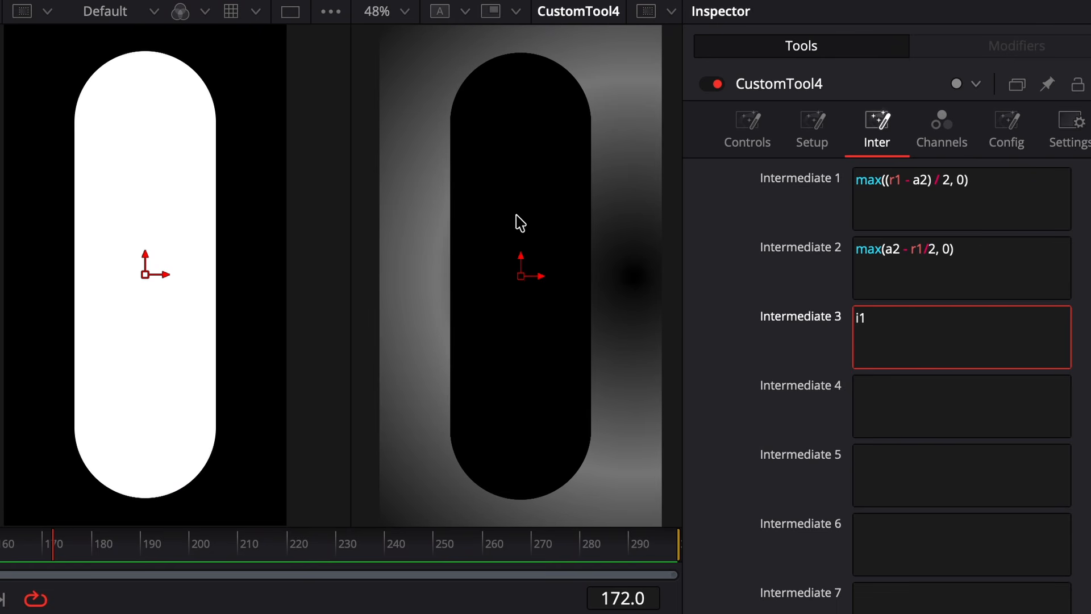
# Step: Remove the division by 2 from CustomTool4's Intermediate 1 expression, and restore it as max((r1 - a2) /2, 0)
pyautogui.click(947, 180)
pyautogui.press('BackSpace')
pyautogui.press('BackSpace')
pyautogui.press('BackSpace')
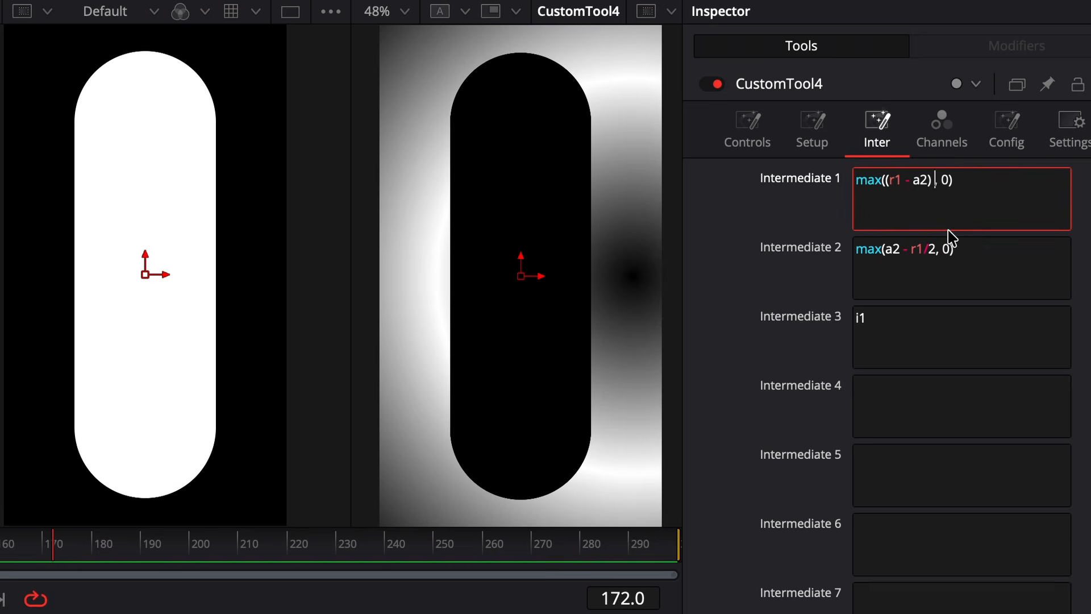
pyautogui.write('/2')
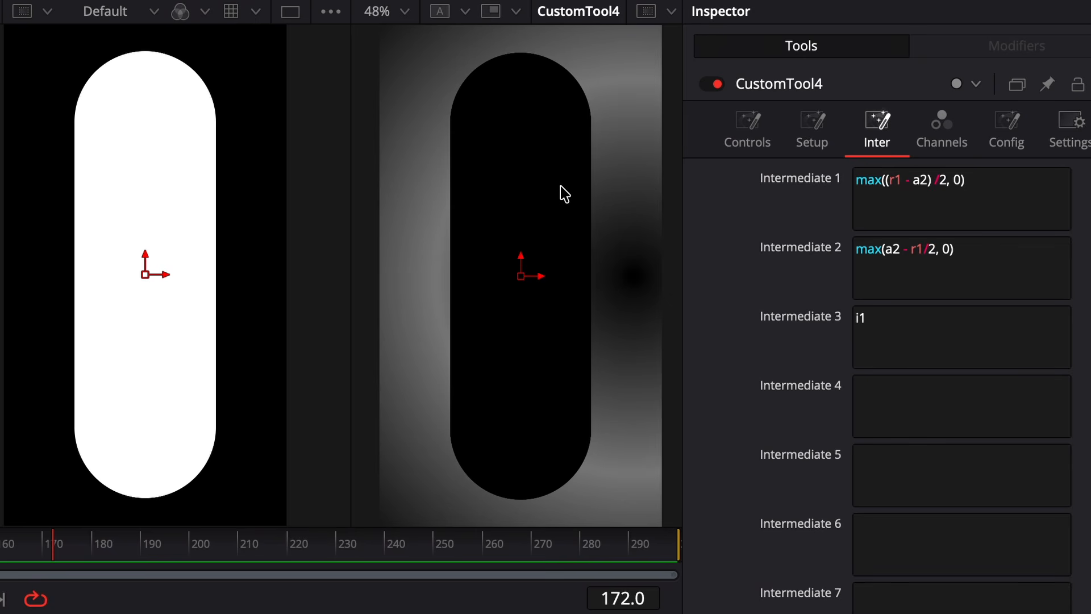
# Step: Restore CustomTool4's Intermediate 3 expression to i1+i2
pyautogui.click(922, 335)
pyautogui.write('i1+i2')
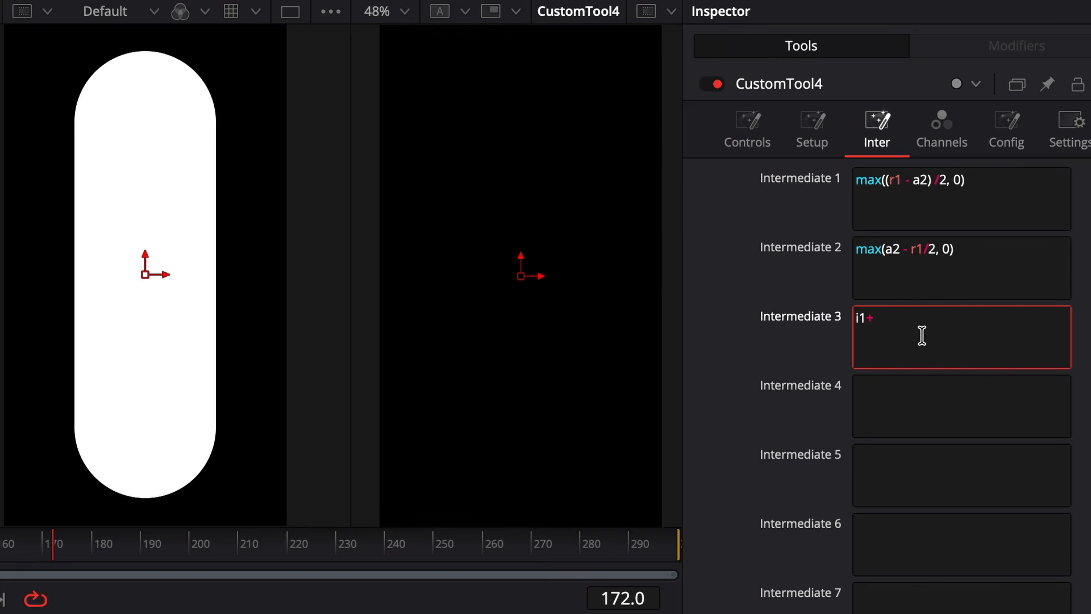
pyautogui.click(801, 305)
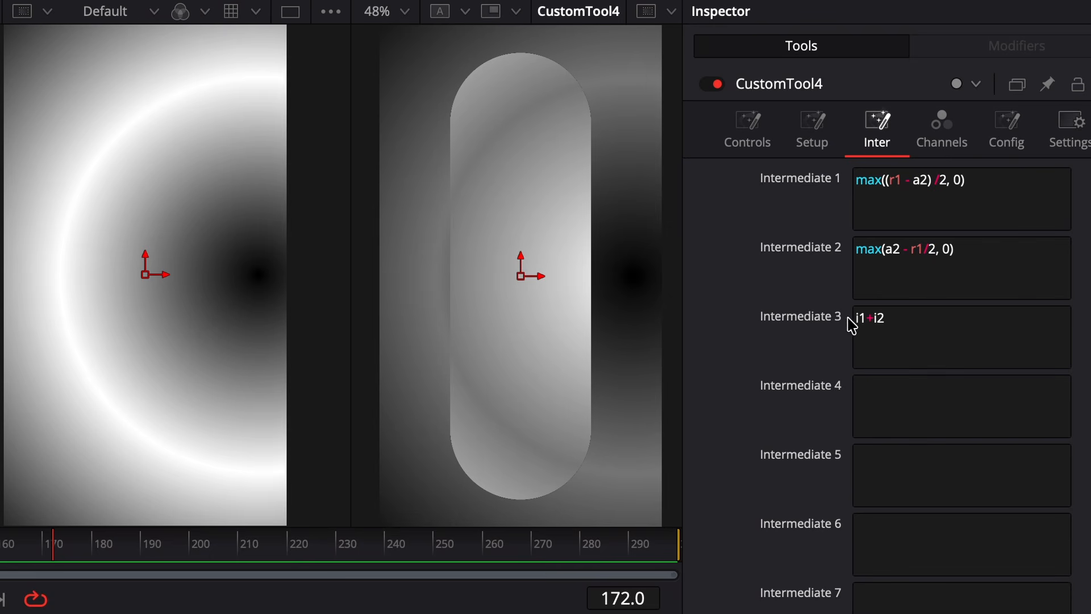
# Step: Check CustomTool4's channel expressions, and view CustomTool4_1 in the first viewer and CustomTool1 in the second
pyautogui.click(941, 117)
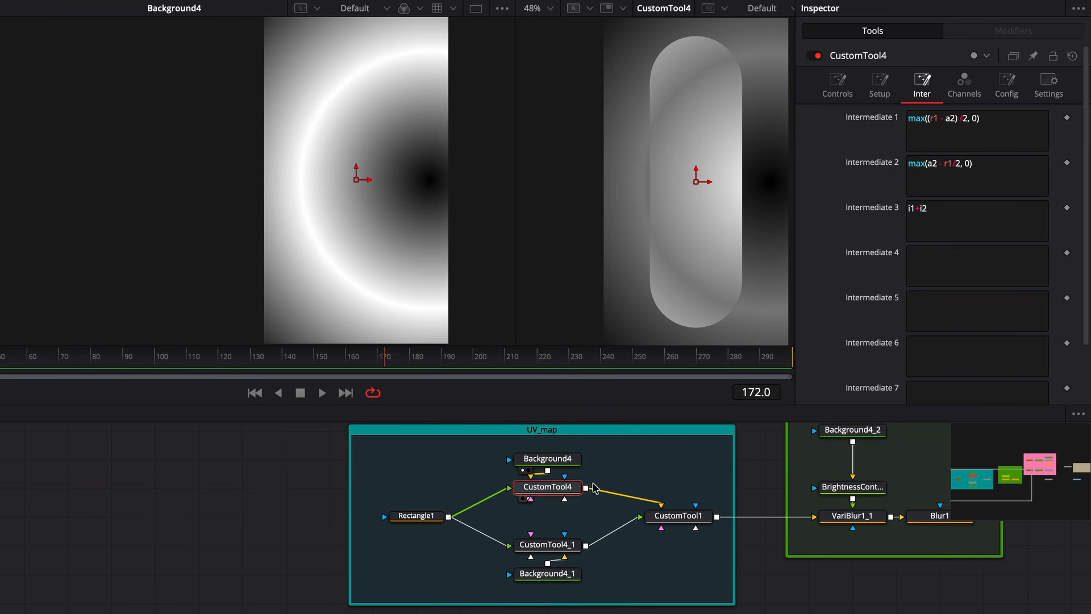
pyautogui.click(548, 546)
pyautogui.press('1')
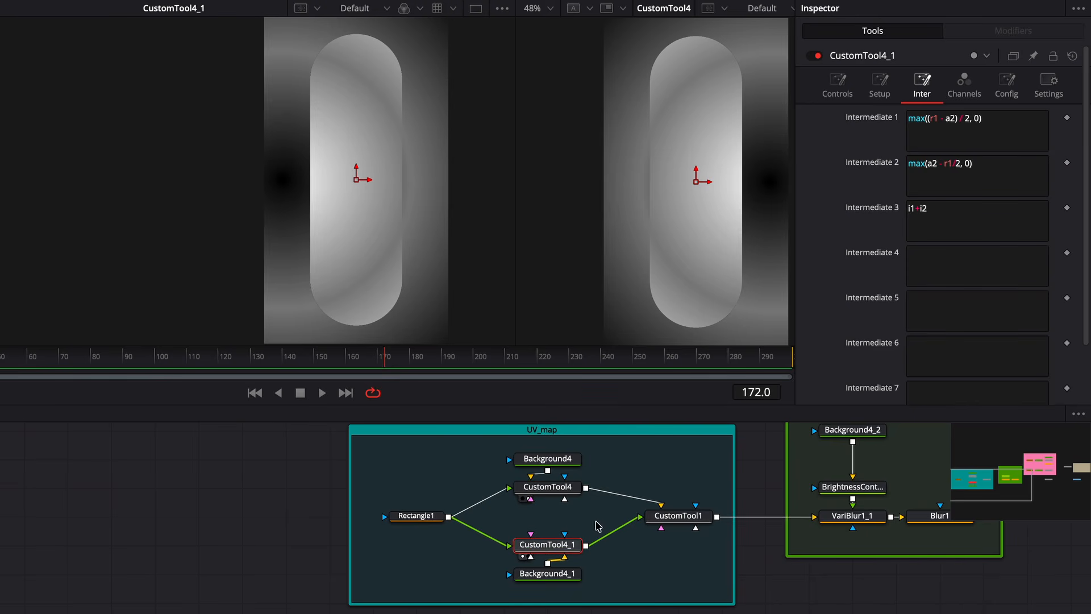
pyautogui.click(678, 516)
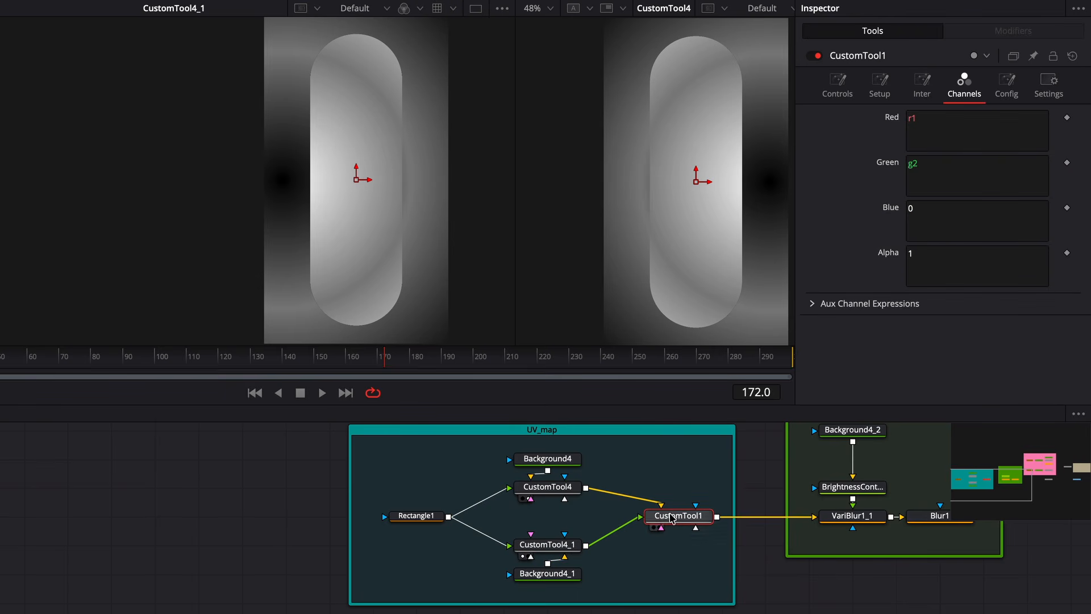
pyautogui.press('2')
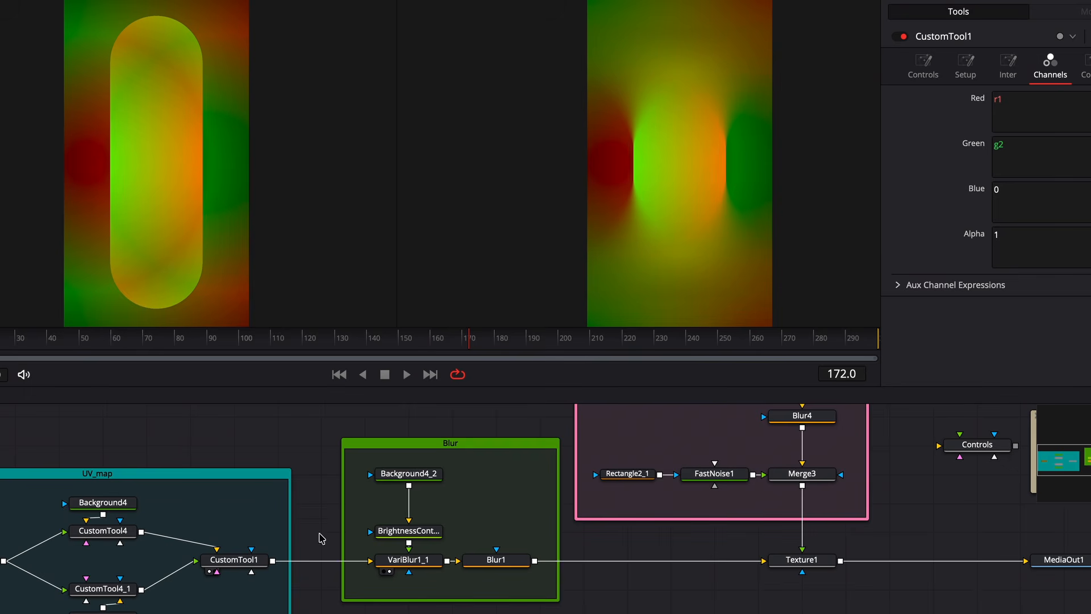
# Step: View the Blur group's BrightnessContrast1, Blur1 and Background4_2 nodes in turn in the first viewer
pyautogui.click(428, 533)
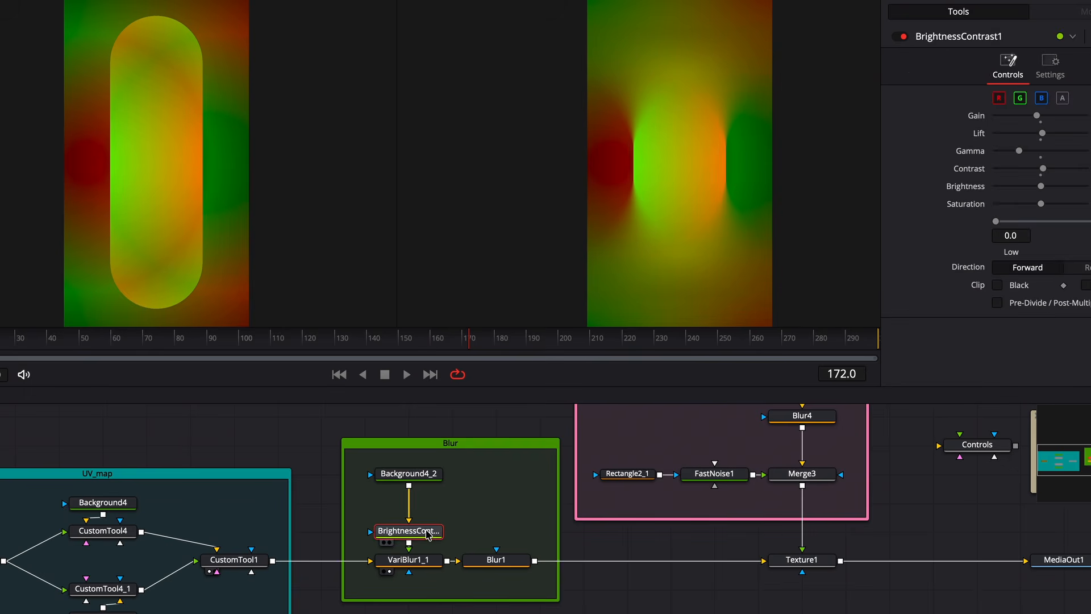
pyautogui.press('1')
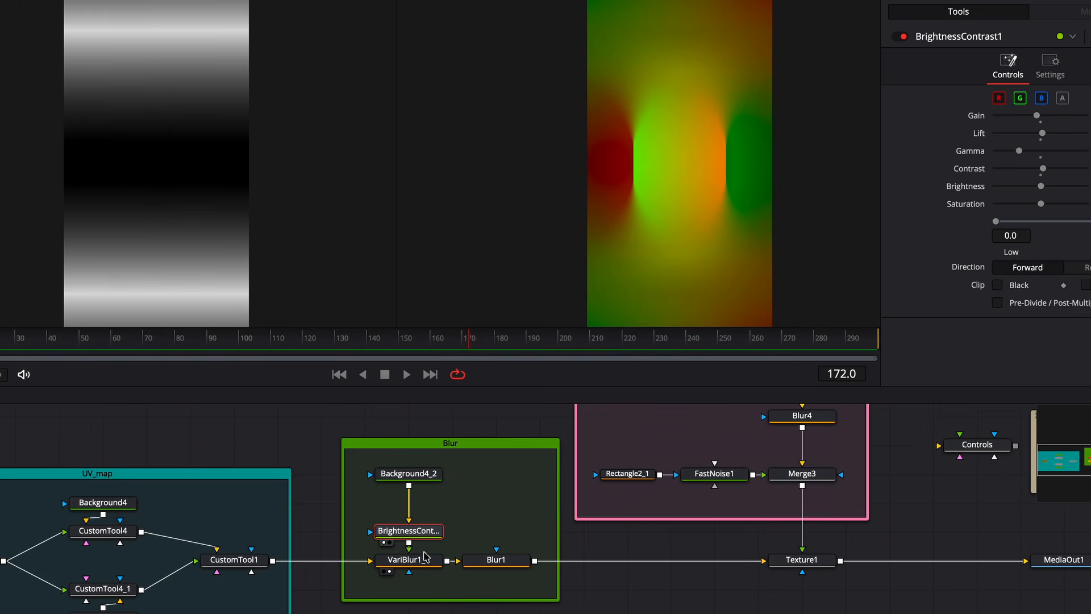
pyautogui.click(494, 561)
pyautogui.press('1')
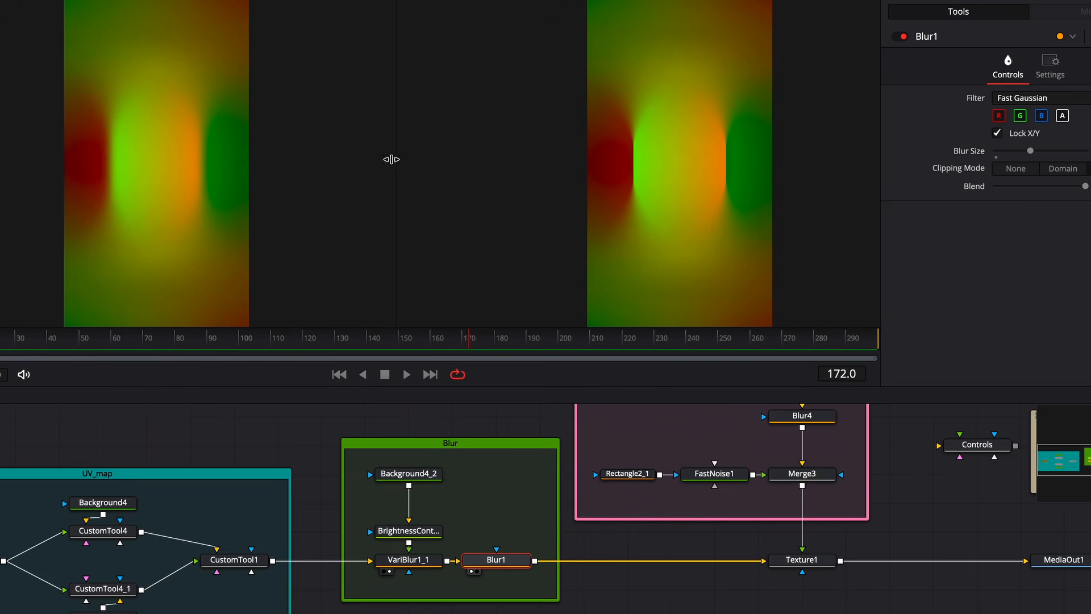
pyautogui.click(409, 474)
pyautogui.press('1')
# Step: Shrink the Controls node's rectangle to a flat band, and shift its UV offset point slightly down and left with MediaOut1 in the second viewer
pyautogui.click(966, 446)
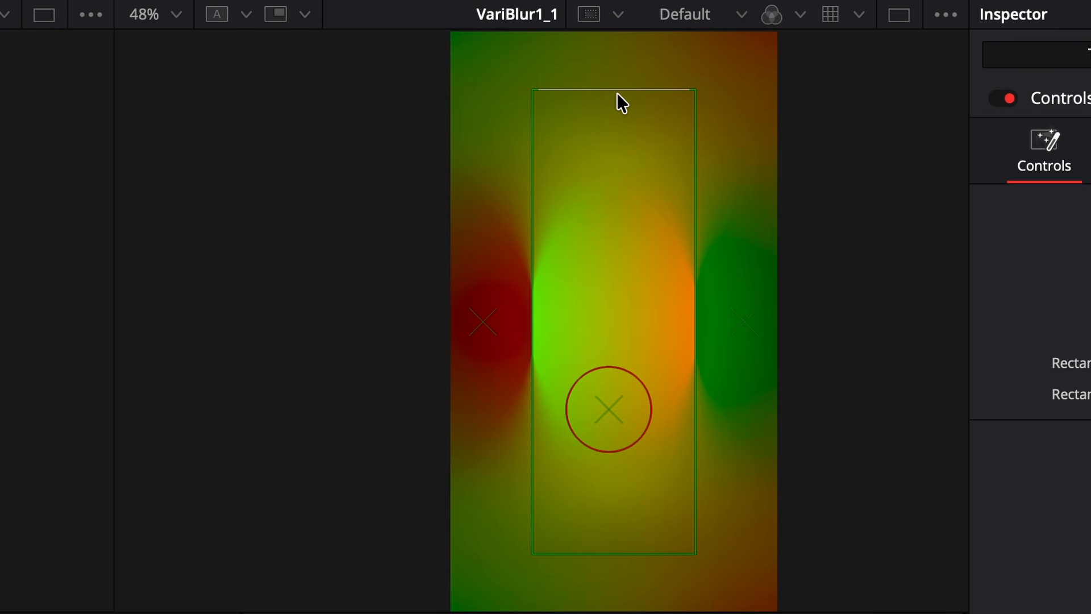
pyautogui.moveTo(618, 92); pyautogui.dragTo(628, 305)
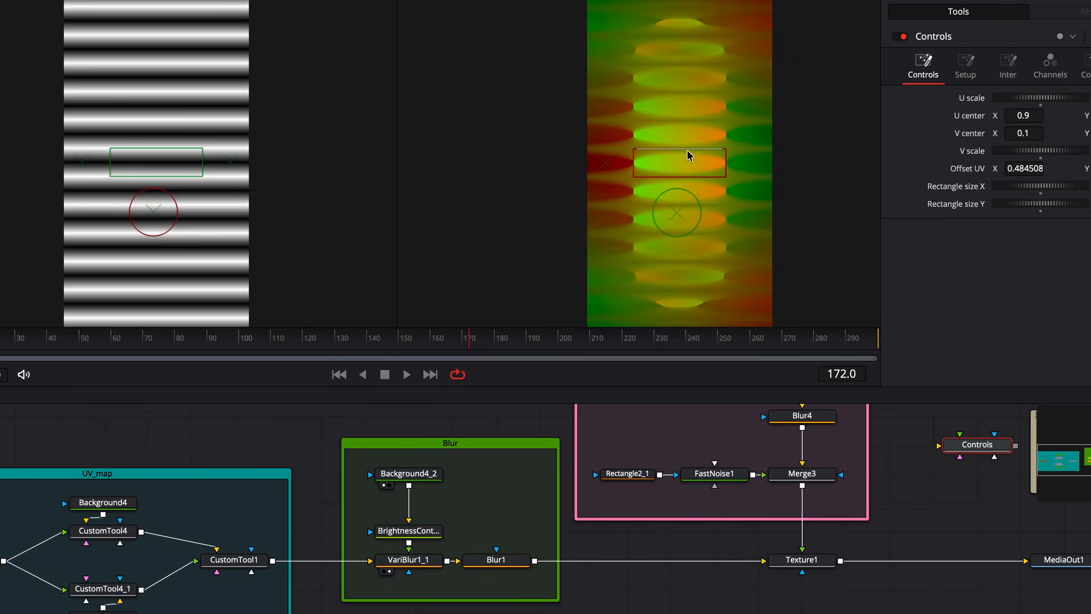
pyautogui.moveTo(690, 156); pyautogui.dragTo(689, 151)
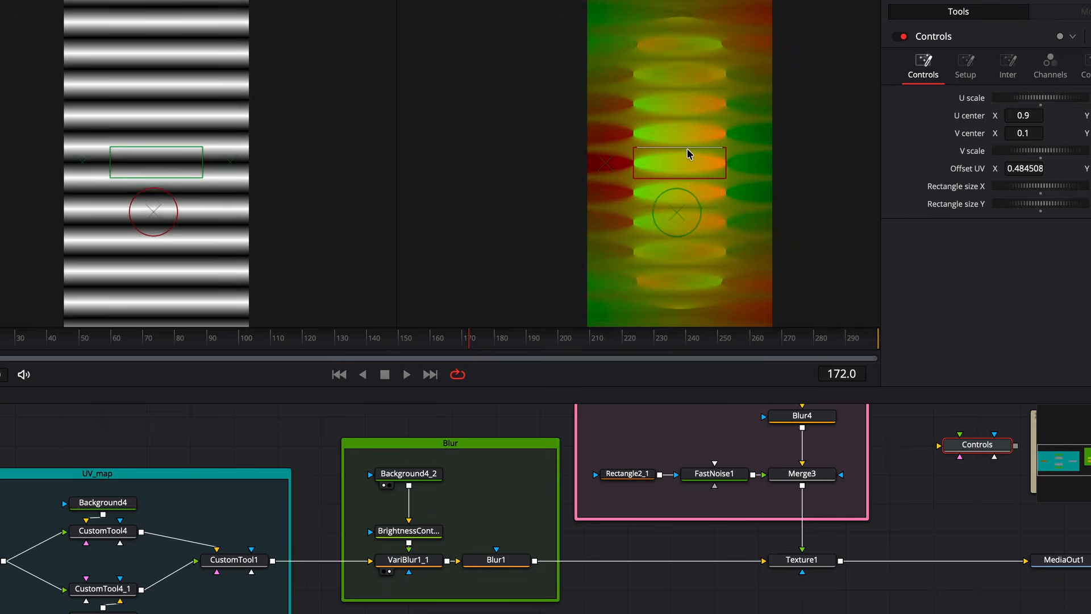
pyautogui.click(1045, 571)
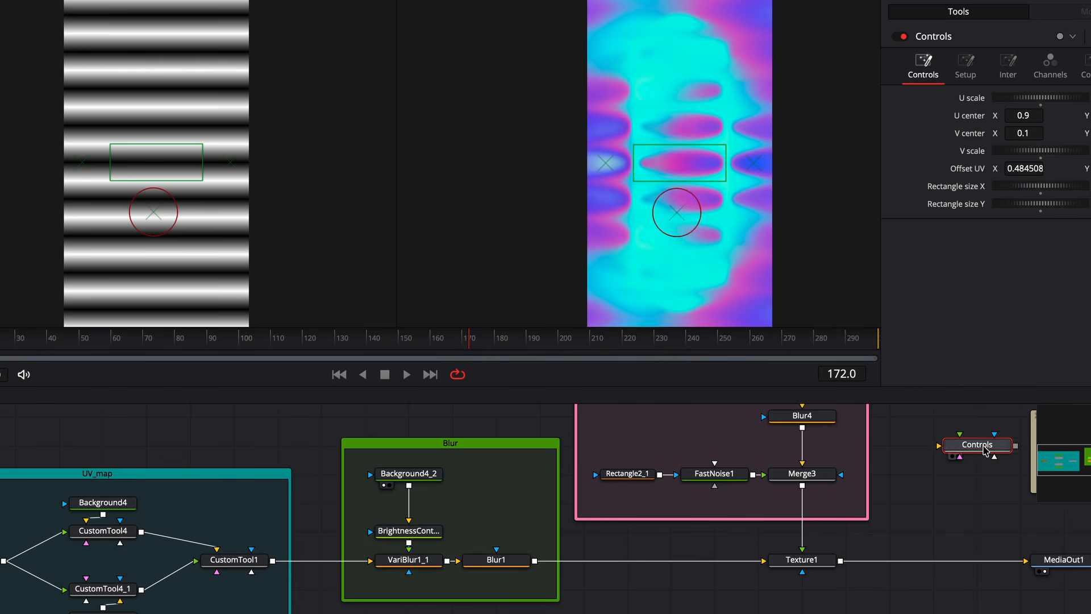
pyautogui.moveTo(671, 212); pyautogui.dragTo(660, 243)
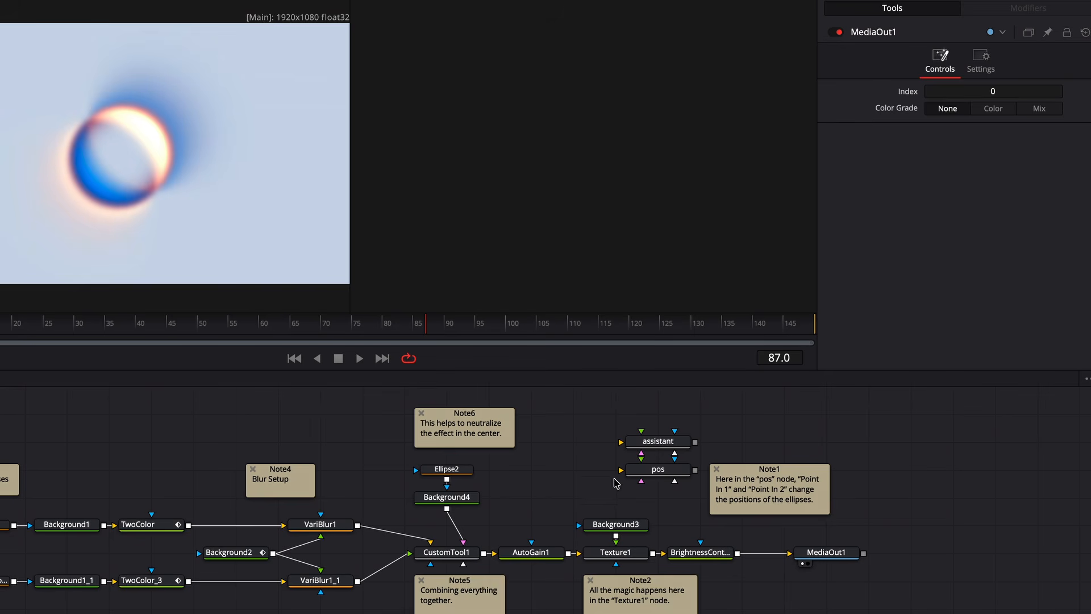
# Step: In the ellipse gradient composition, view Background3, the source image of Texture1, in the second viewer
pyautogui.click(614, 524)
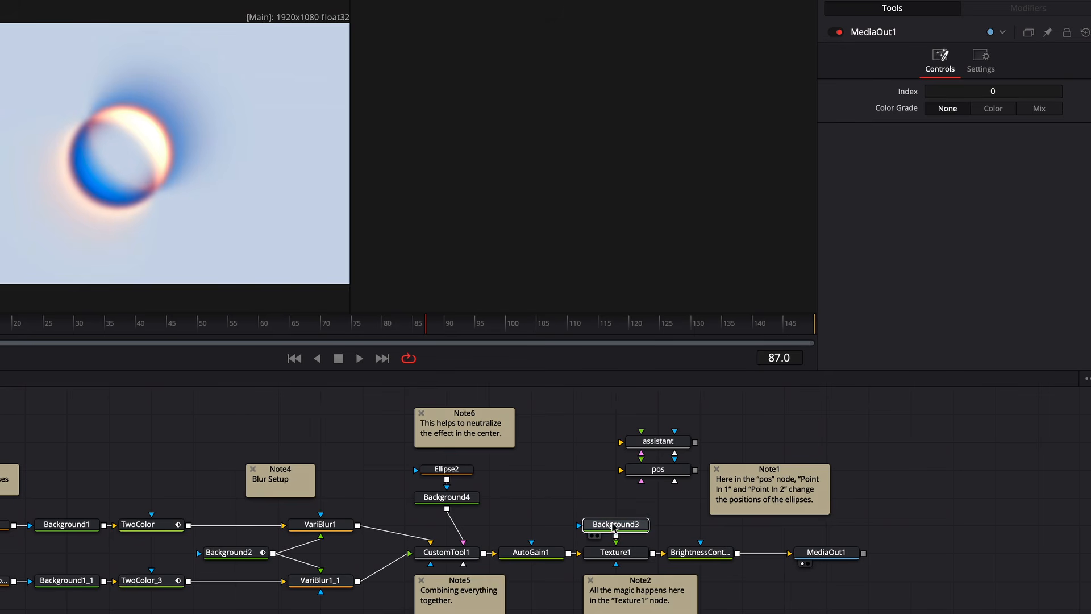
pyautogui.press('2')
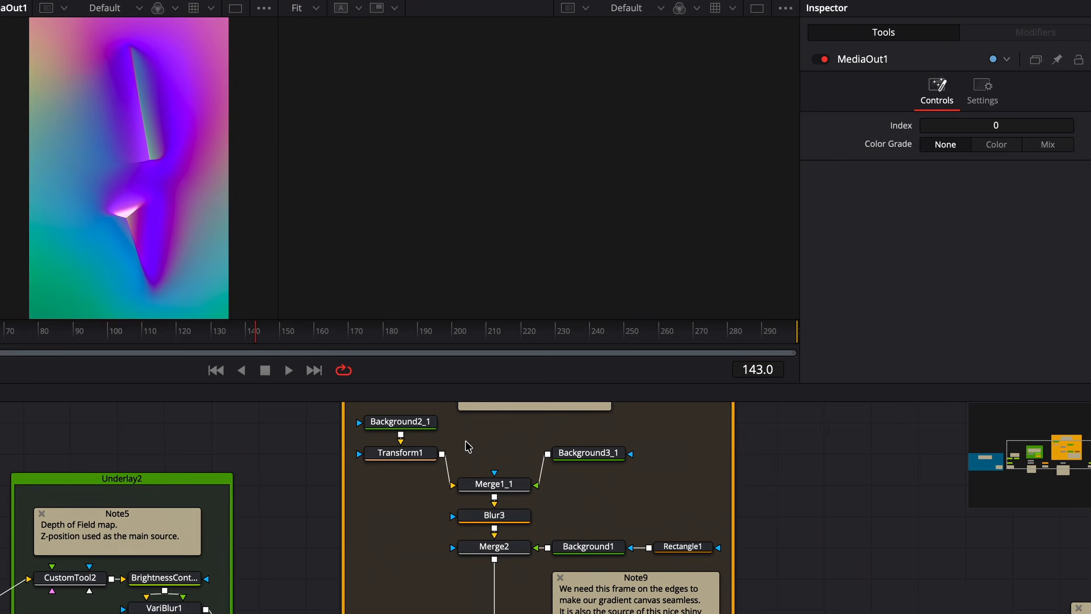
# Step: View the gradient canvas sources Background2_1, Transform1 and Background3_1 in turn in the second viewer
pyautogui.click(417, 424)
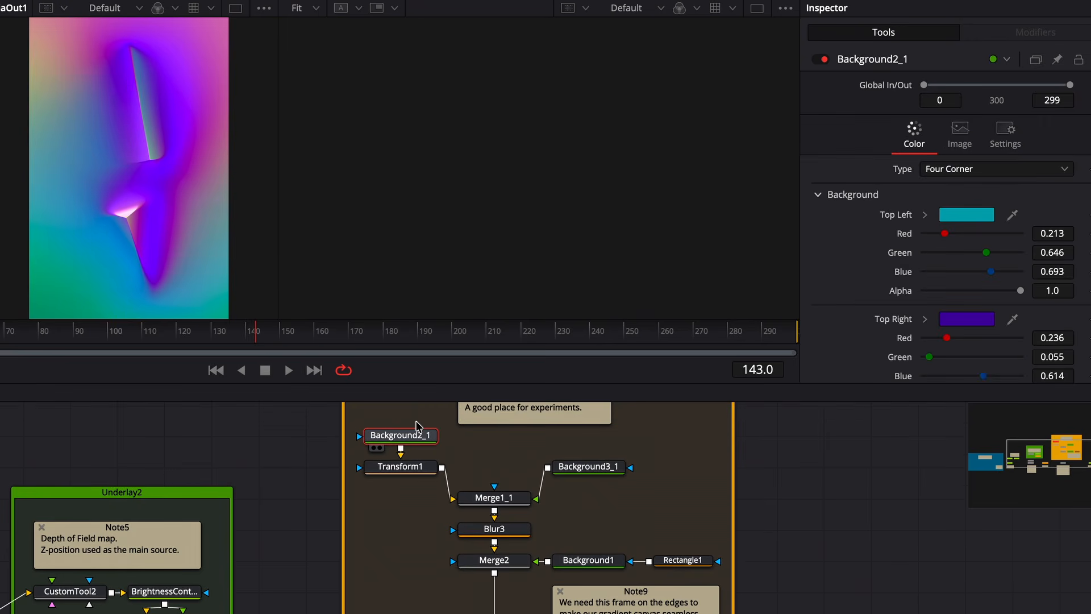
pyautogui.press('2')
pyautogui.click(423, 471)
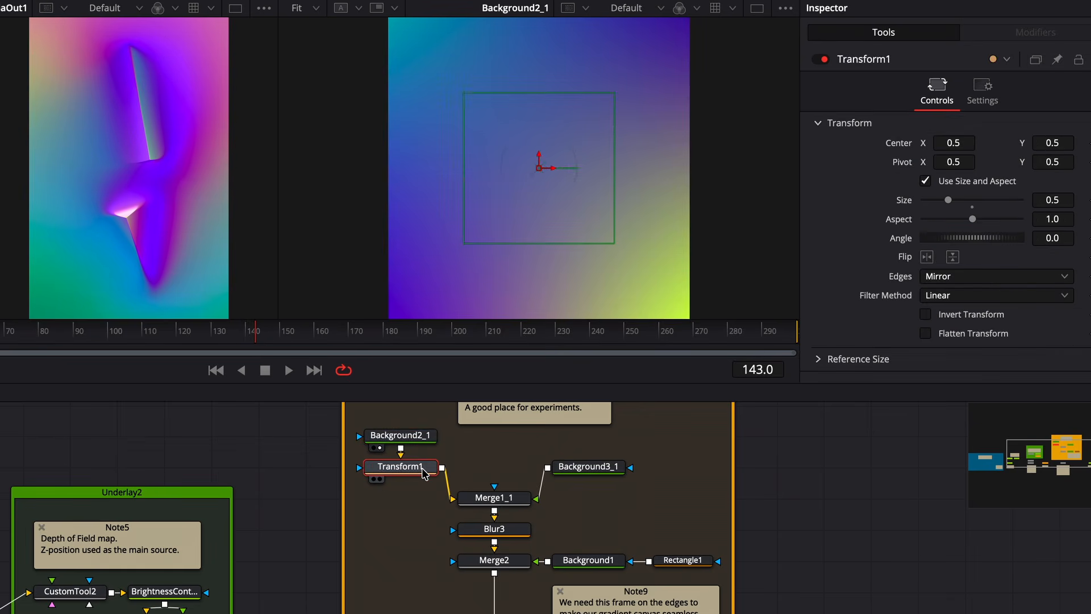
pyautogui.press('2')
pyautogui.click(600, 471)
pyautogui.press('2')
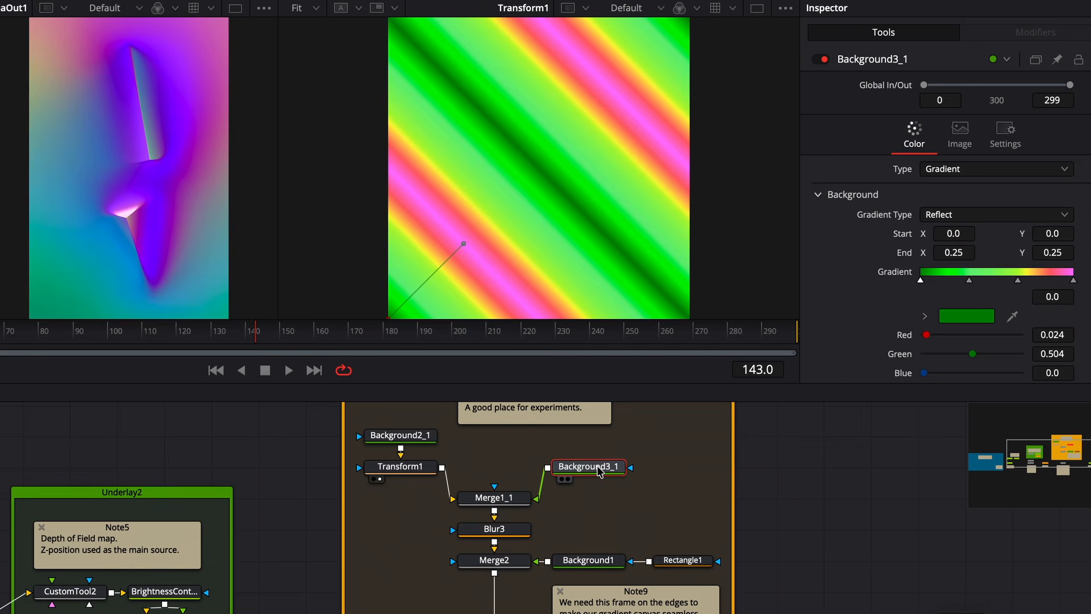
# Step: View the combined canvas at Merge1_1 and its blurred version at Blur3 in the second viewer
pyautogui.click(488, 500)
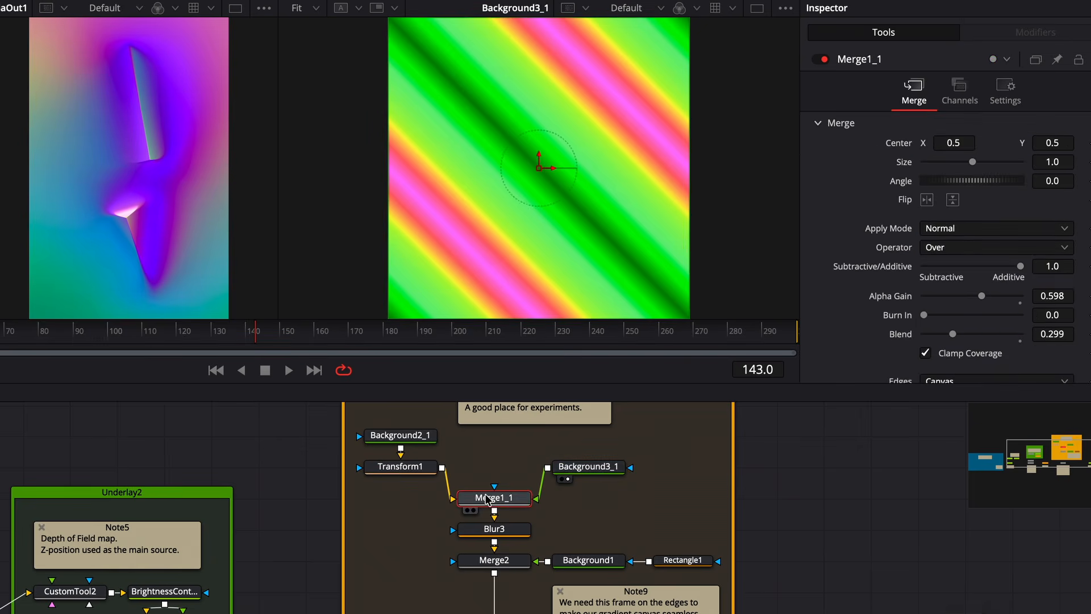
pyautogui.press('2')
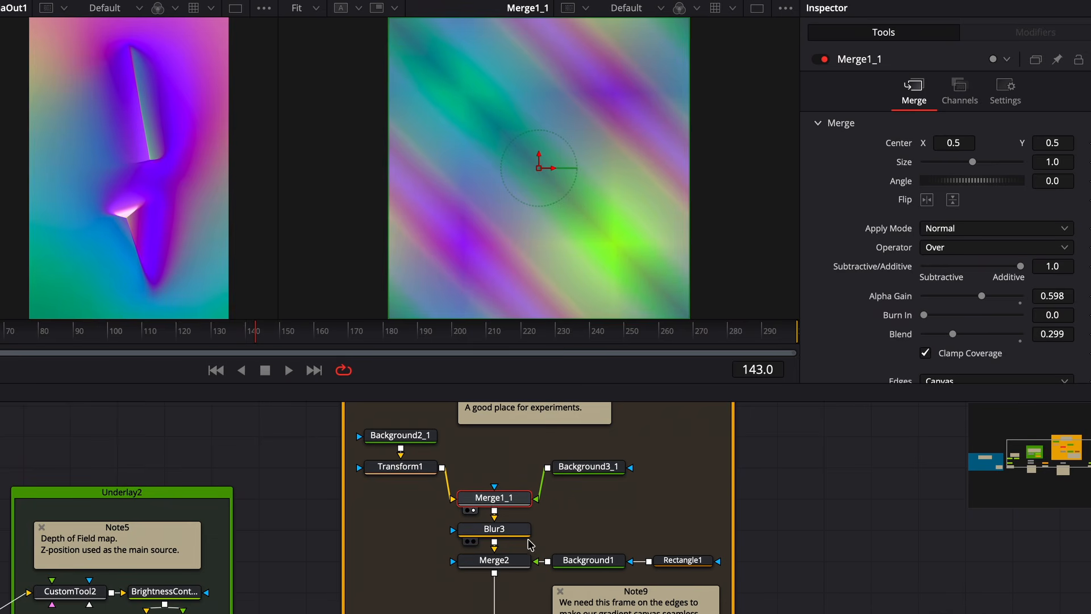
pyautogui.click(497, 531)
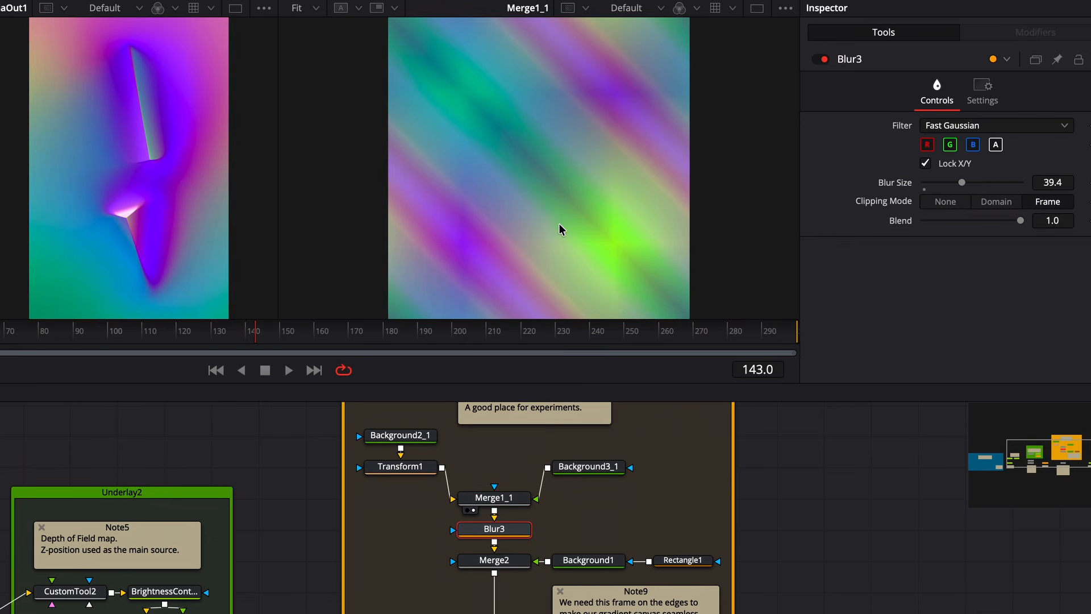
pyautogui.press('2')
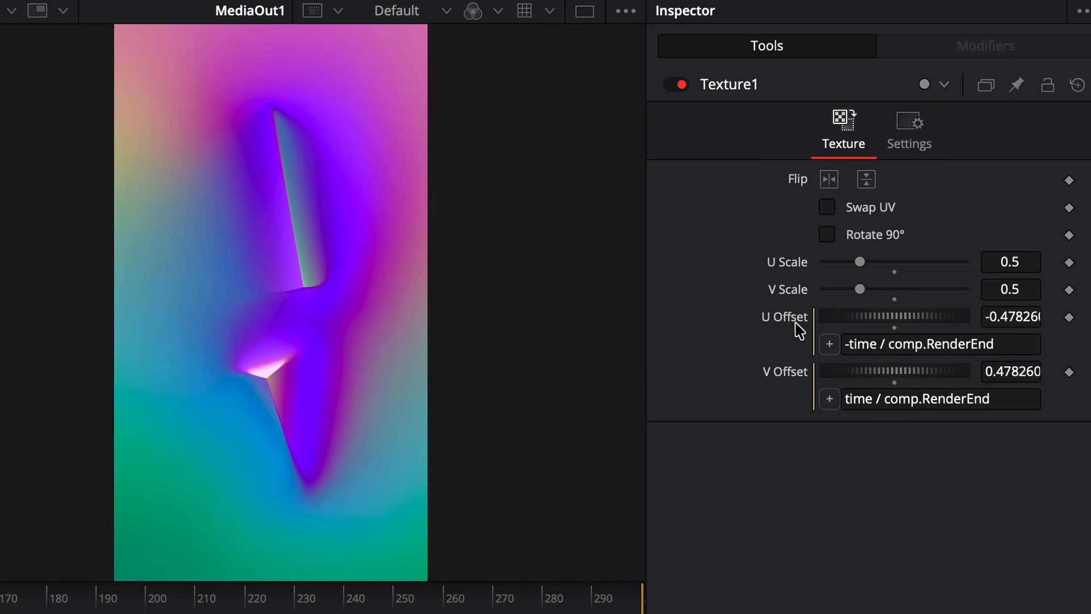
# Step: Reset Texture1's U Offset and V Offset to 0.0, removing their time-based expressions
pyautogui.doubleClick(921, 180)
pyautogui.doubleClick(798, 352)
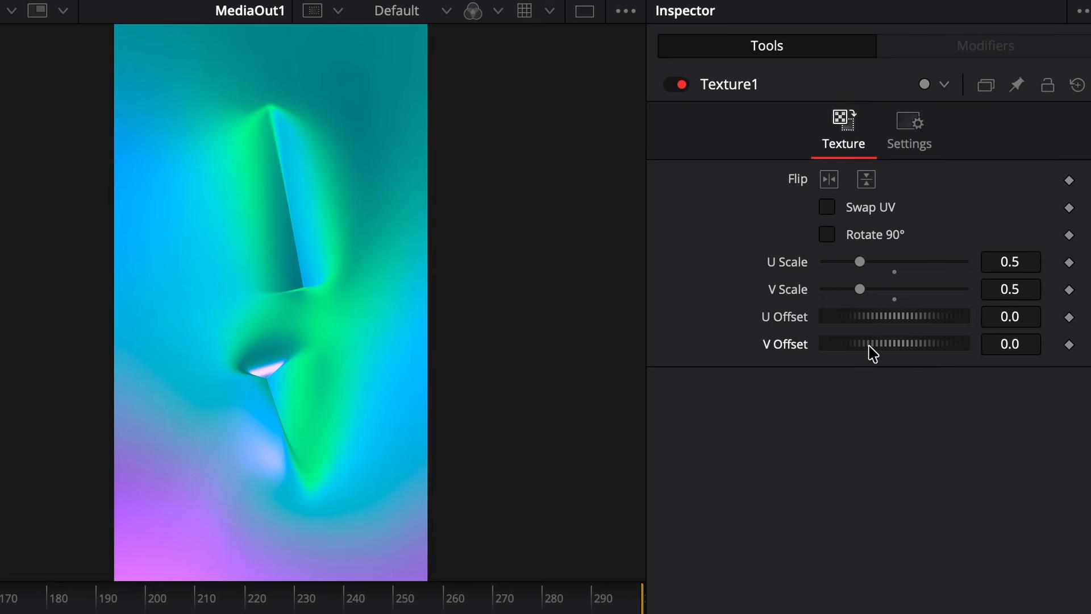
# Step: Set Texture1's V Offset to 0.29 and raise its V Scale
pyautogui.moveTo(867, 346); pyautogui.dragTo(913, 348)
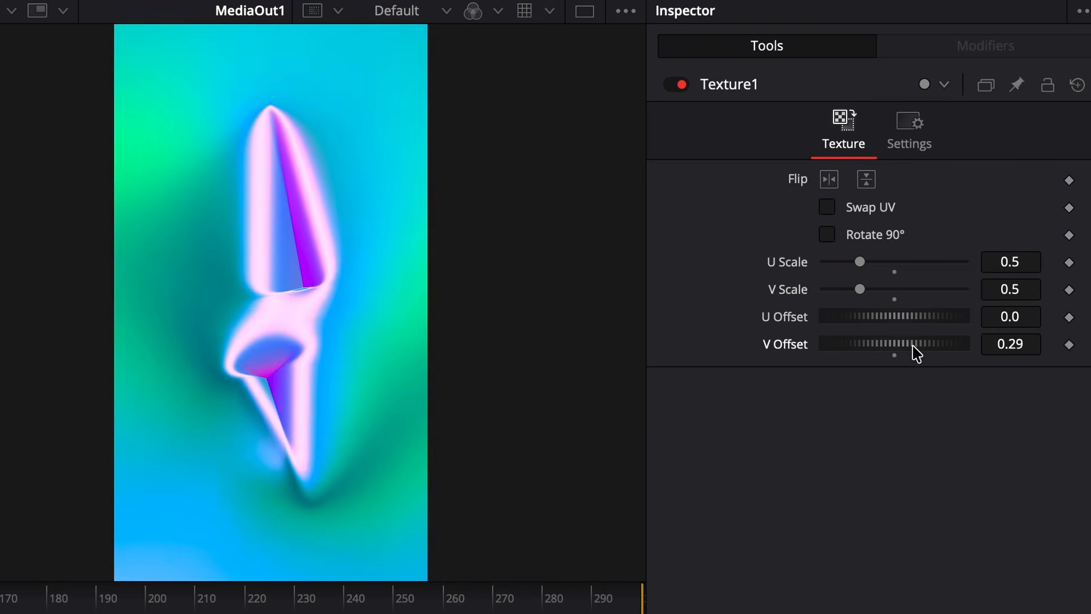
pyautogui.moveTo(860, 290); pyautogui.dragTo(895, 312)
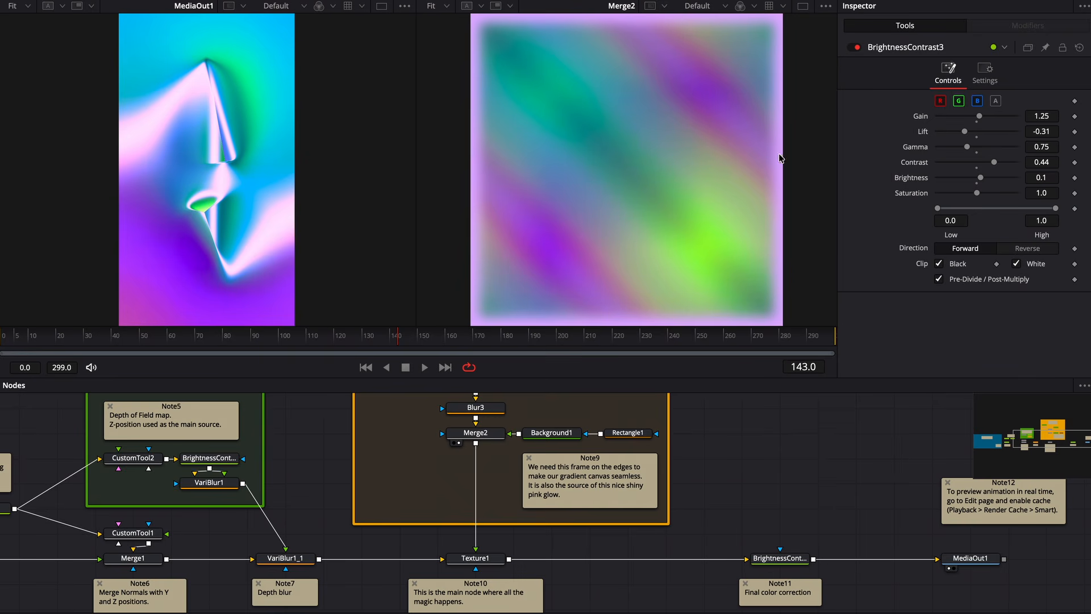
# Step: View the edge frame sources Rectangle1 and Background1, and the combined canvas at Merge2, in turn in the second viewer
pyautogui.click(624, 436)
pyautogui.press('2')
pyautogui.click(540, 437)
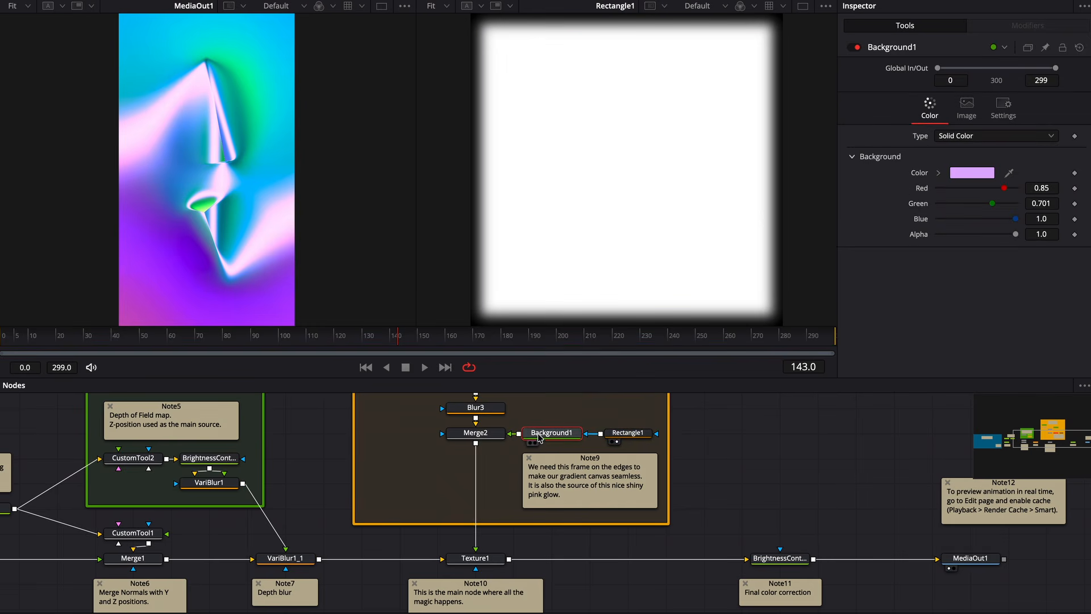
pyautogui.press('2')
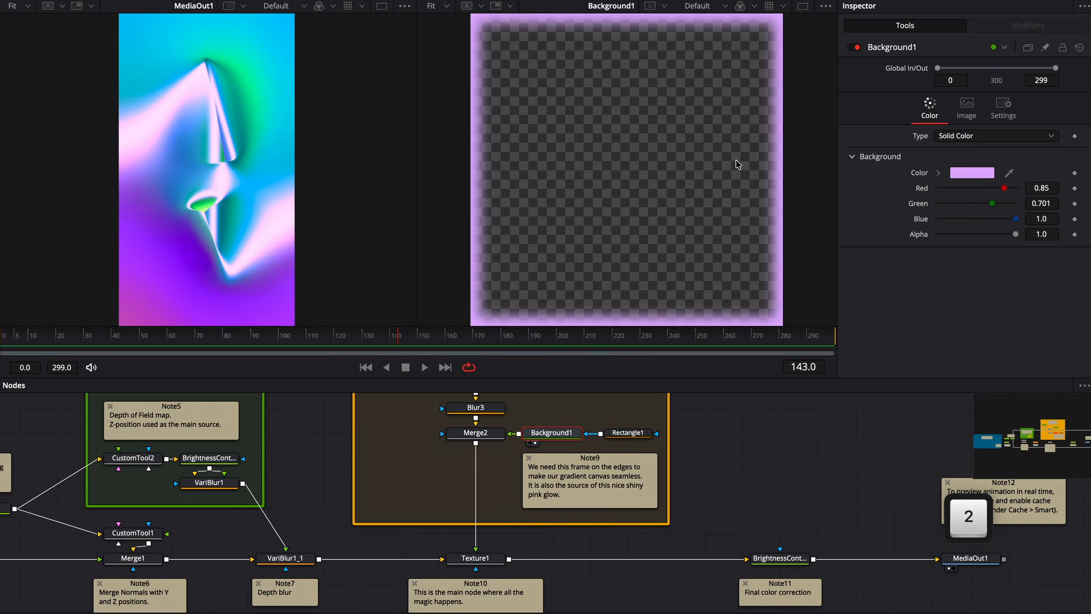
pyautogui.click(475, 432)
pyautogui.press('2')
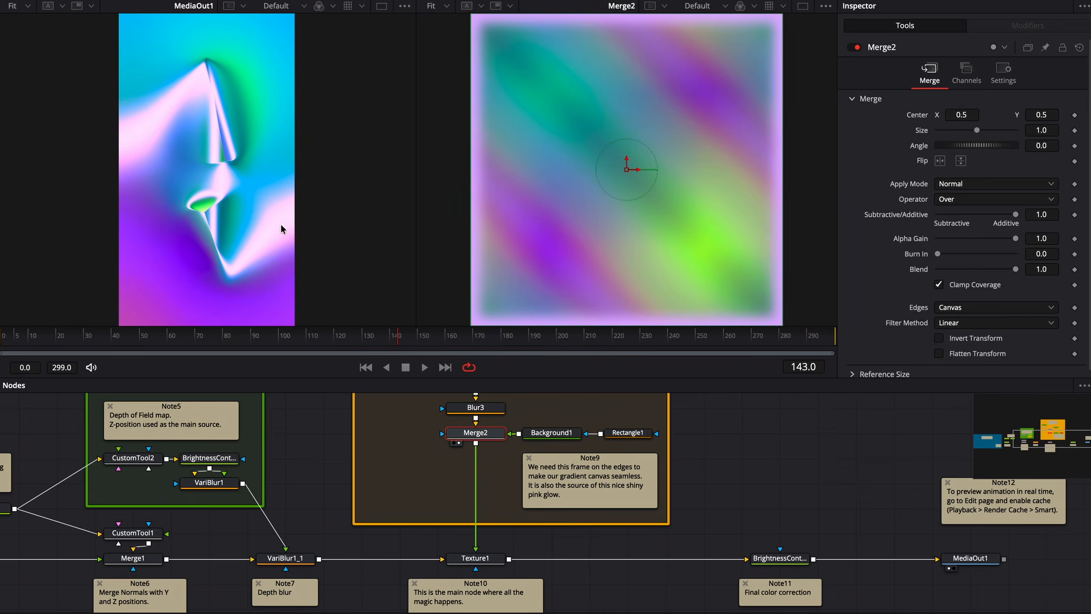
# Step: Disable and re-enable Merge2, followed by BrightnessContrast3, to compare the output with and without each node
pyautogui.press('super+p')
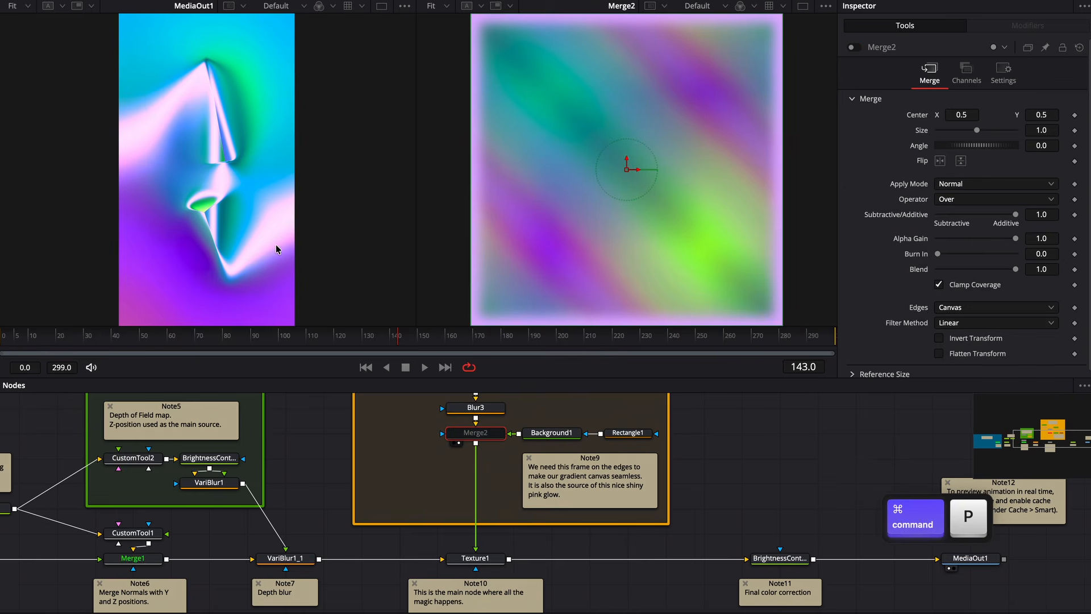
pyautogui.press('super+p')
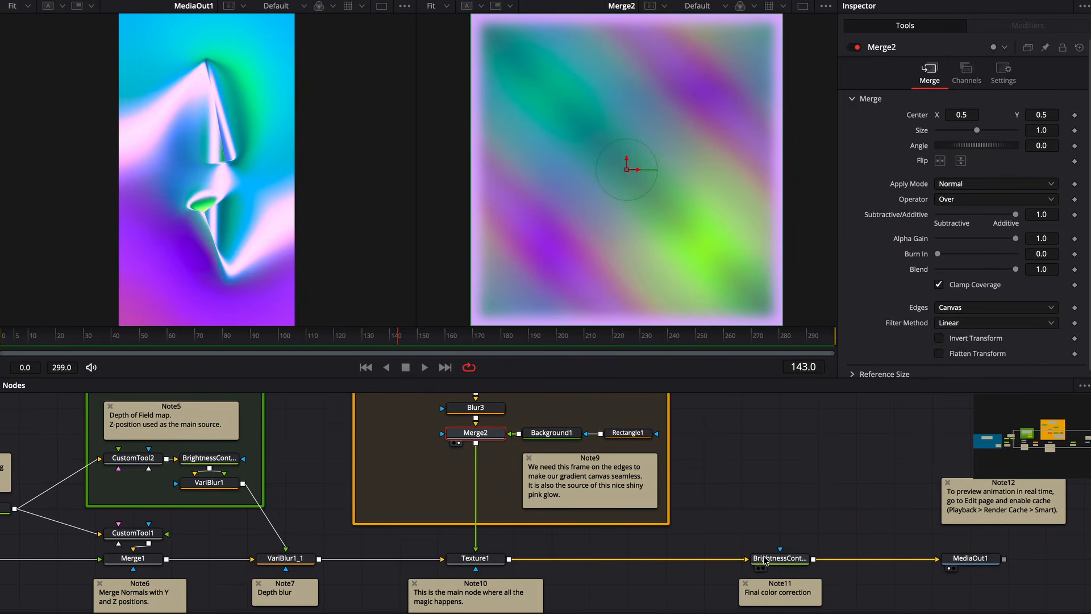
pyautogui.click(765, 560)
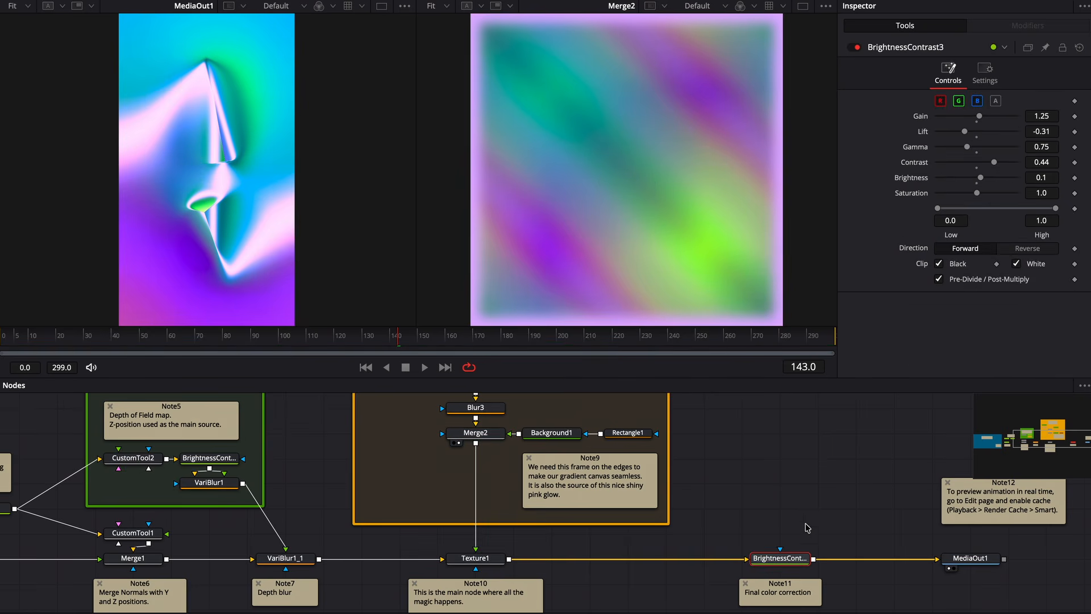
pyautogui.press('super+p')
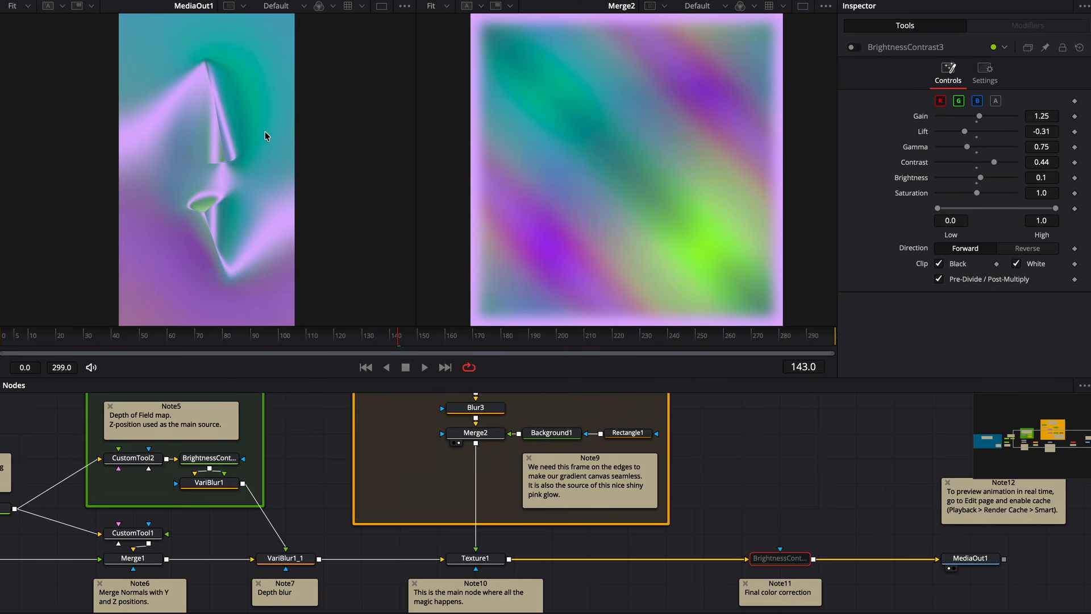
pyautogui.press('super+p')
pyautogui.press('super+p')
pyautogui.press('super+p')
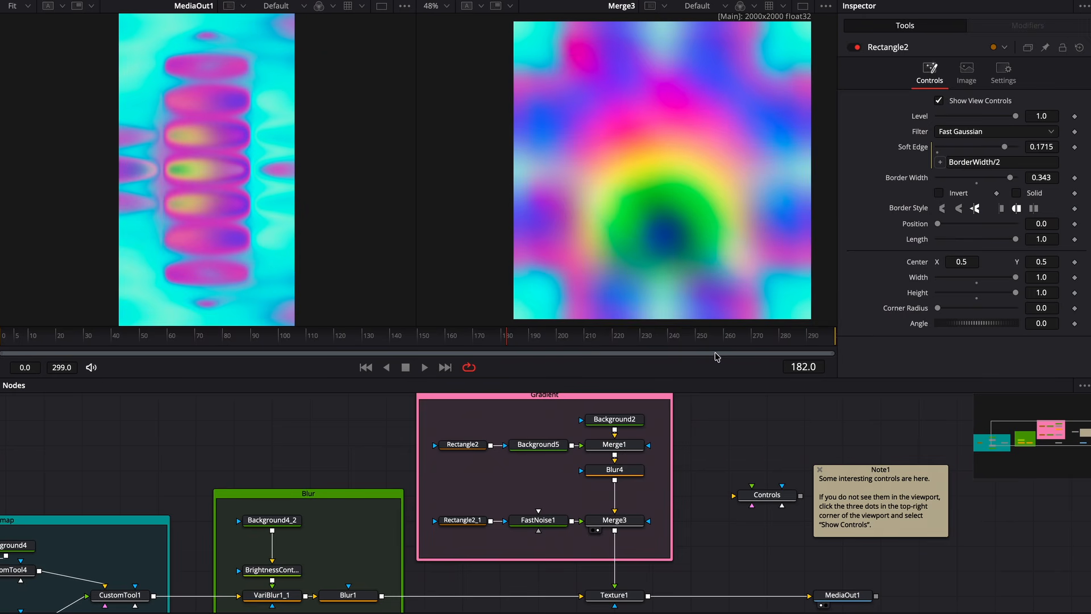
# Step: View Rectangle2, Background5 and FastNoise1 in the second viewer, briefly disconnecting and reconnecting Rectangle2 as Background5's mask
pyautogui.click(471, 444)
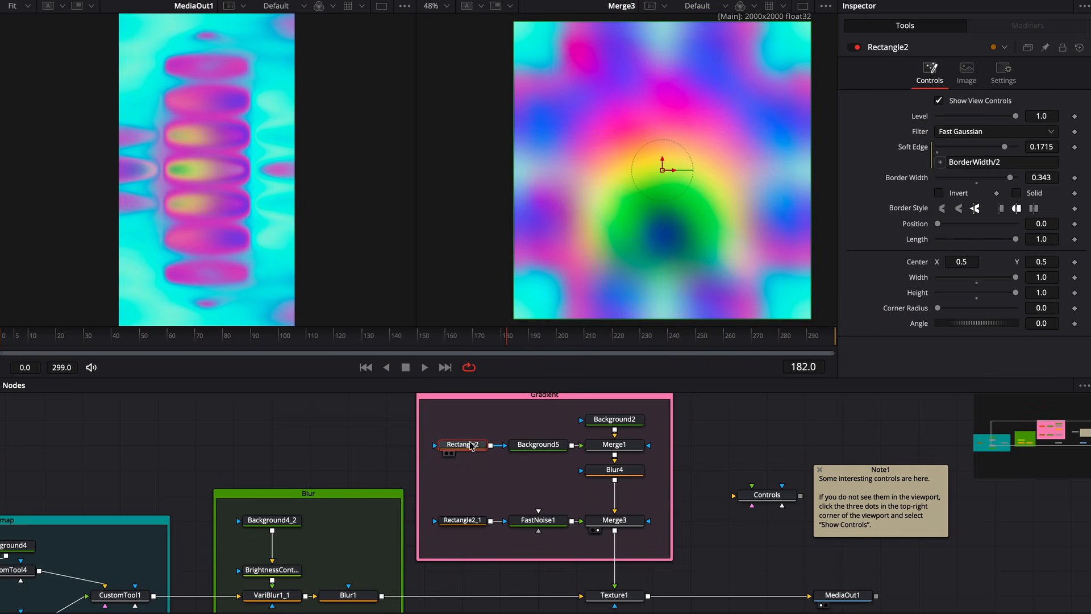
pyautogui.press('2')
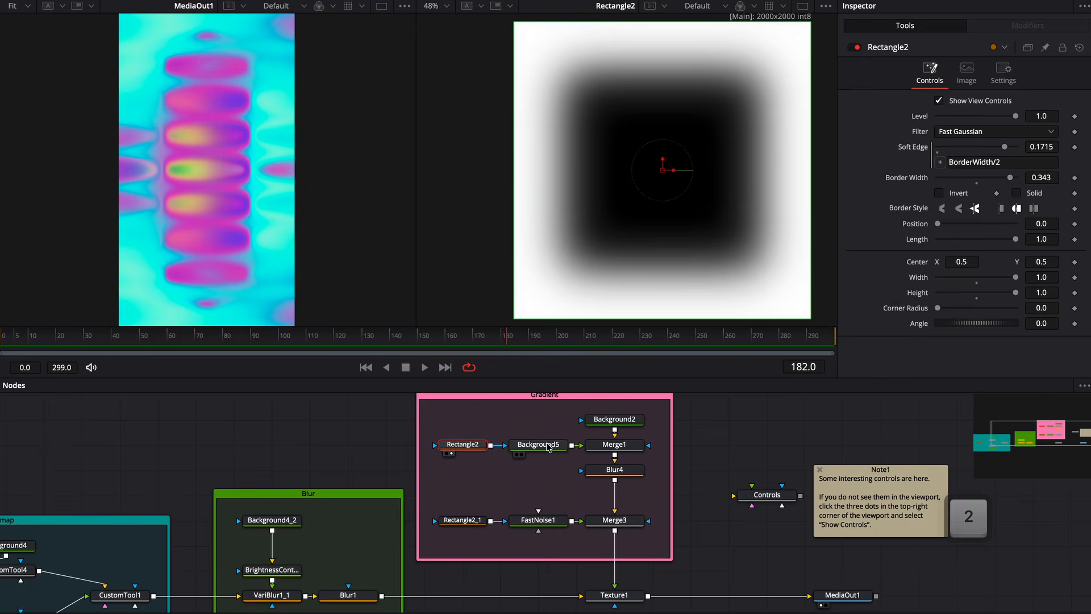
pyautogui.click(538, 444)
pyautogui.press('2')
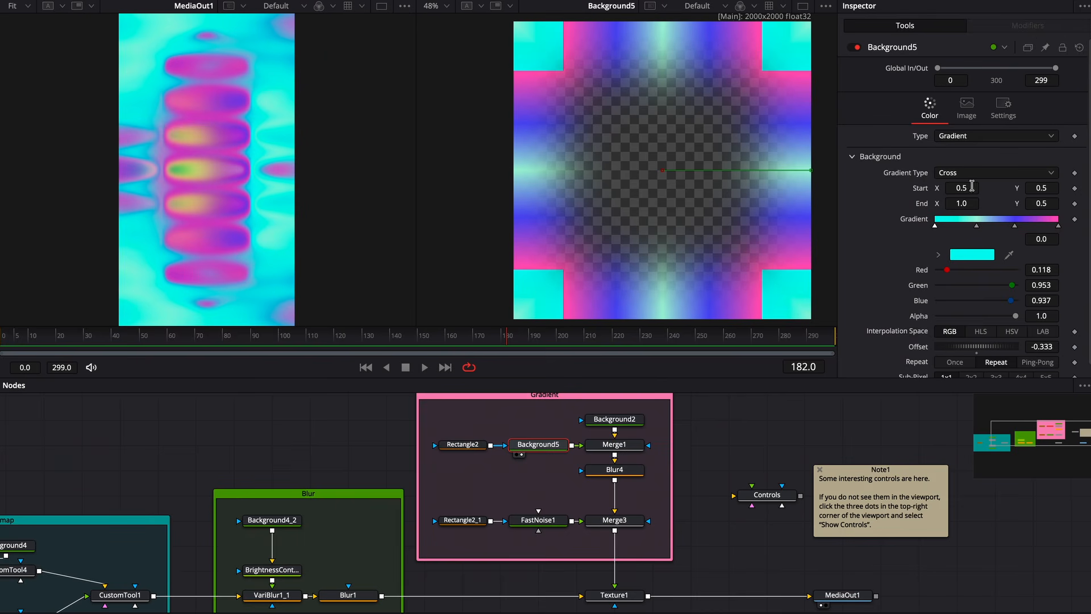
pyautogui.click(499, 445)
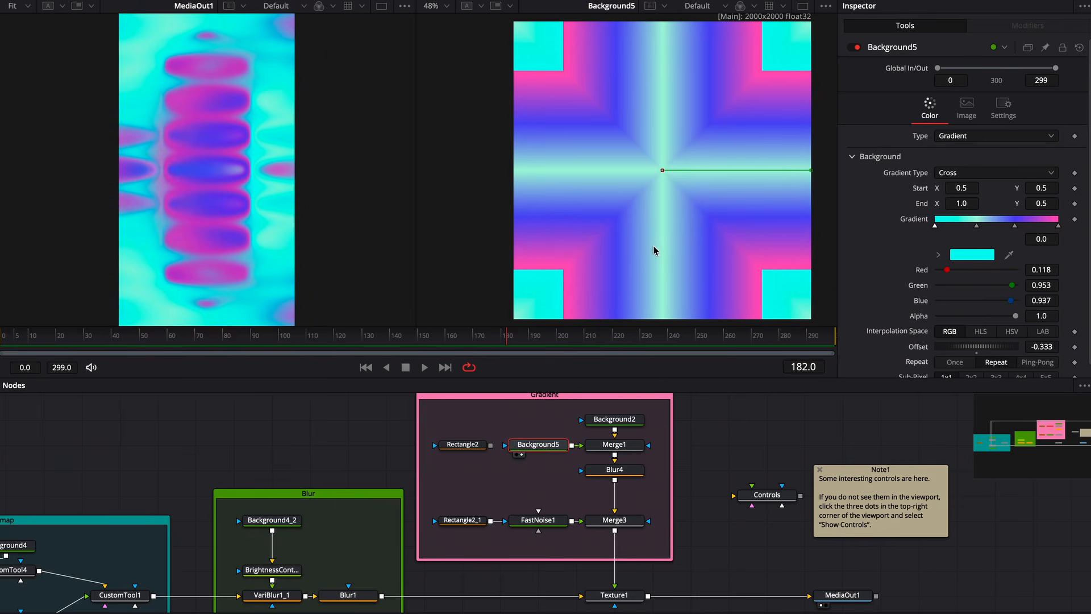
pyautogui.moveTo(490, 445); pyautogui.dragTo(506, 446)
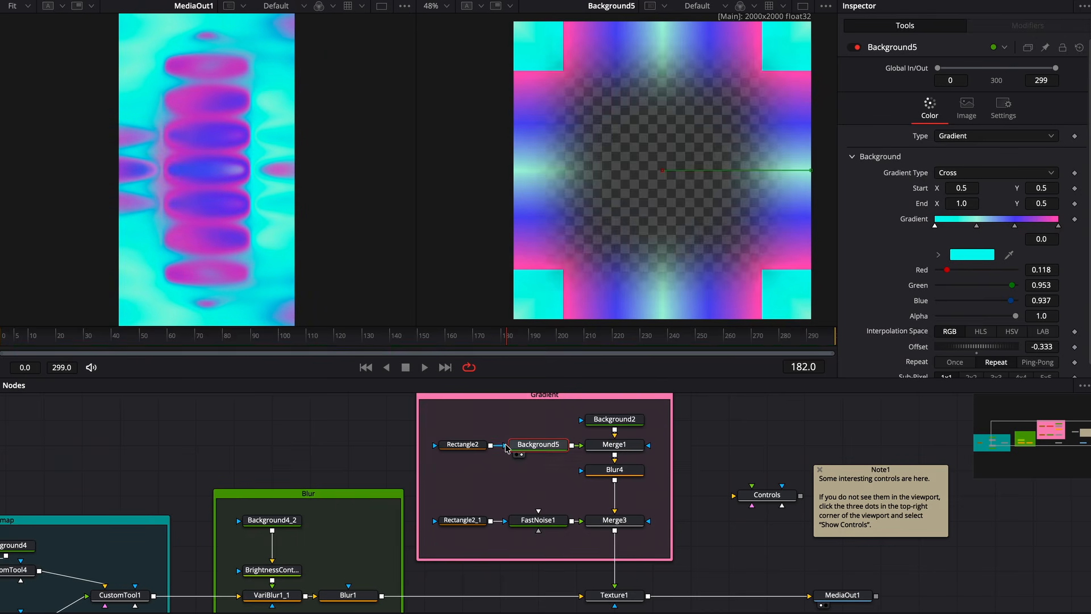
pyautogui.click(538, 520)
pyautogui.press('2')
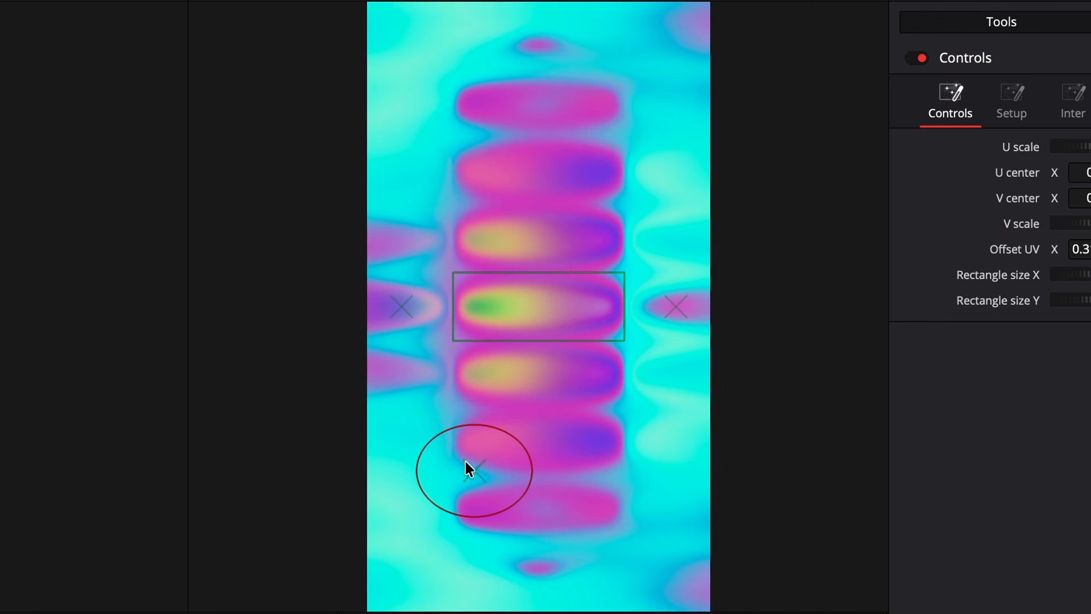
# Step: Reposition the Controls node's on-screen handles over the repeated rounded shapes to vary the gradient
pyautogui.moveTo(480, 467); pyautogui.dragTo(510, 423)
pyautogui.moveTo(509, 381); pyautogui.dragTo(505, 334)
pyautogui.moveTo(570, 424); pyautogui.dragTo(636, 424)
pyautogui.moveTo(509, 426); pyautogui.dragTo(434, 360)
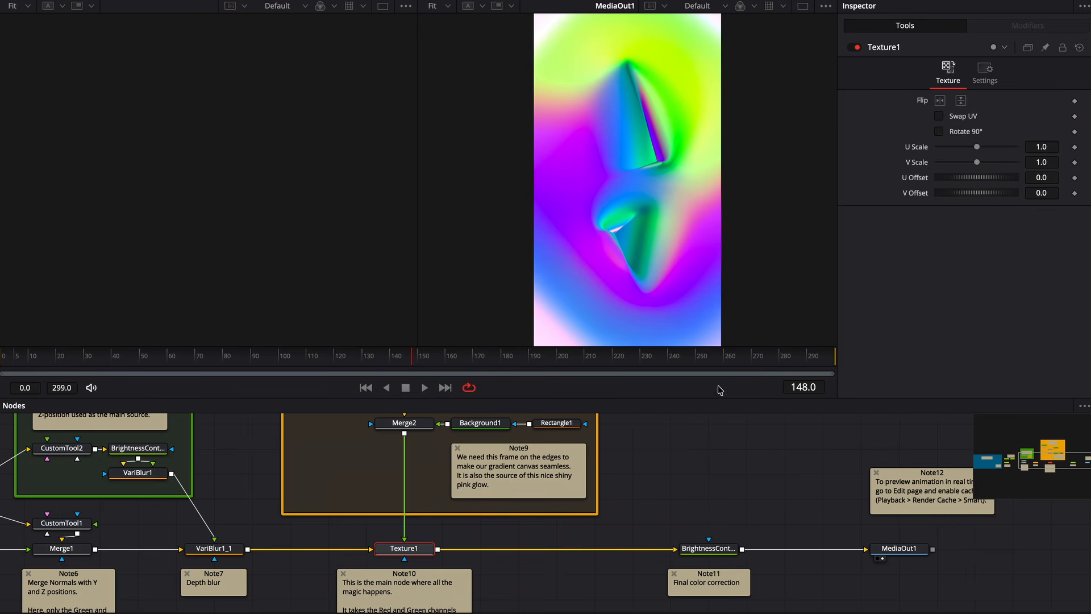
# Step: Add an unconnected Custom Tool node above the final colour correction and rename it Controls
pyautogui.click(710, 475)
pyautogui.hotkey('shift', 'space')
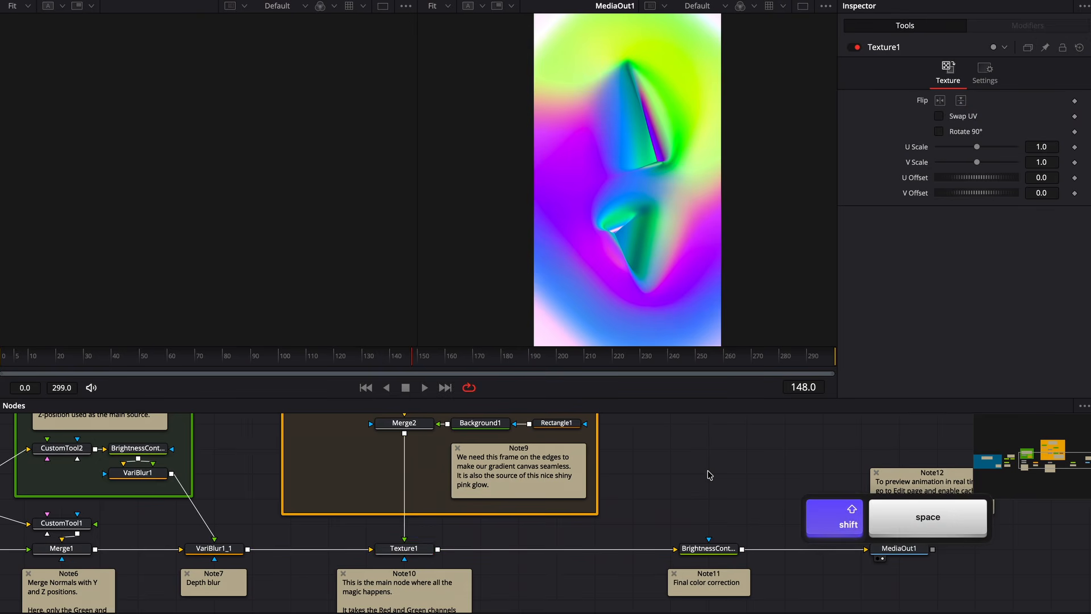
pyautogui.write('cust')
pyautogui.press('Return')
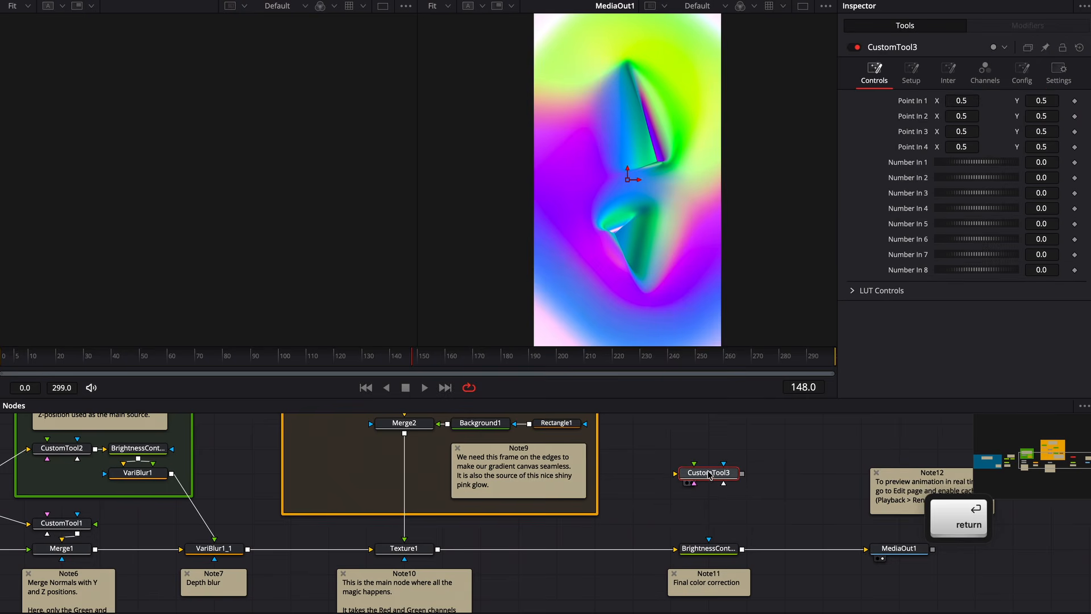
pyautogui.press('F2')
pyautogui.write('Con')
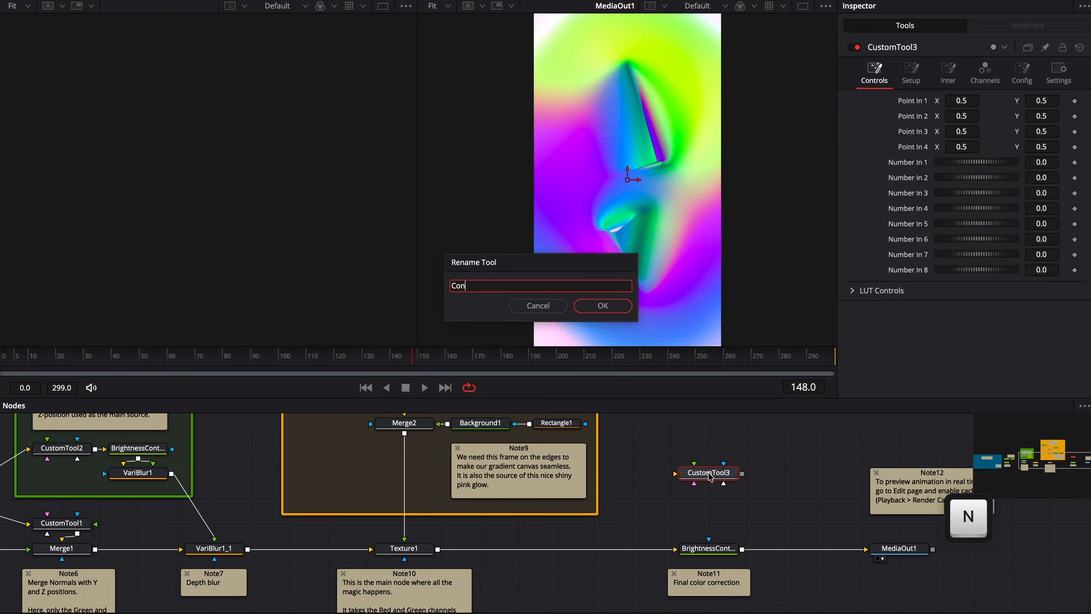
pyautogui.write('trols')
pyautogui.press('Return')
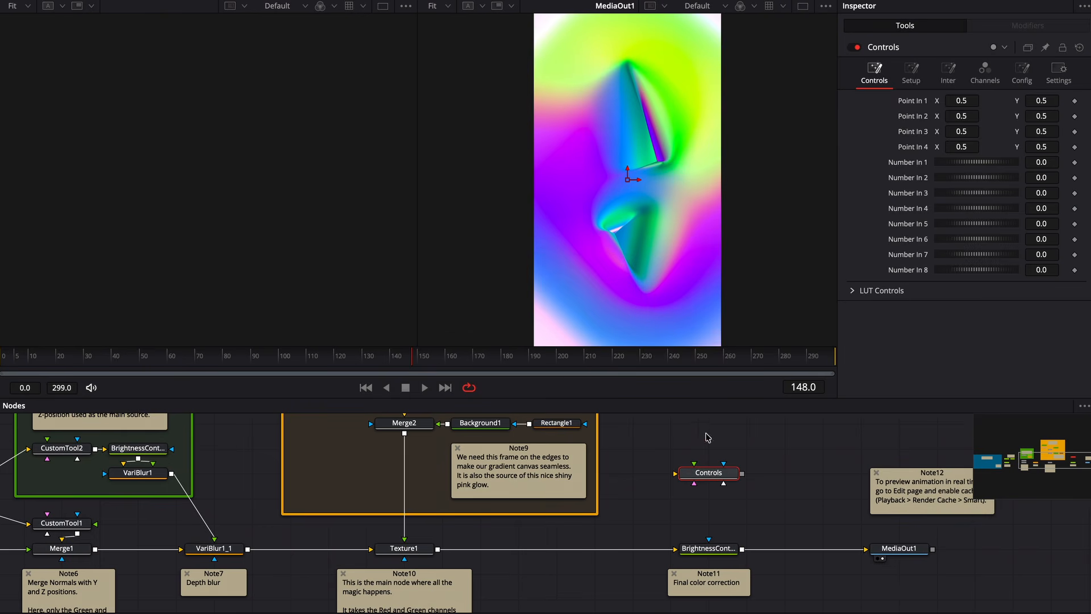
# Step: Link Texture1's U Scale to the expression Controls.NumberIn1 and its V Scale to Controls.NumberIn2
pyautogui.click(411, 546)
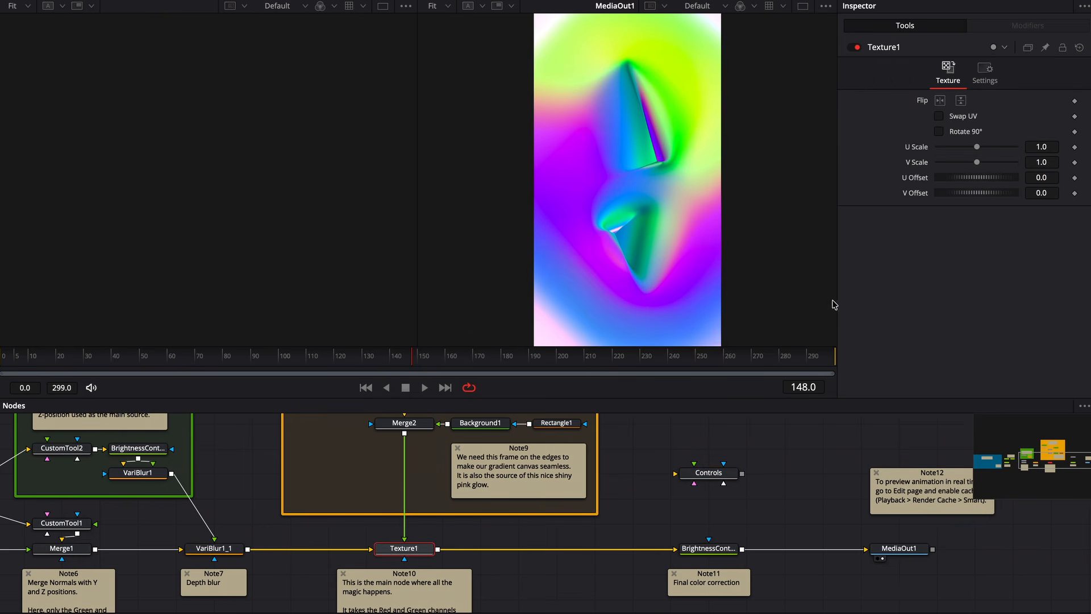
pyautogui.rightClick(918, 148)
pyautogui.click(940, 306)
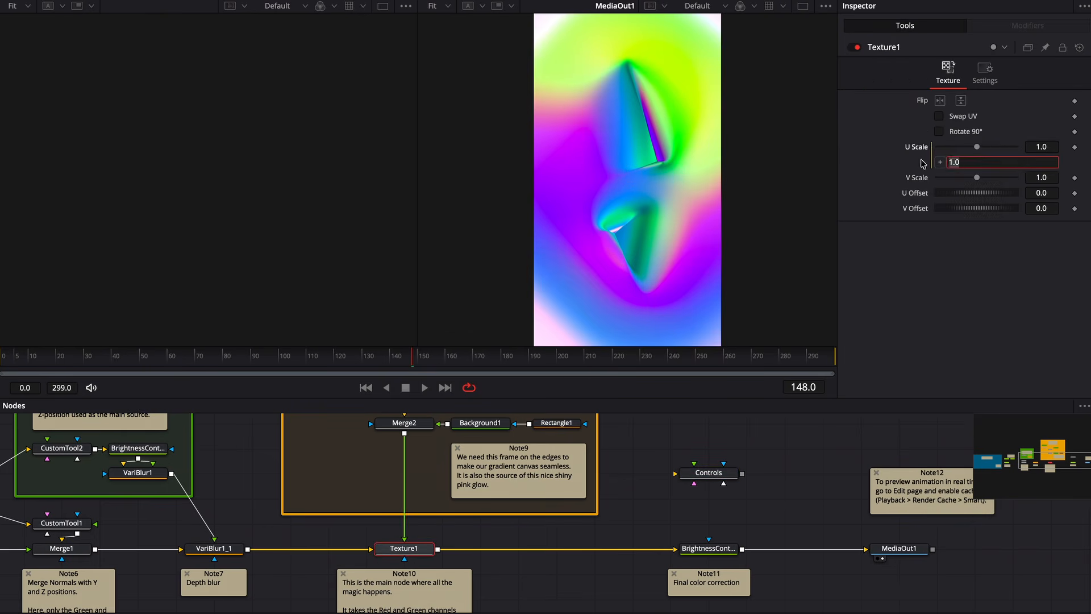
pyautogui.write('Controls.NumberIn1')
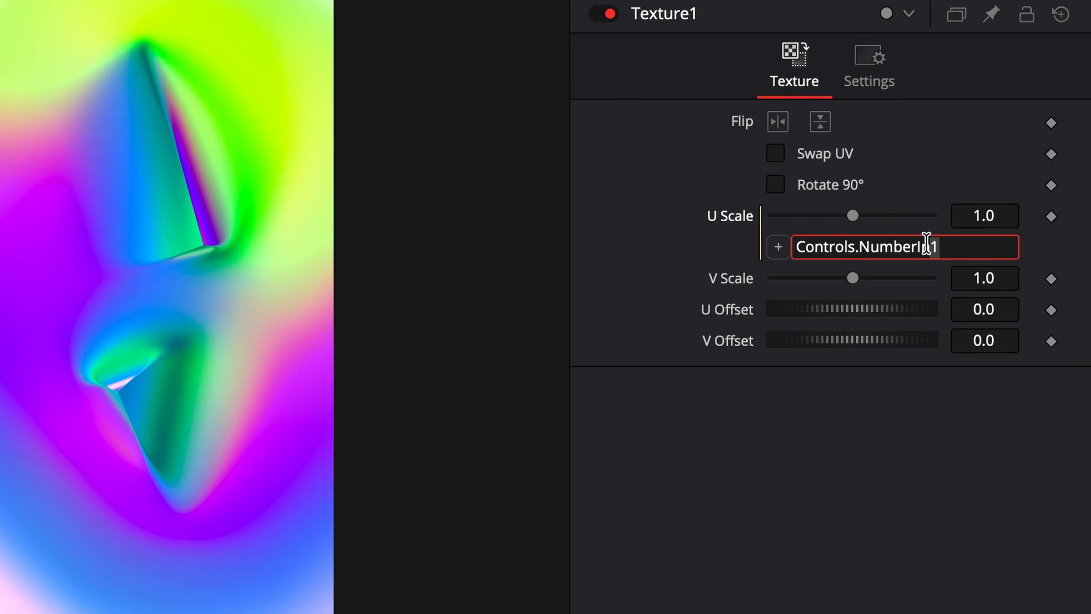
pyautogui.rightClick(739, 279)
pyautogui.click(788, 601)
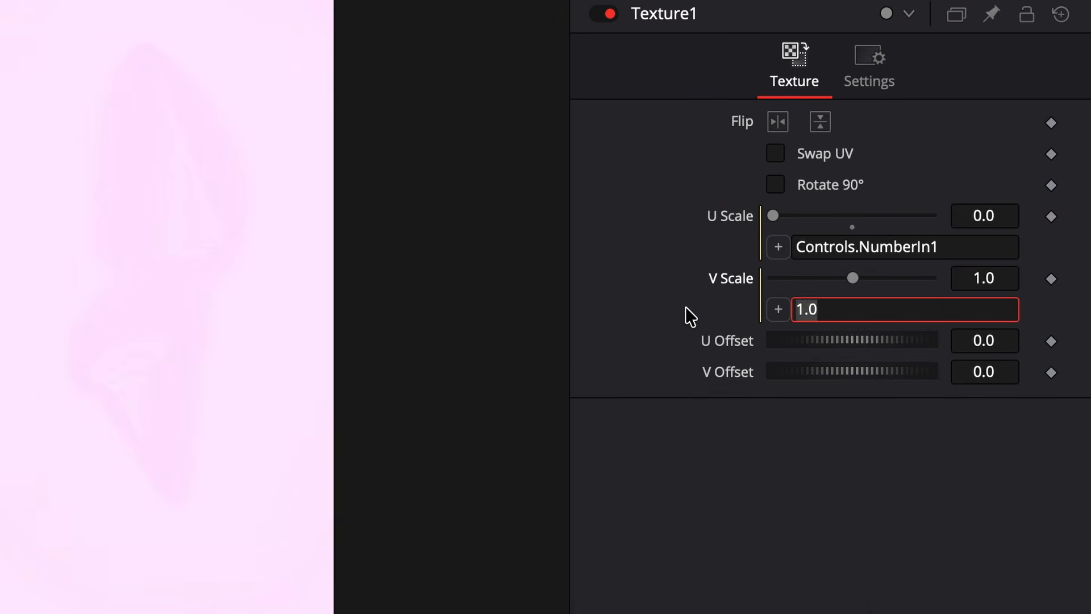
pyautogui.write('Controls.NumberIn')
pyautogui.write('2')
# Step: Link Texture1's U Offset to the expression Controls.PointIn1.X and its V Offset to Controls.PointIn1.Y
pyautogui.rightClick(738, 351)
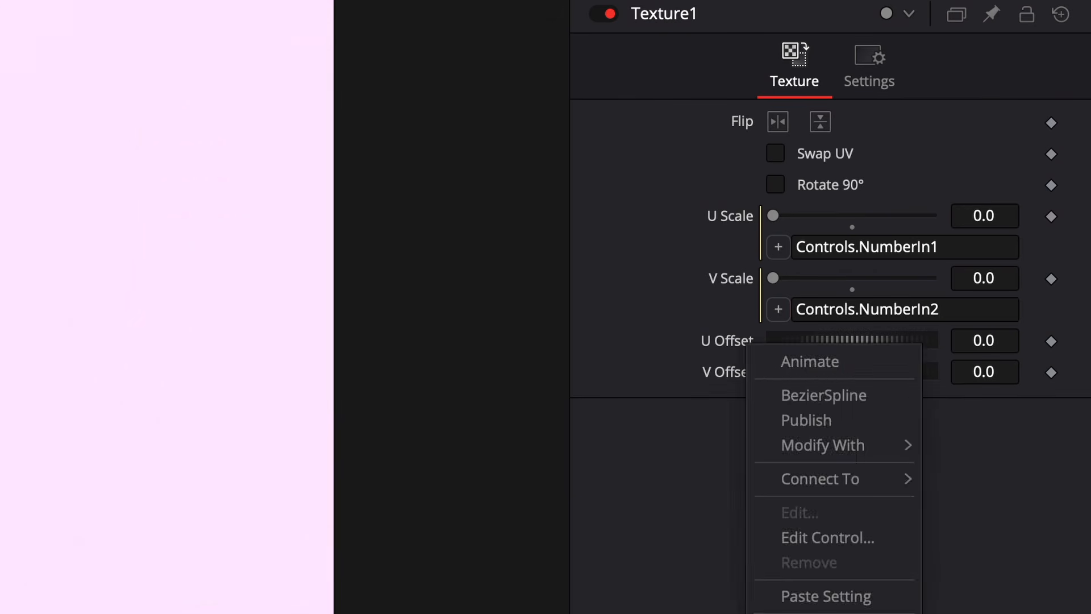
pyautogui.click(807, 611)
pyautogui.write('Controls.Poi')
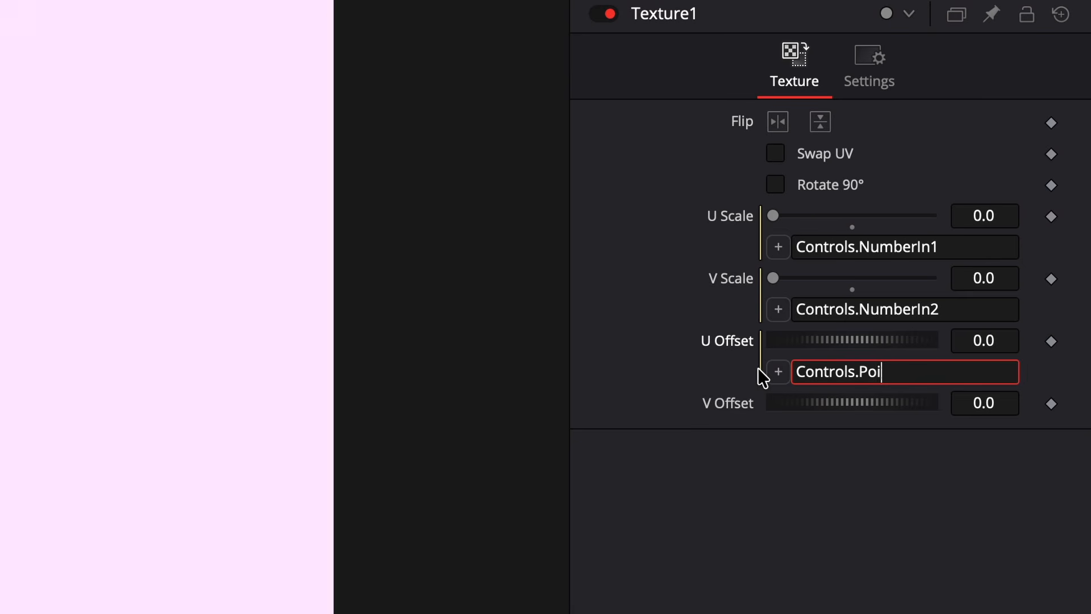
pyautogui.write('ntIn1.X')
pyautogui.moveTo(940, 371); pyautogui.dragTo(637, 359)
pyautogui.hotkey('ctrl', 'c')
pyautogui.rightClick(730, 405)
pyautogui.click(807, 611)
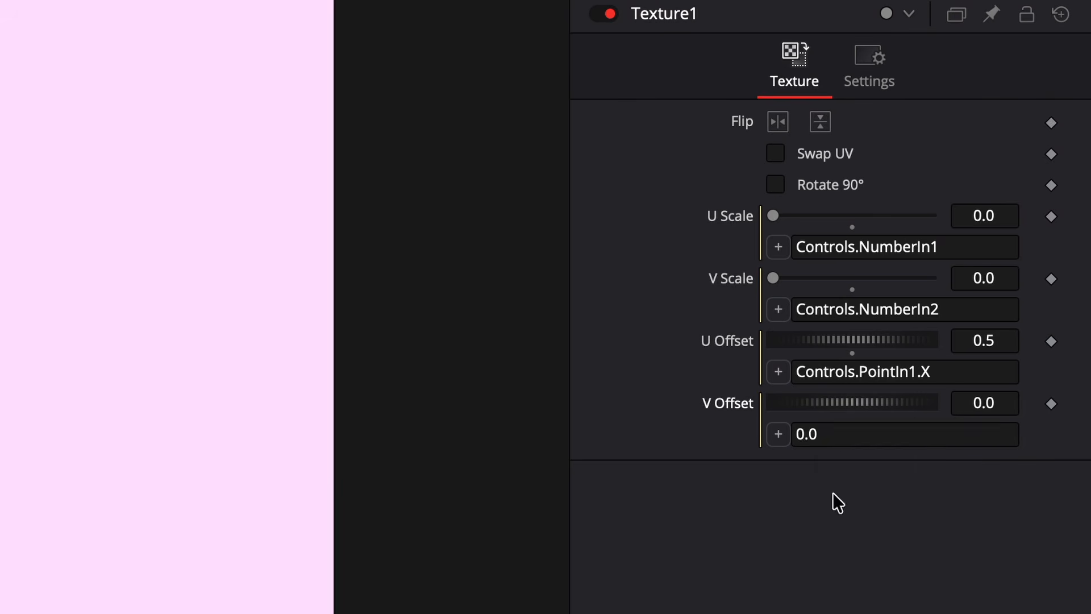
pyautogui.hotkey('ctrl', 'v')
pyautogui.write('Y')
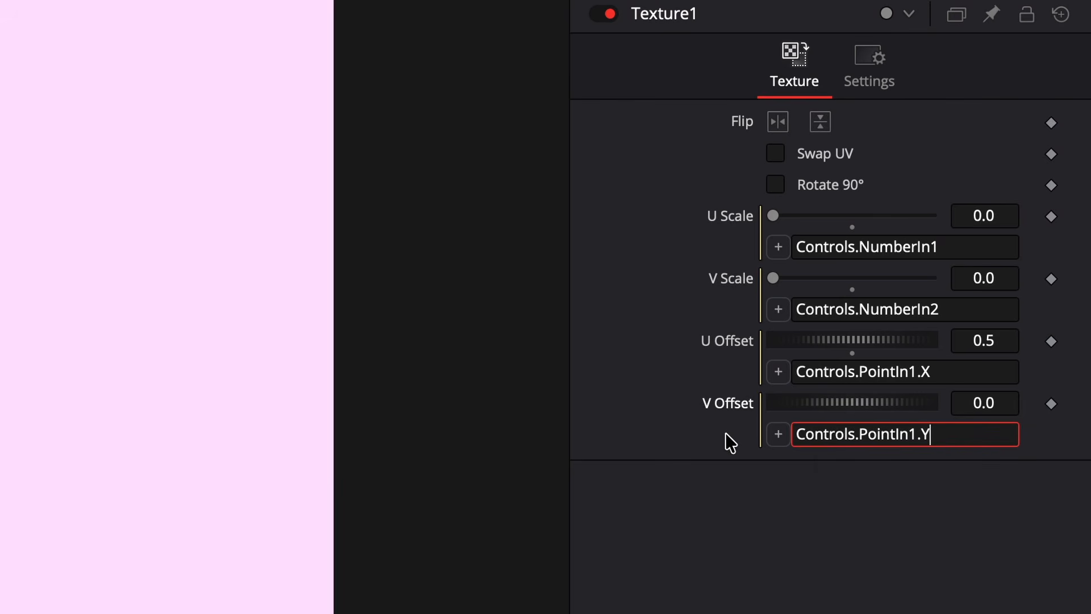
pyautogui.press('Return')
# Step: Multiply all four Texture1 scale and offset expressions by 3, appending *3 to each
pyautogui.click(957, 249)
pyautogui.write('*3')
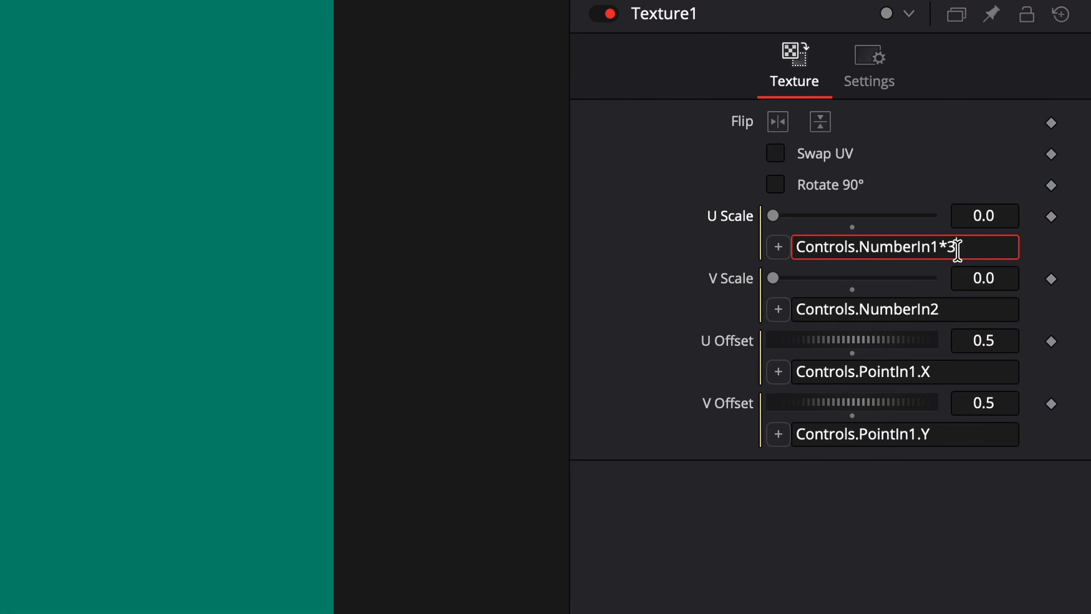
pyautogui.click(958, 309)
pyautogui.write('*3')
pyautogui.click(957, 369)
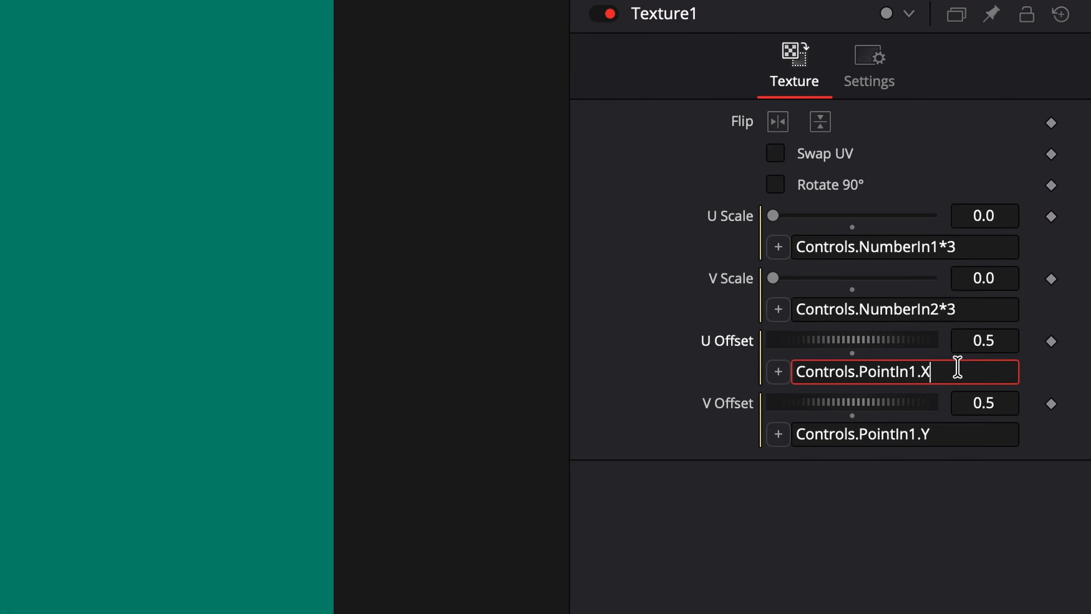
pyautogui.write('*3')
pyautogui.click(960, 434)
pyautogui.write('*3')
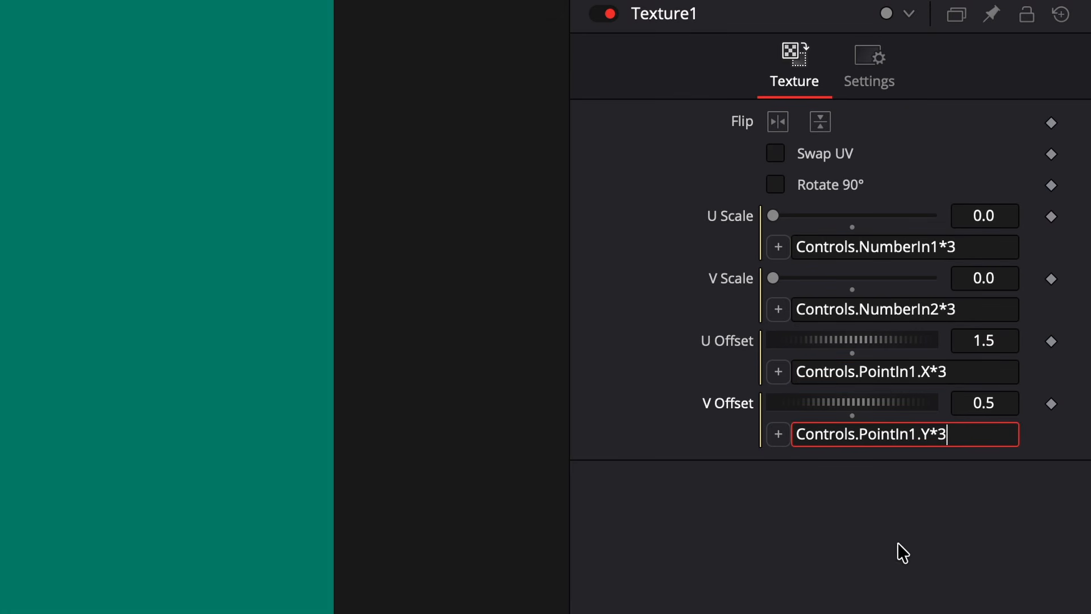
pyautogui.click(893, 543)
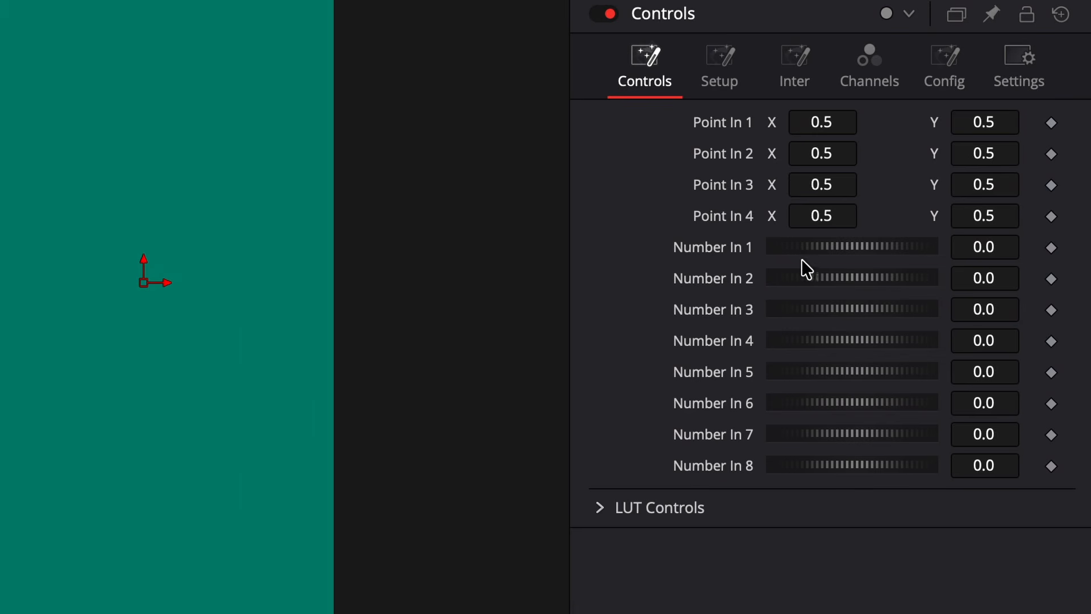
# Step: Set the Controls node's Number In 1 to 0.478 and Number In 2 to 0.181, and open the viewer's options
pyautogui.moveTo(811, 248); pyautogui.dragTo(891, 246)
pyautogui.moveTo(799, 277); pyautogui.dragTo(833, 278)
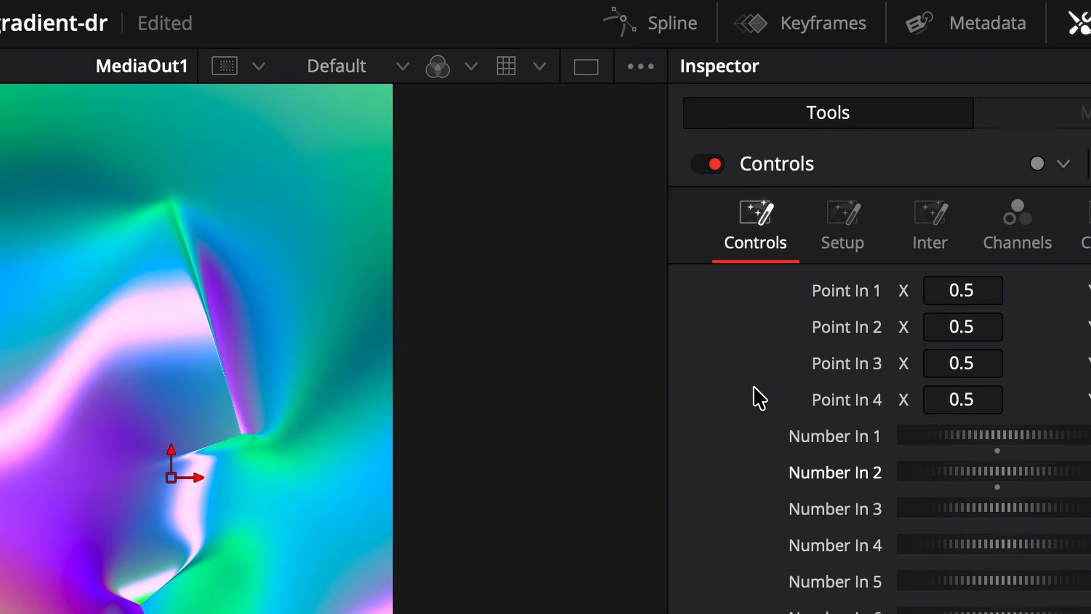
pyautogui.click(631, 69)
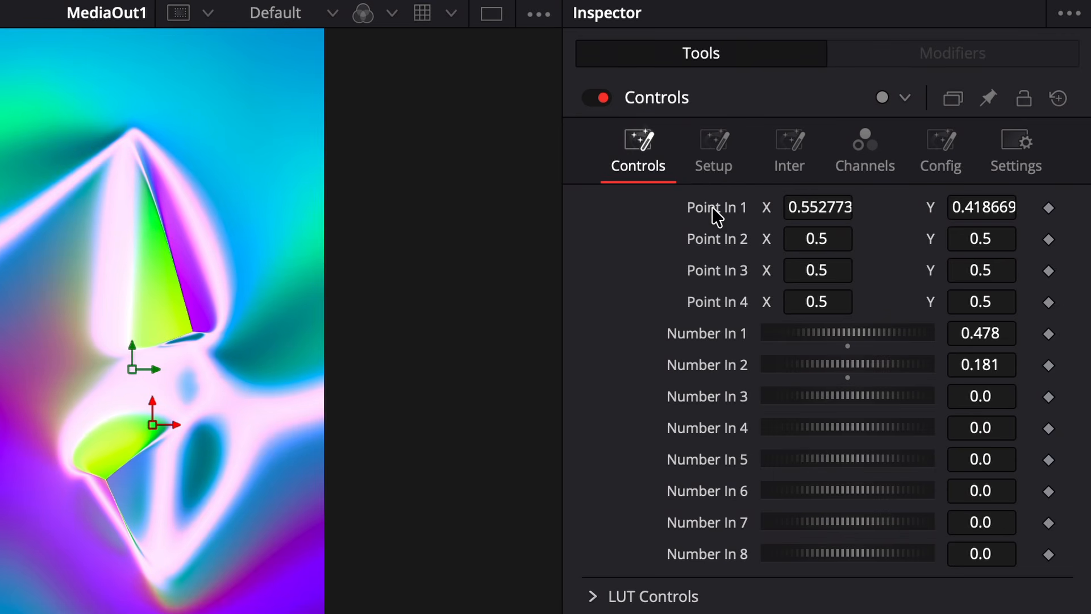
# Step: Change Point In 1's on-screen control style to DiagonalCross and move its cross in the viewer to about X 0.71, Y 0.33
pyautogui.rightClick(711, 207)
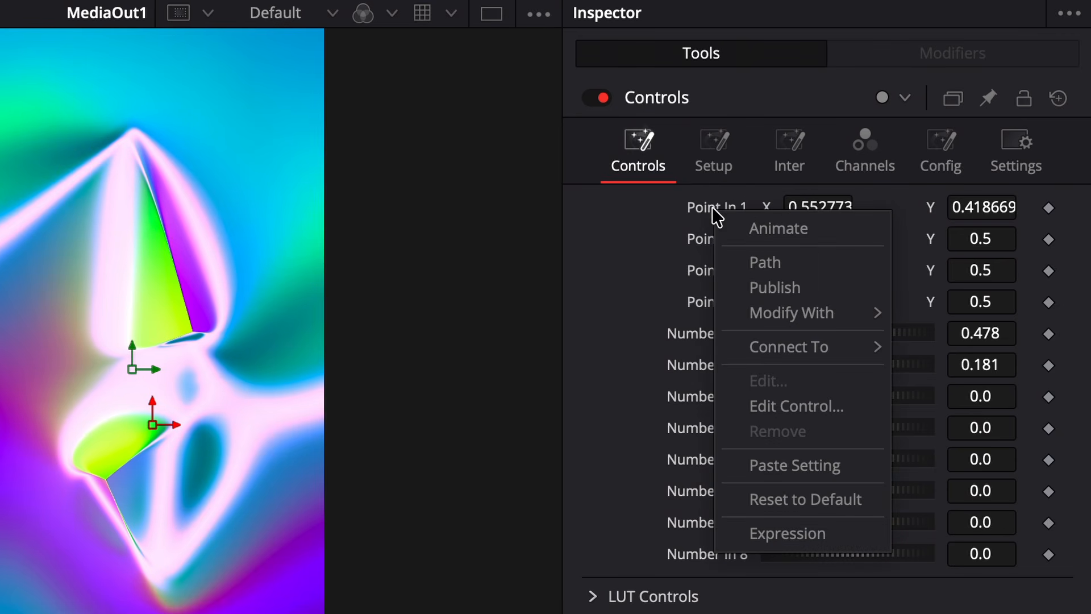
pyautogui.click(793, 407)
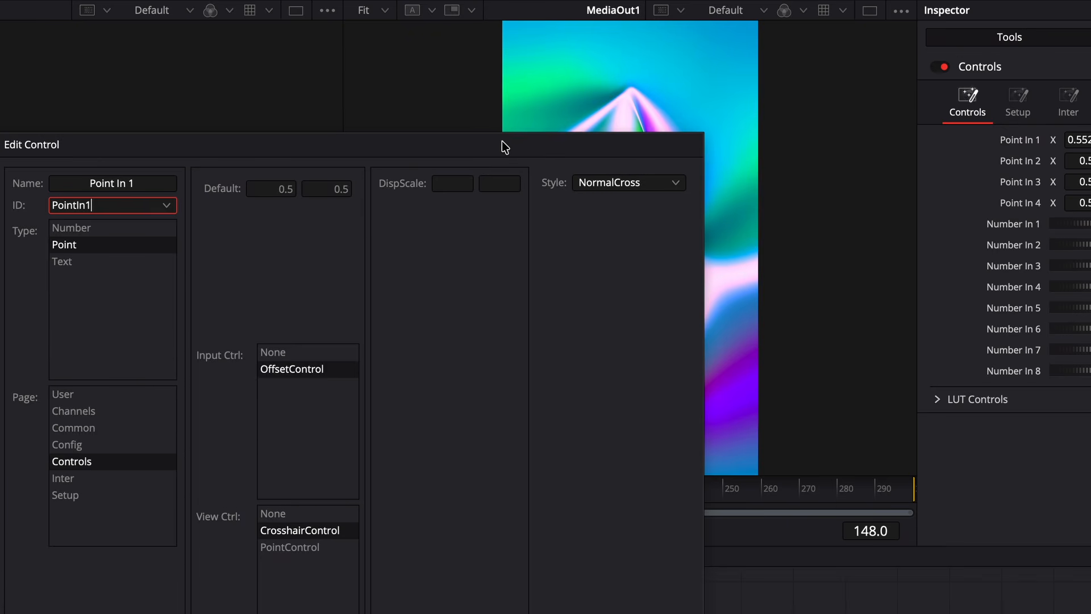
pyautogui.moveTo(502, 142); pyautogui.dragTo(530, 26)
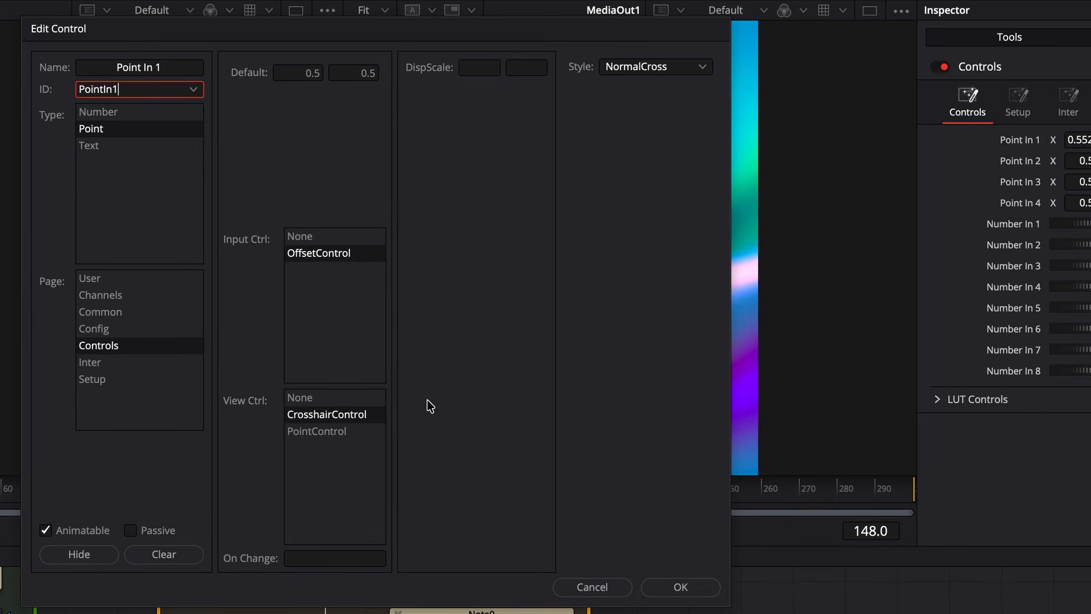
pyautogui.click(673, 68)
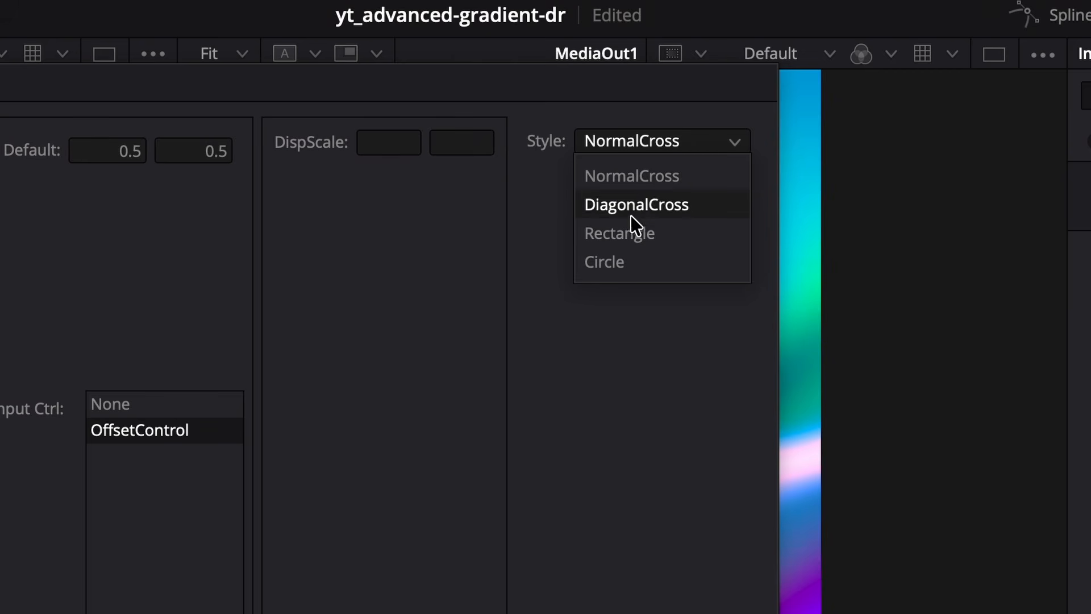
pyautogui.click(641, 208)
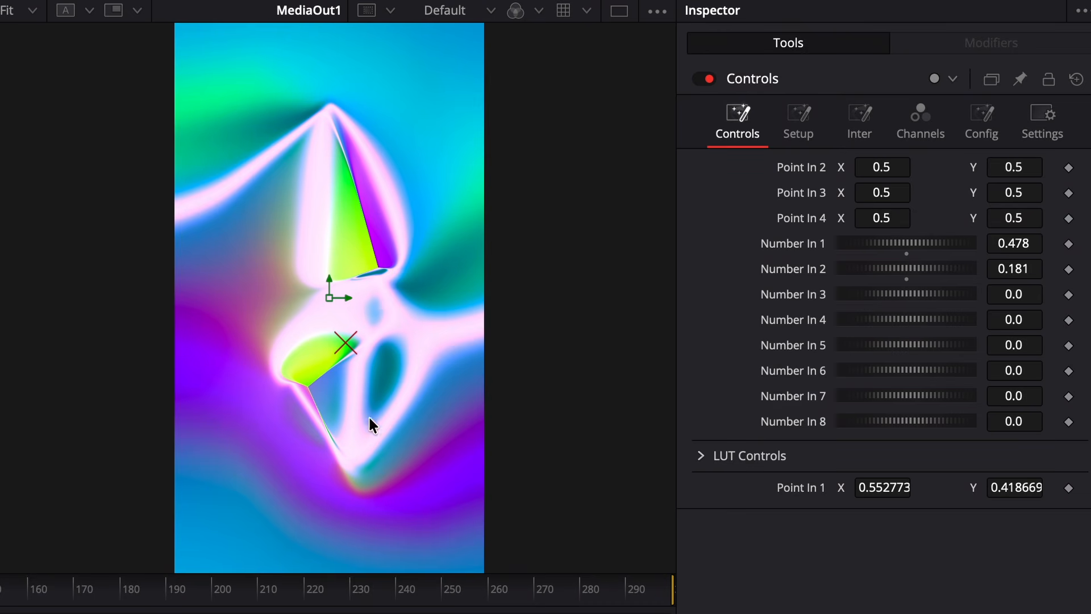
pyautogui.moveTo(343, 343); pyautogui.dragTo(395, 393)
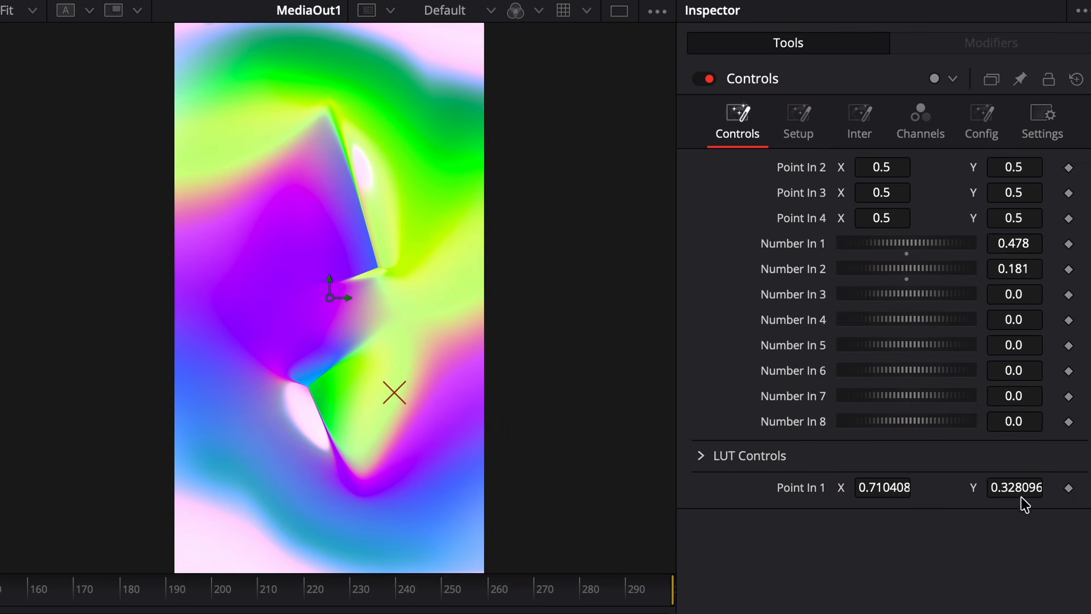
# Step: Hide Points 2, 3 and 4 in the Controls node's point configuration, leaving only Point 1 shown
pyautogui.click(976, 128)
pyautogui.click(704, 258)
pyautogui.click(844, 387)
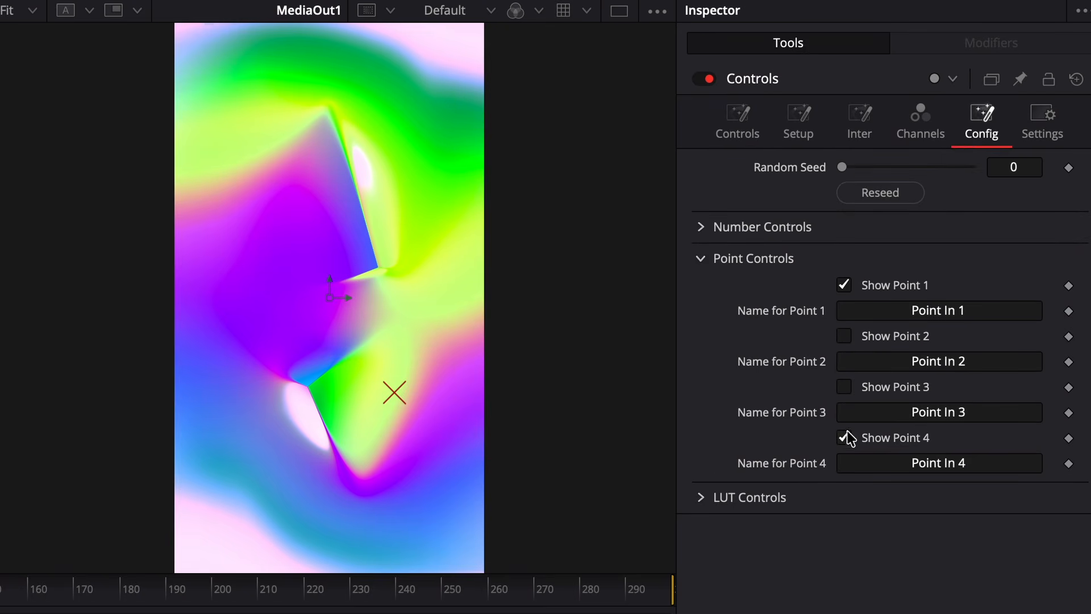
# Step: Give Number In 1 a RectangleControl view control in a new group, with ID Width and PointIn1 as its center
pyautogui.click(744, 120)
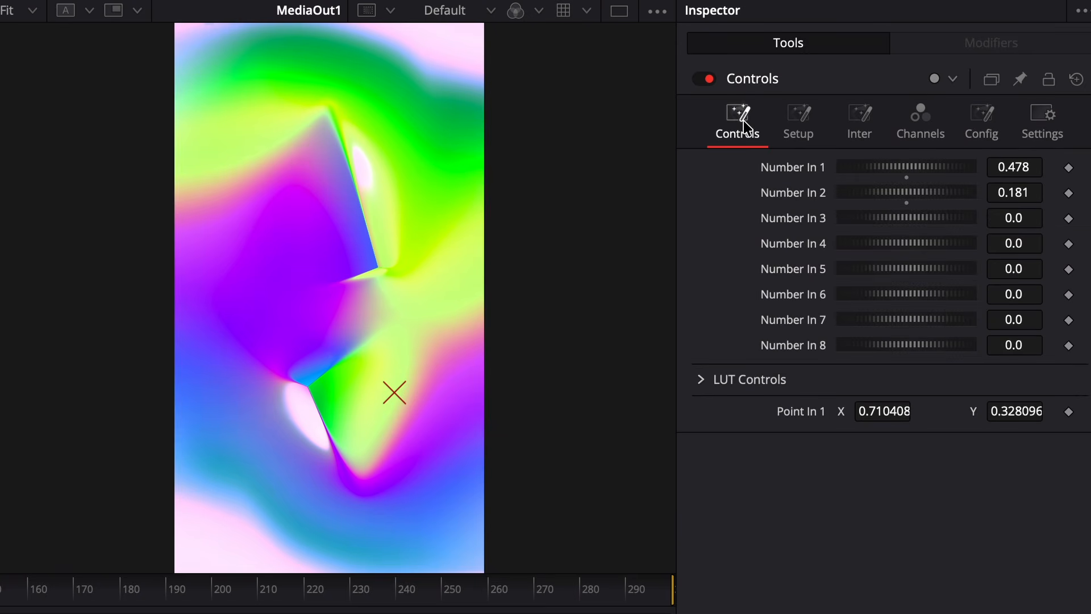
pyautogui.rightClick(809, 174)
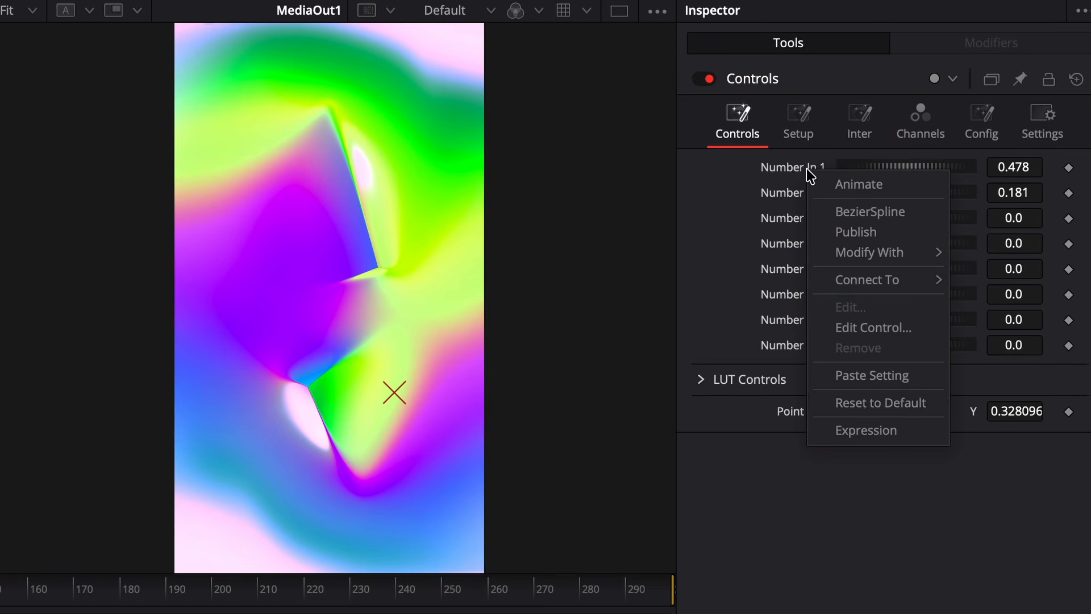
pyautogui.click(882, 335)
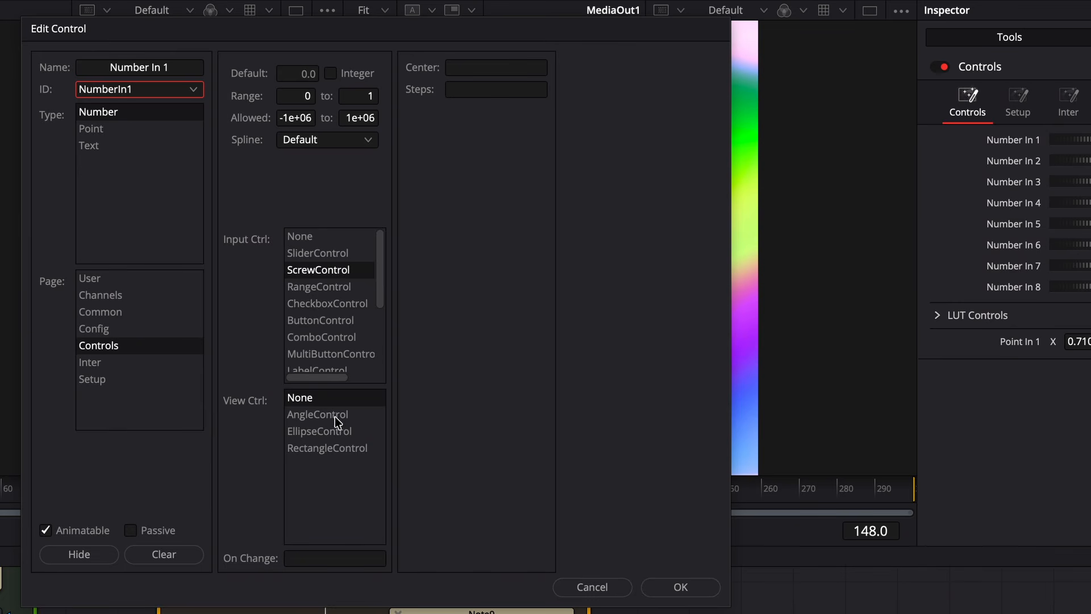
pyautogui.click(308, 446)
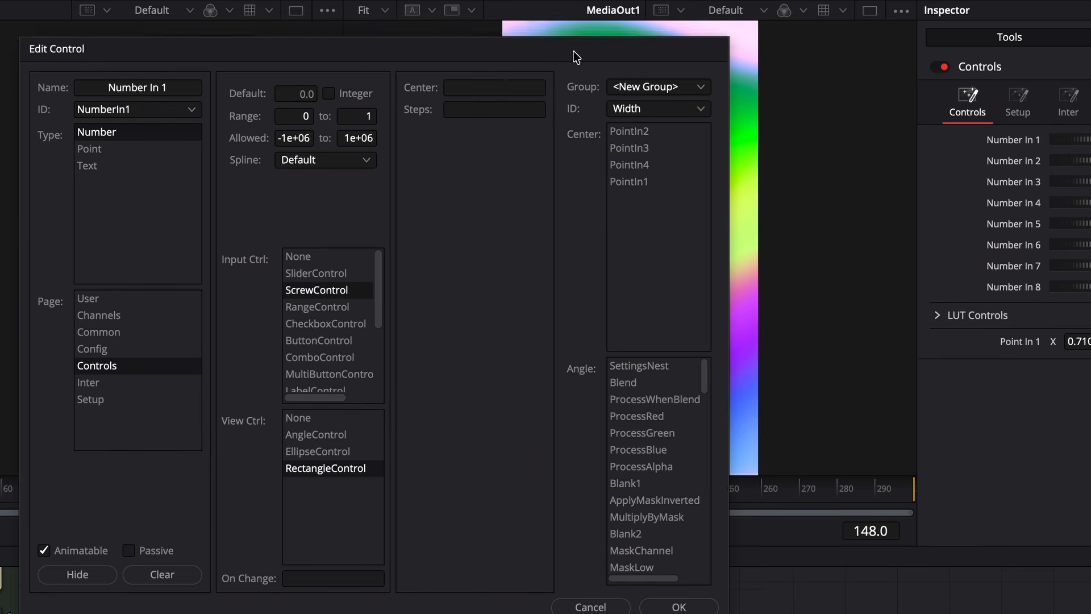
pyautogui.moveTo(573, 49); pyautogui.dragTo(487, 267)
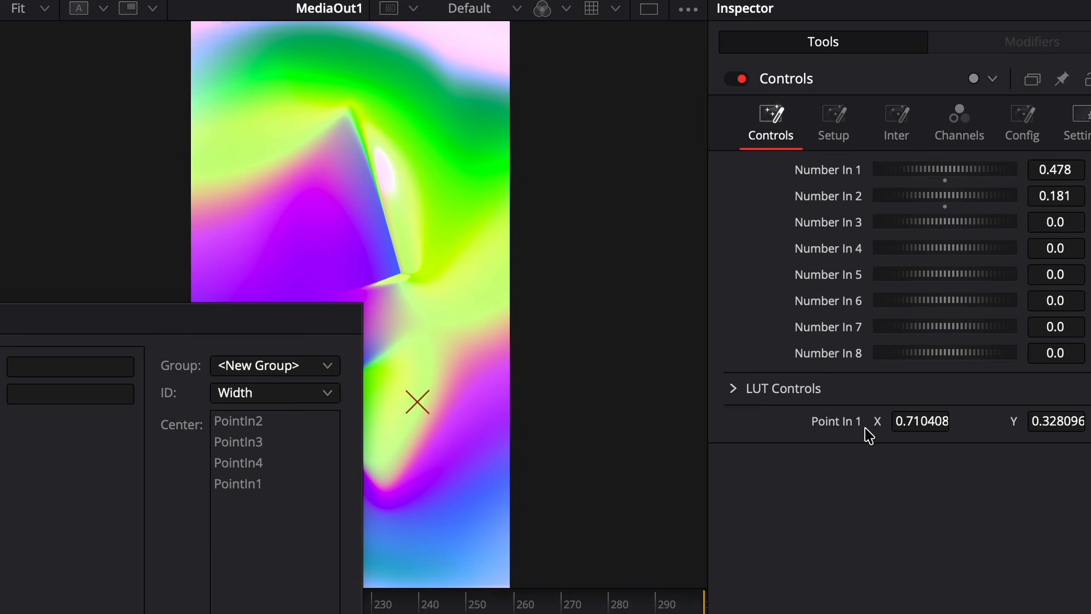
pyautogui.click(238, 487)
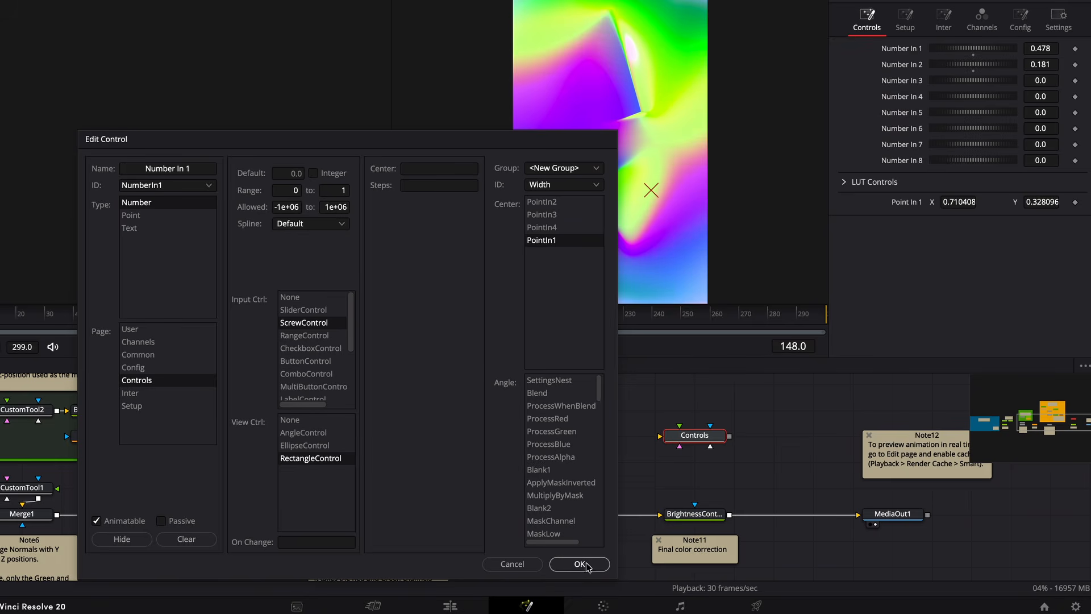
pyautogui.click(584, 566)
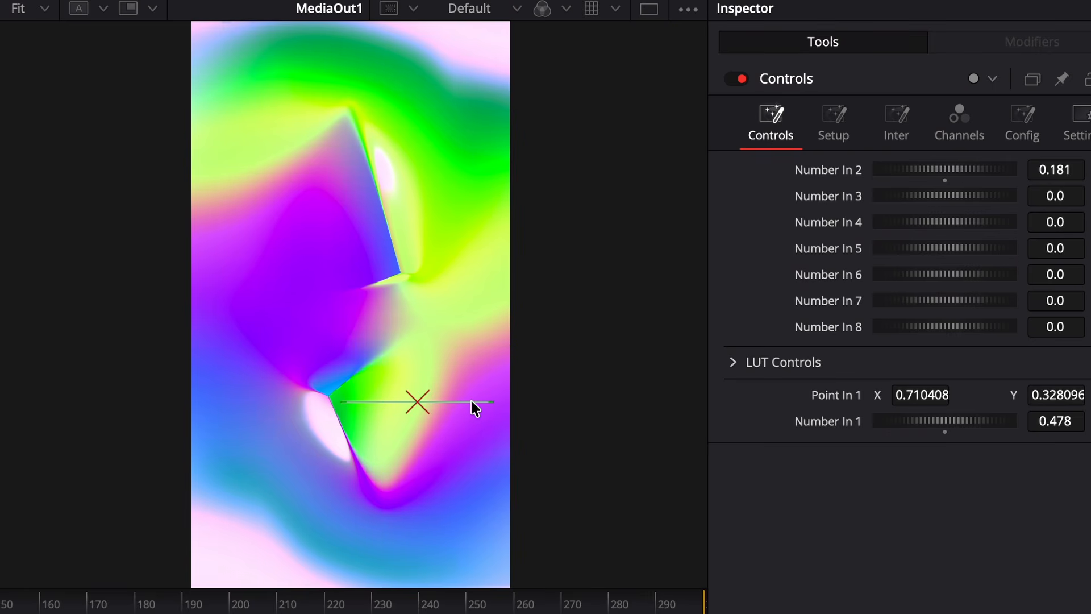
# Step: Give Number In 2 a RectangleControl view control in group 1, with ID Height and PointIn1 as its center
pyautogui.rightClick(850, 174)
pyautogui.click(916, 338)
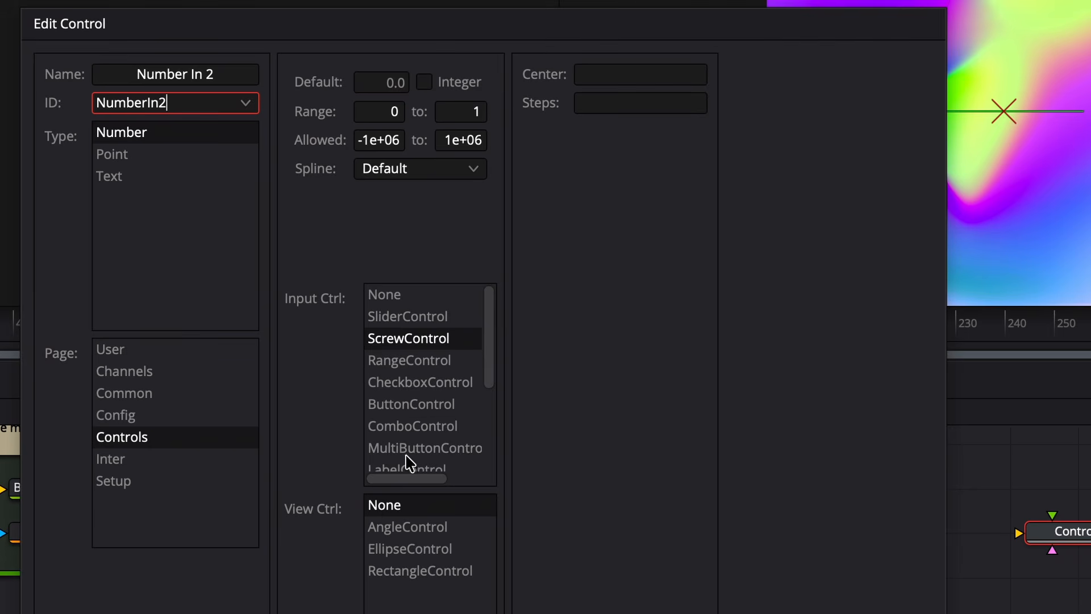
pyautogui.click(426, 572)
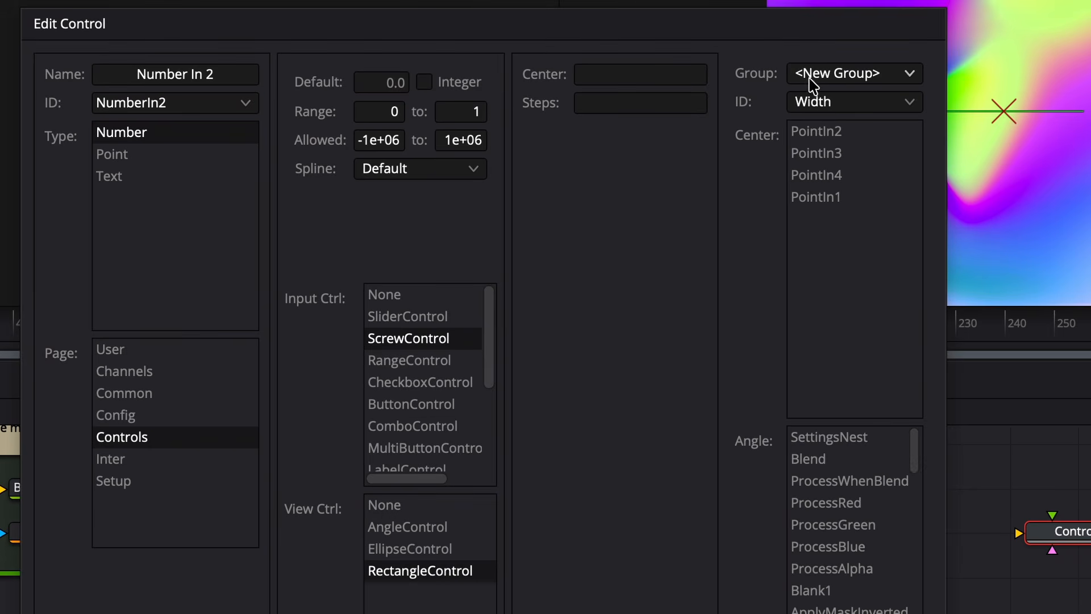
pyautogui.click(850, 74)
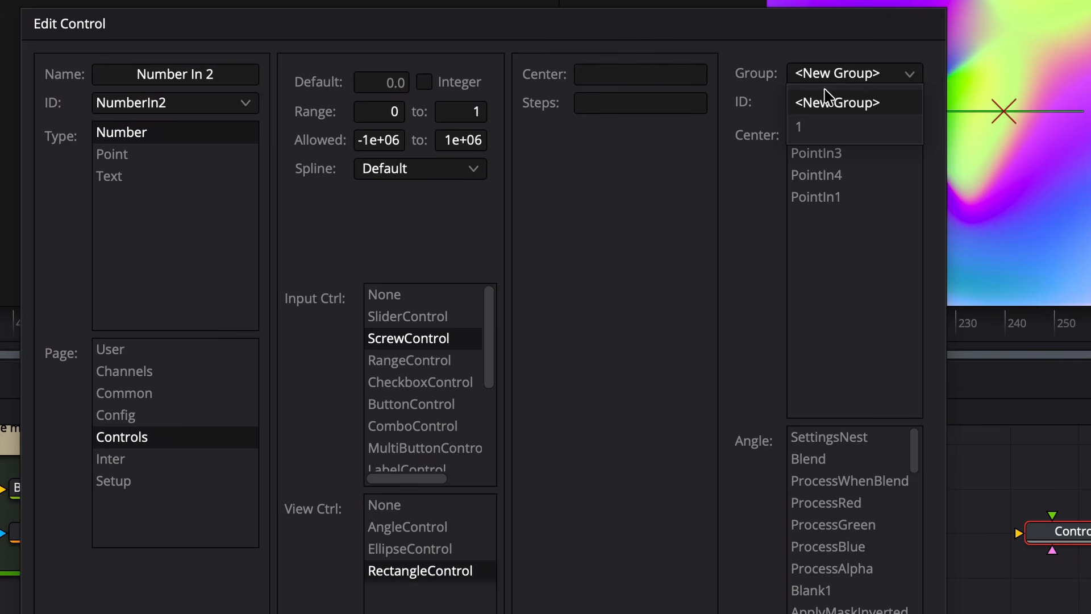
pyautogui.click(835, 134)
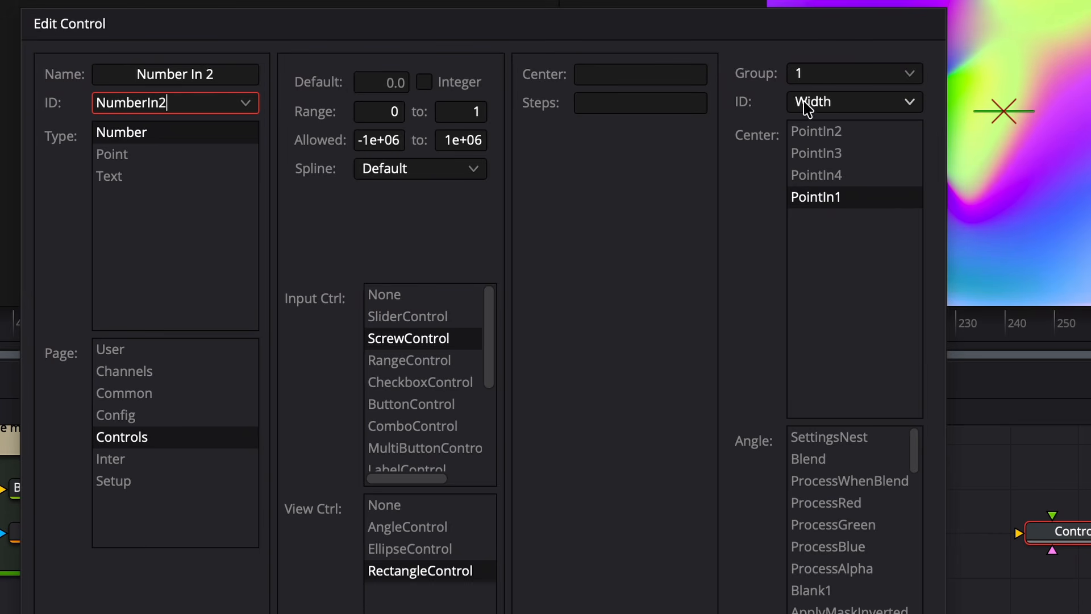
pyautogui.click(836, 108)
pyautogui.click(805, 158)
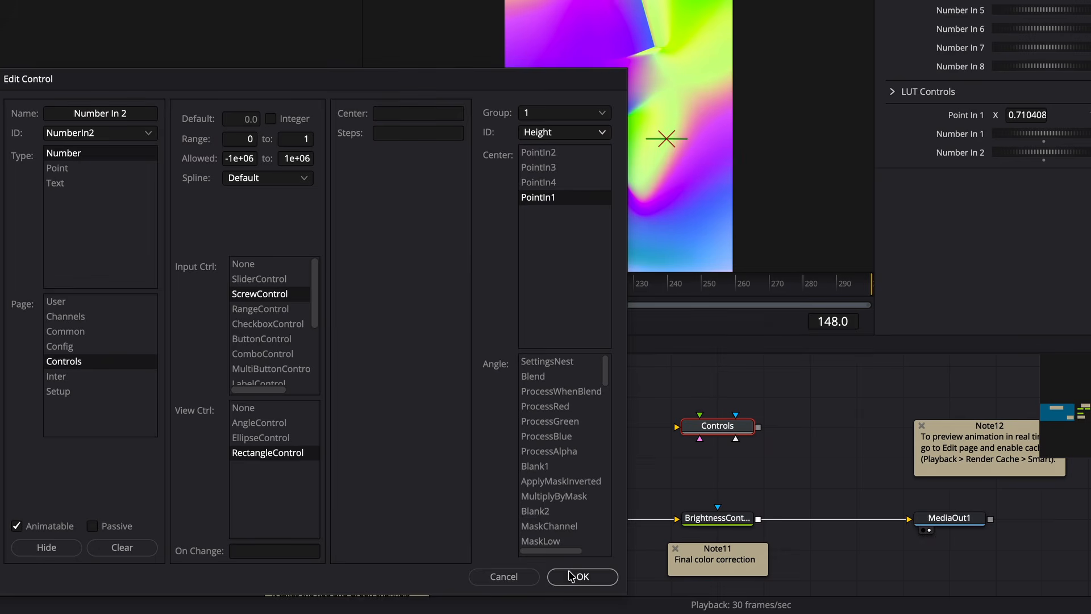
pyautogui.click(571, 576)
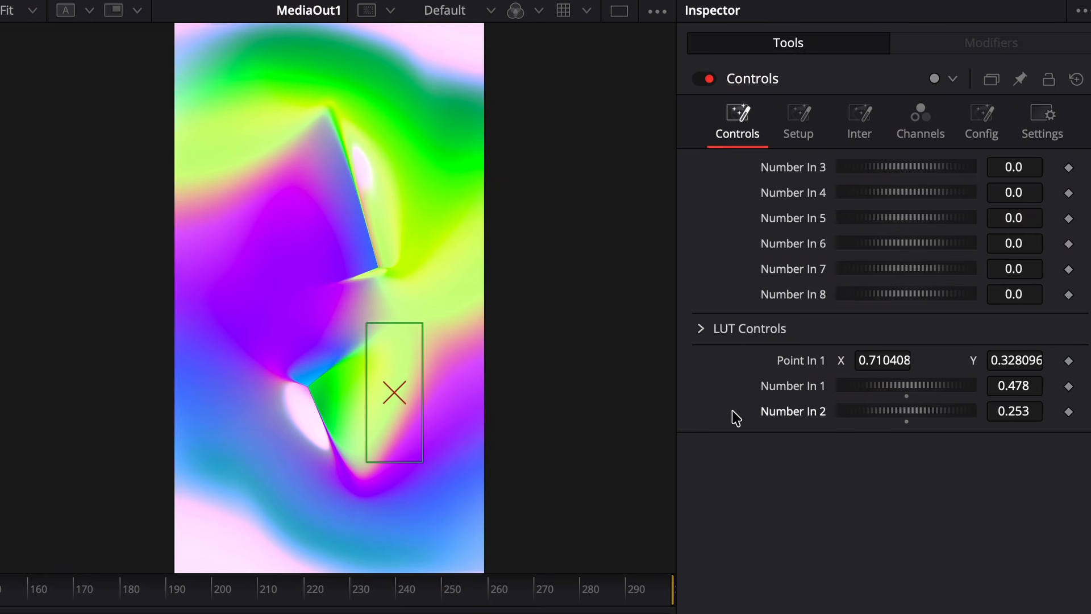
# Step: Reshape and move the on-screen rectangle to about 0.339 wide and 0.238 high, centered near X 0.556, Y 0.454
pyautogui.moveTo(403, 328); pyautogui.dragTo(404, 341)
pyautogui.moveTo(421, 378); pyautogui.dragTo(465, 373)
pyautogui.moveTo(407, 340); pyautogui.dragTo(395, 296)
pyautogui.moveTo(392, 392); pyautogui.dragTo(242, 356)
pyautogui.moveTo(259, 259); pyautogui.dragTo(394, 318)
pyautogui.moveTo(360, 283); pyautogui.dragTo(358, 268)
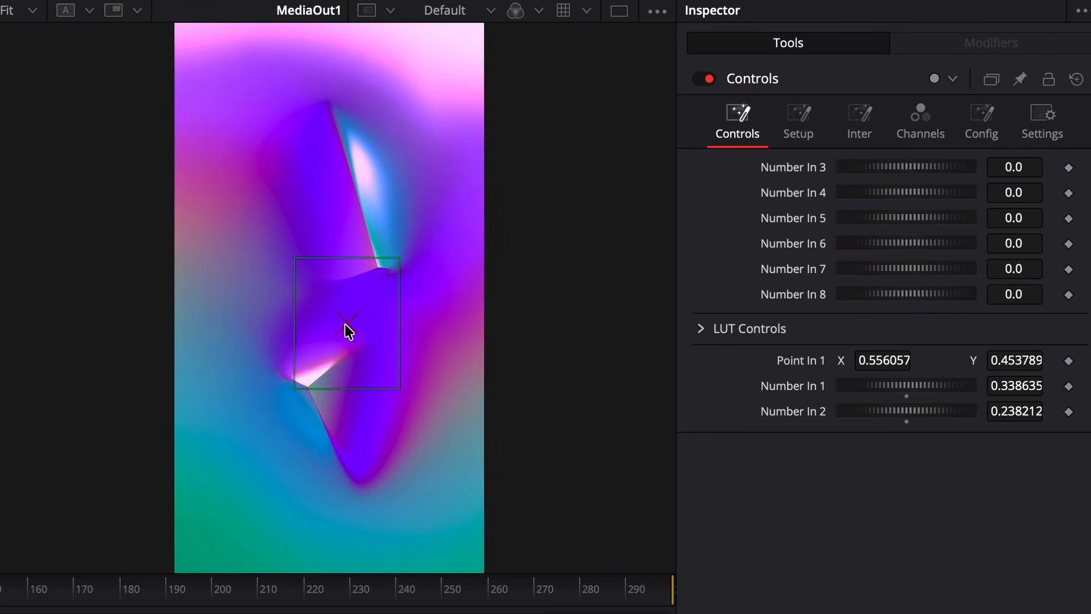